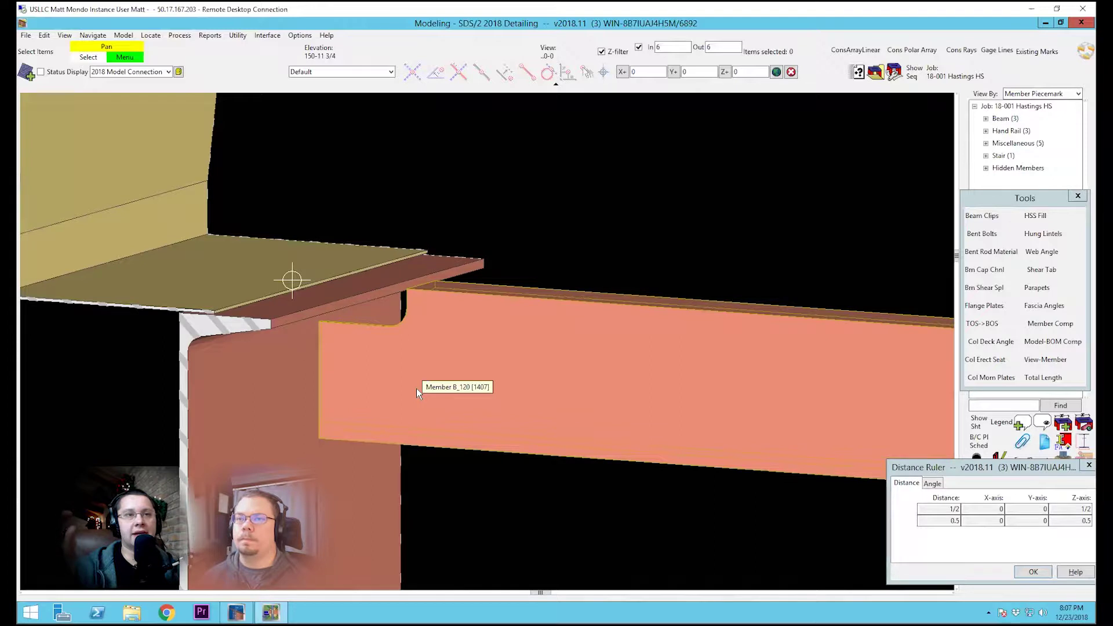
# Add a Surfaces connection component to the channel that supports the coped beam's end.
pyautogui.moveTo(440, 376); pyautogui.dragTo(422, 371, button='middle')
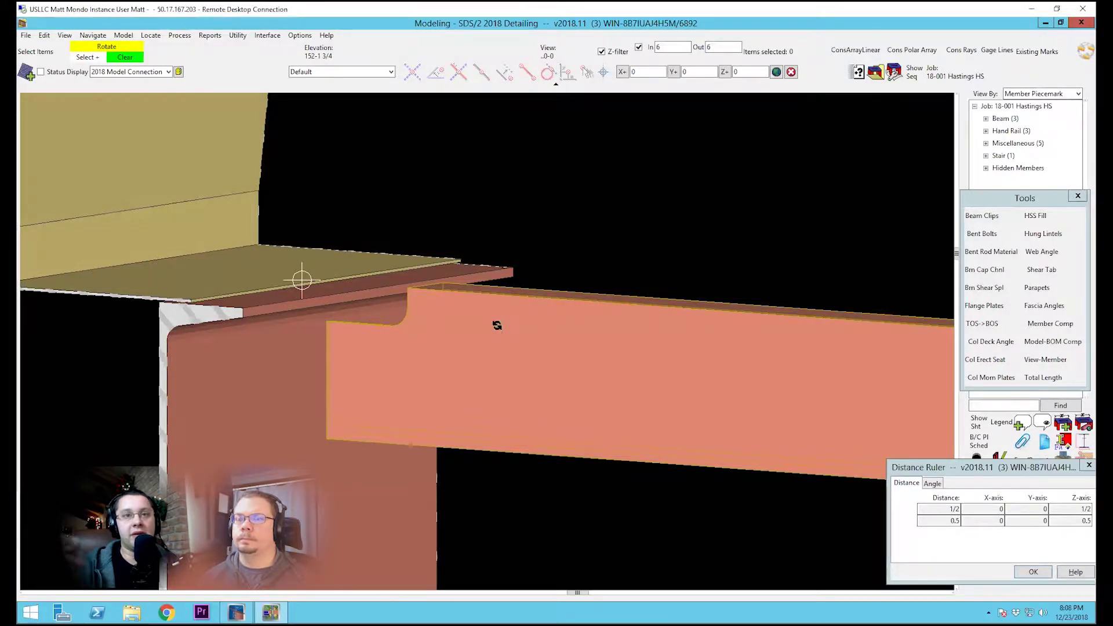
pyautogui.scroll(2, 496, 330)
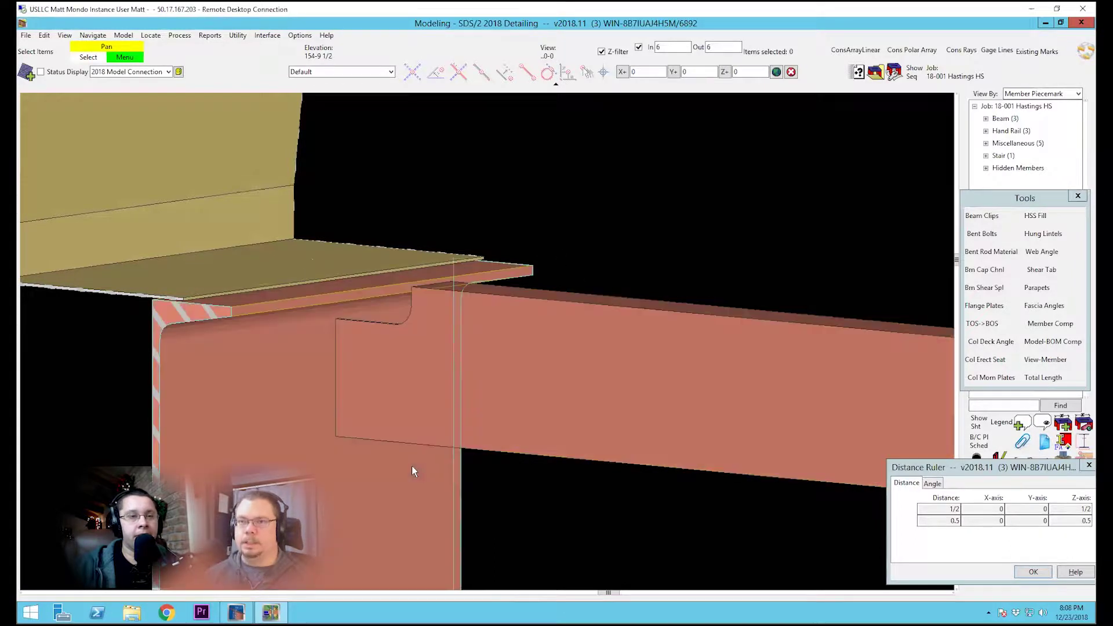
pyautogui.click(397, 485)
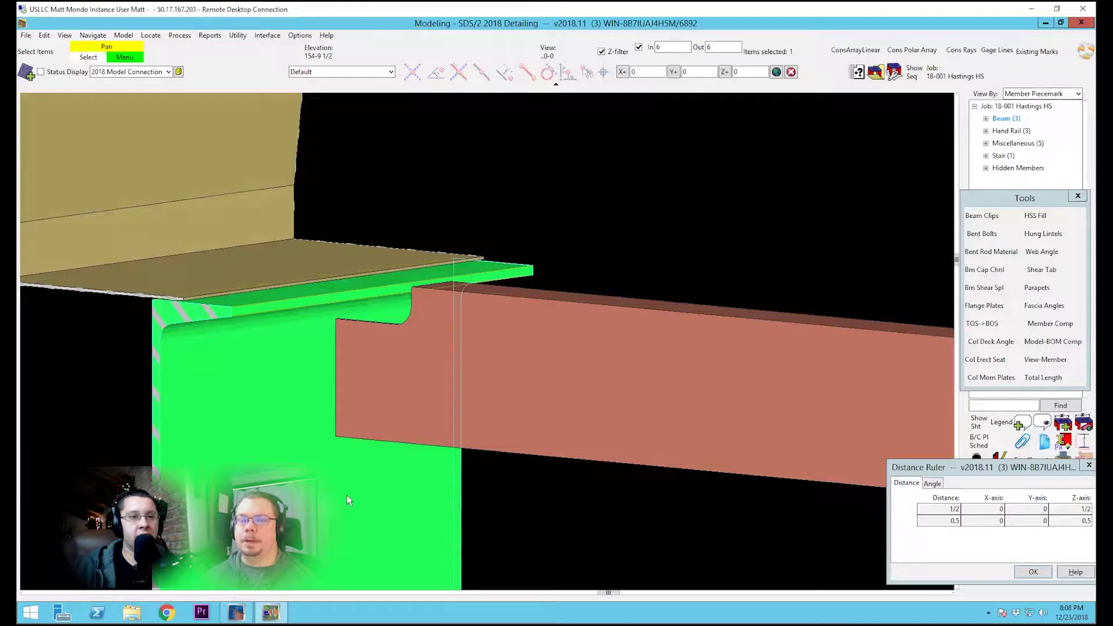
pyautogui.press('c')
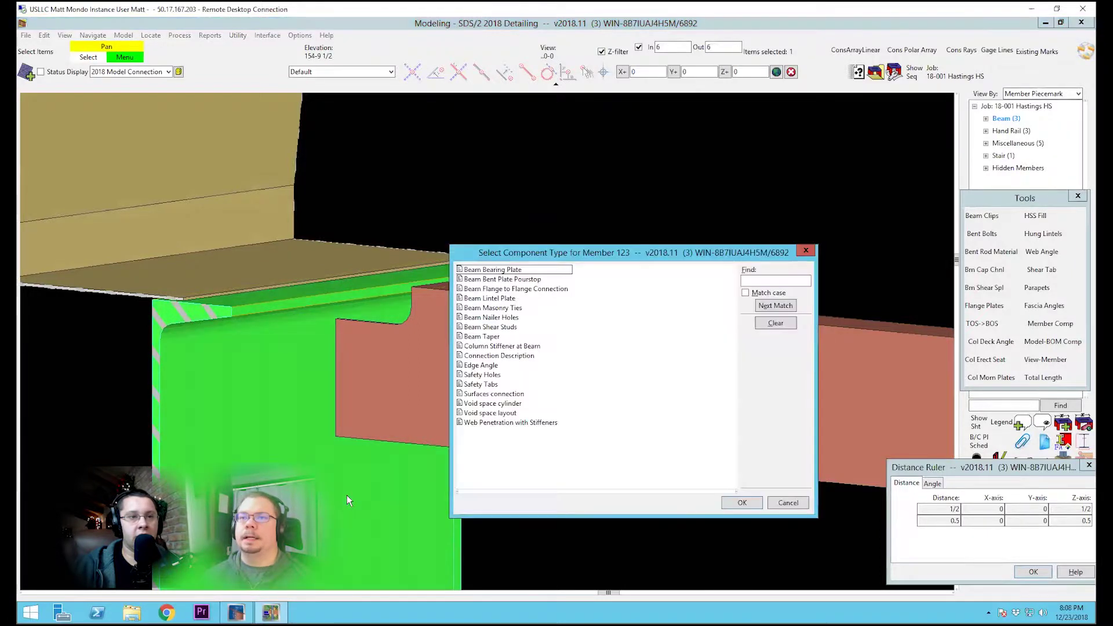
pyautogui.doubleClick(472, 394)
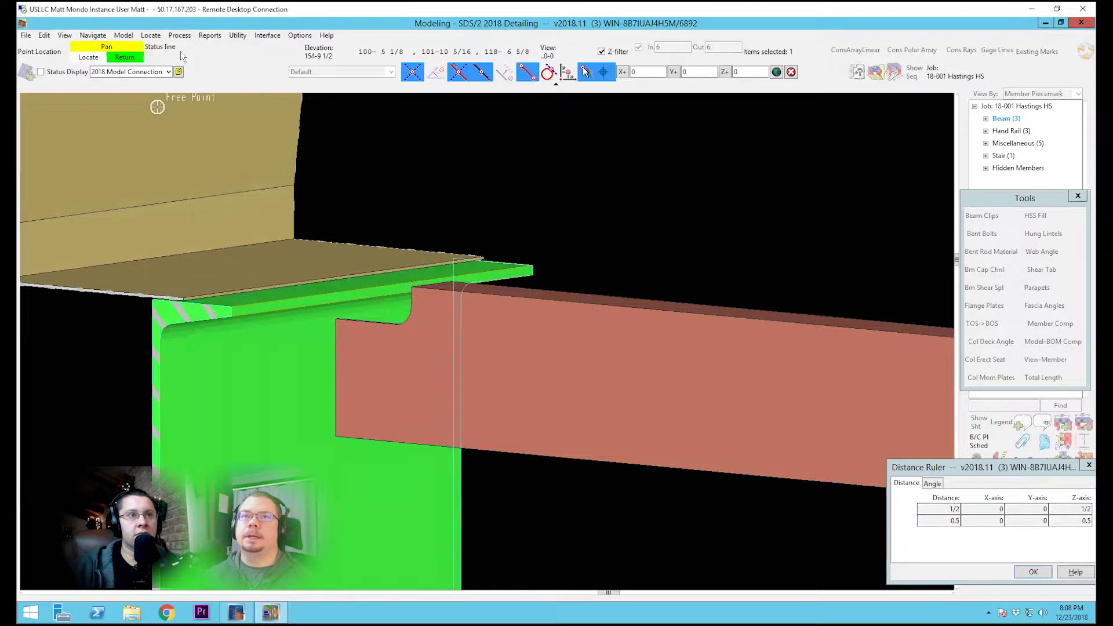
# Choose the channel web as supporting surface and the coped beam's side as supported surface, and locate the connection axis point near the beam's lower end.
pyautogui.click(296, 497)
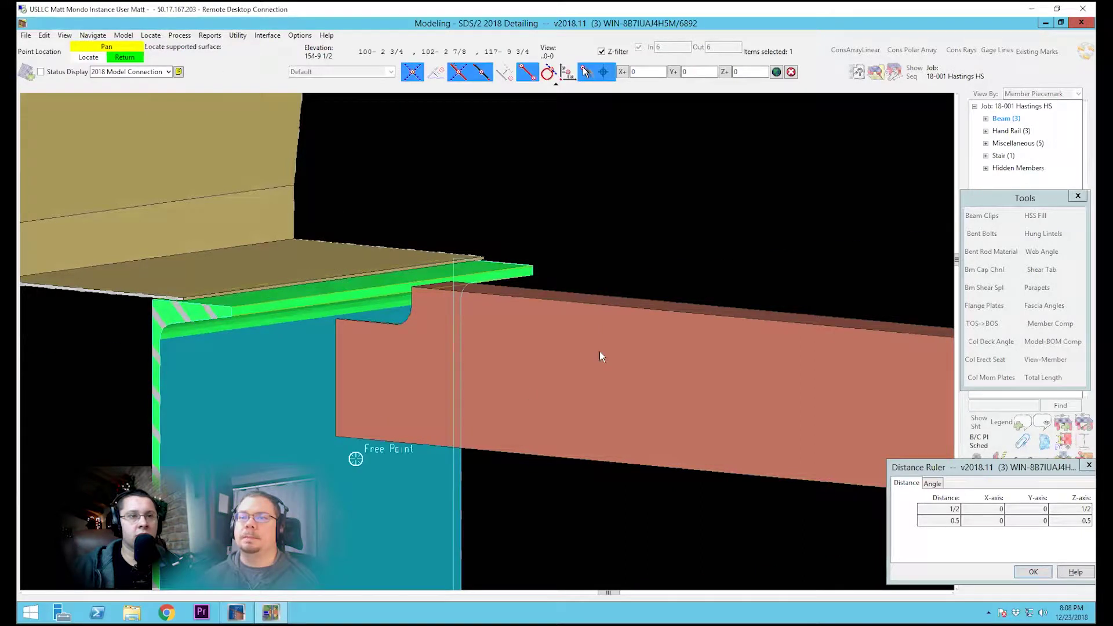
pyautogui.click(524, 359)
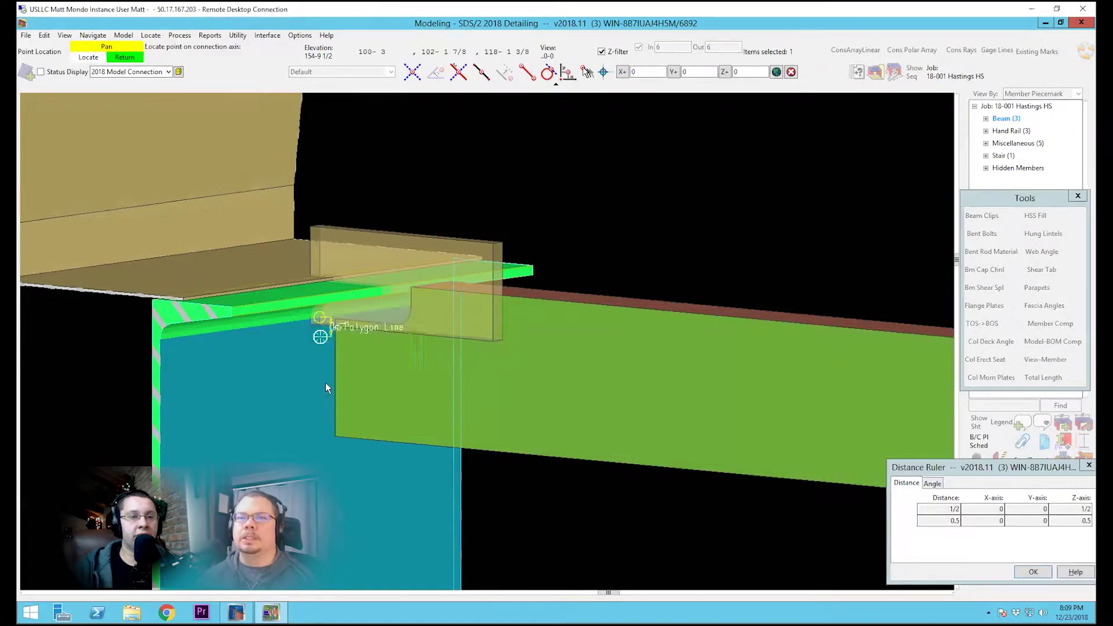
pyautogui.click(321, 442)
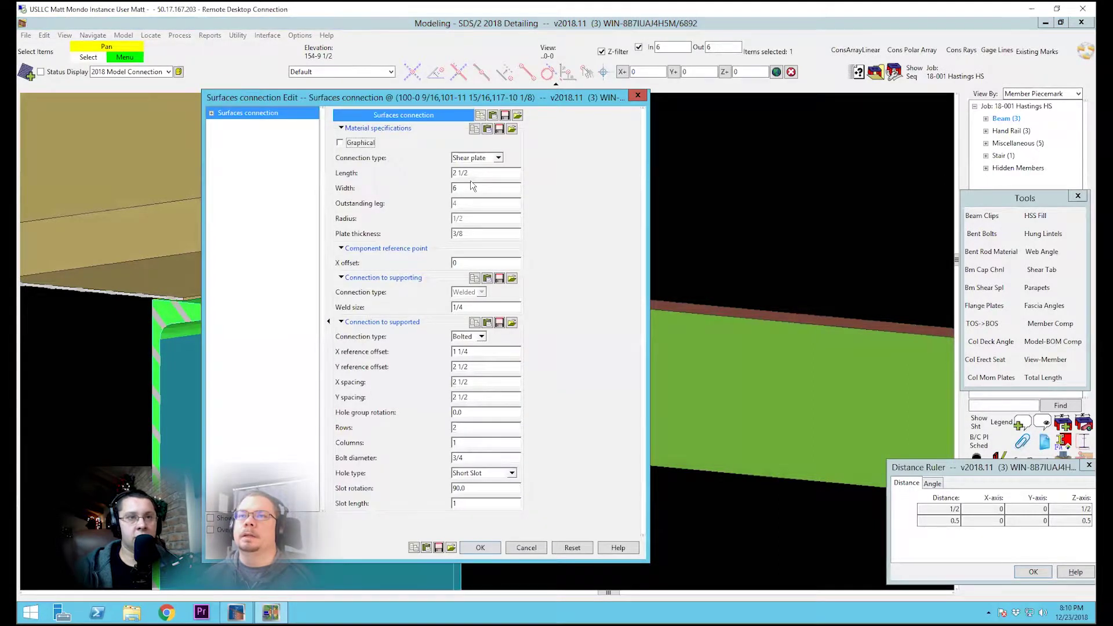
# Try Bent plate as the connection type in the Surfaces connection settings.
pyautogui.click(486, 188)
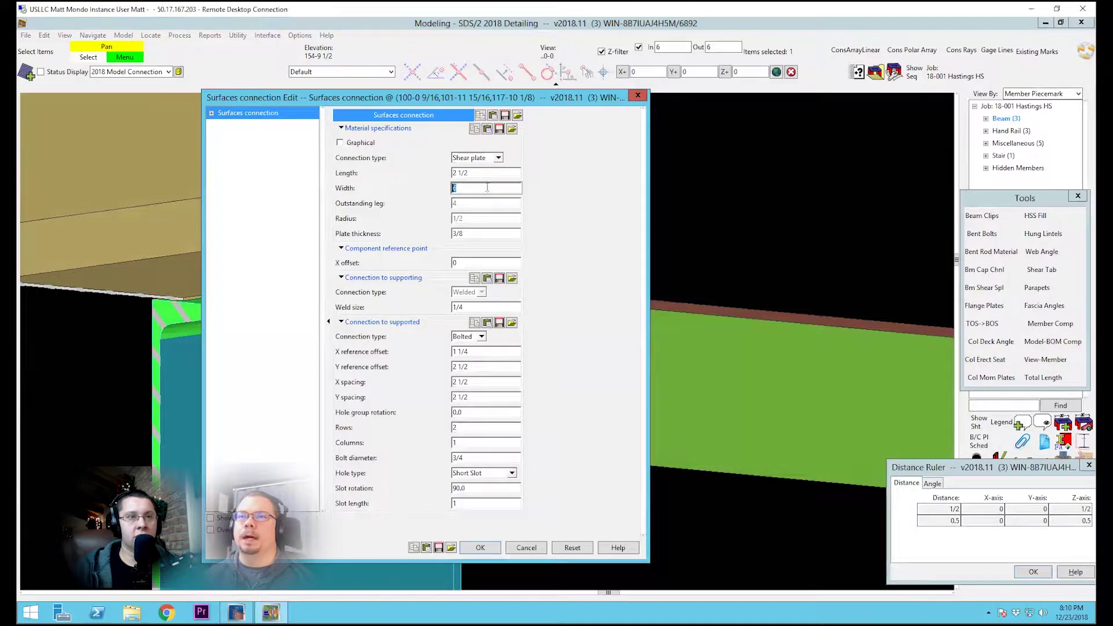
pyautogui.click(486, 176)
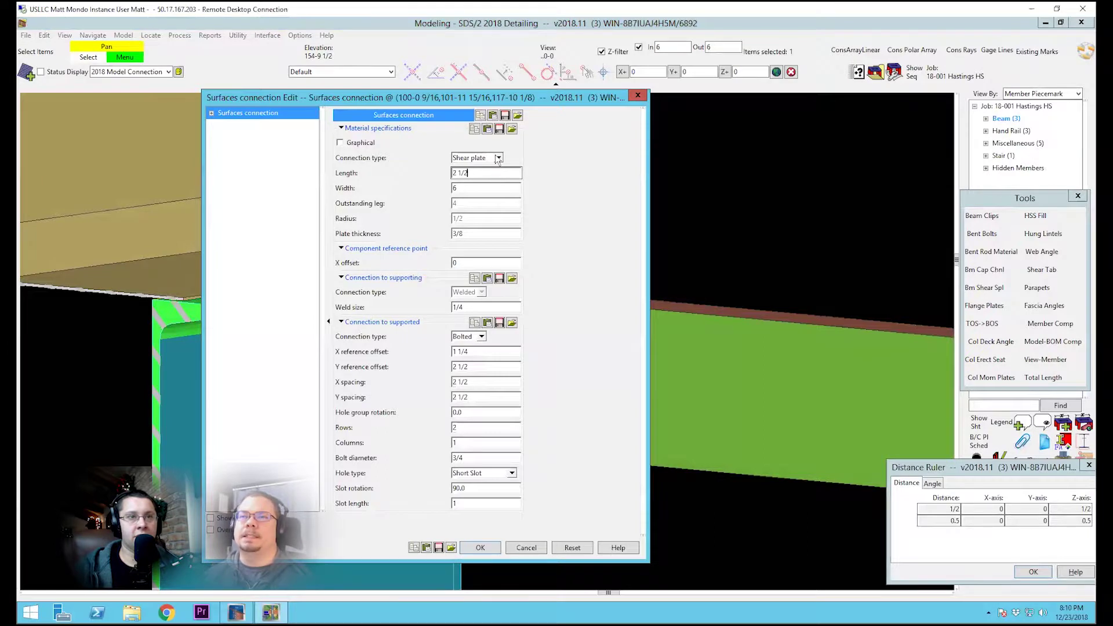
pyautogui.click(497, 158)
pyautogui.click(486, 171)
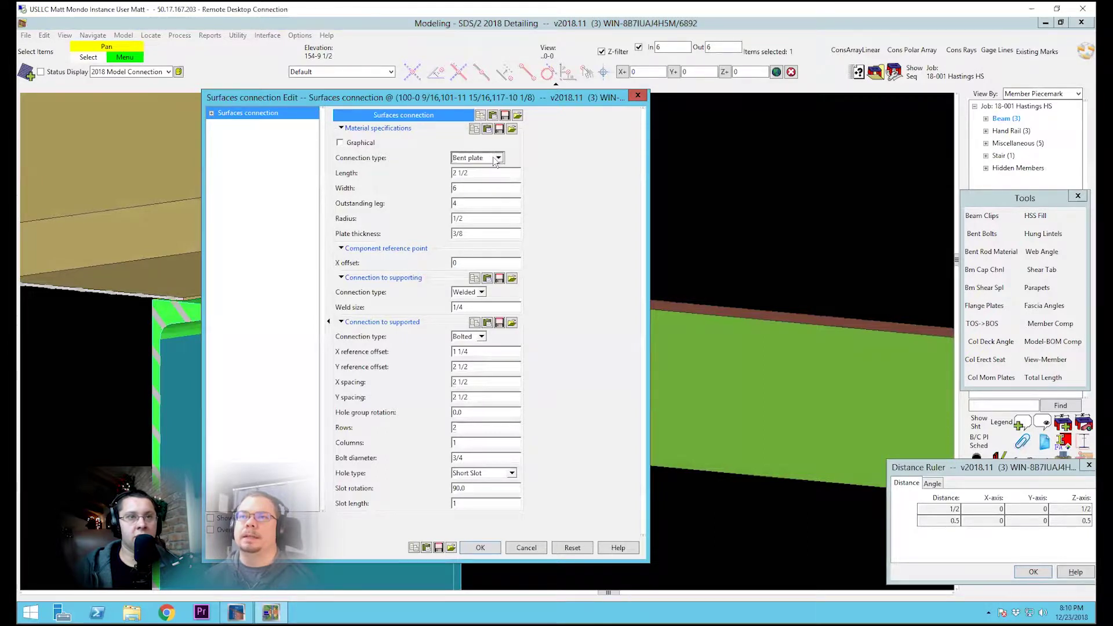
pyautogui.moveTo(487, 100); pyautogui.dragTo(421, 101)
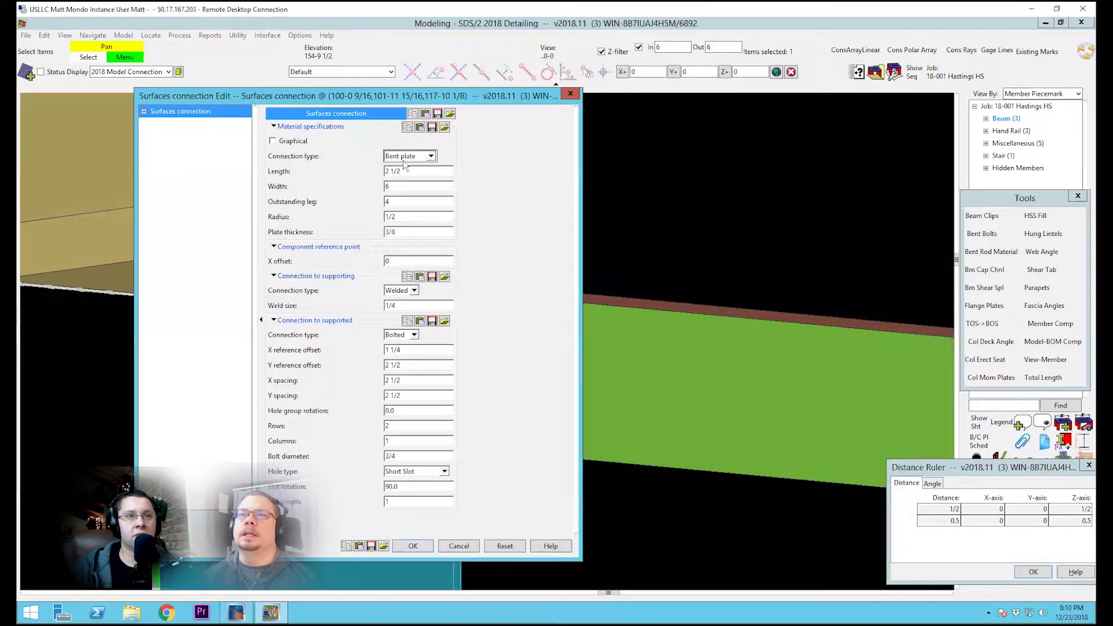
# Set the connection type to Shear plate and create the bolted connection.
pyautogui.click(430, 156)
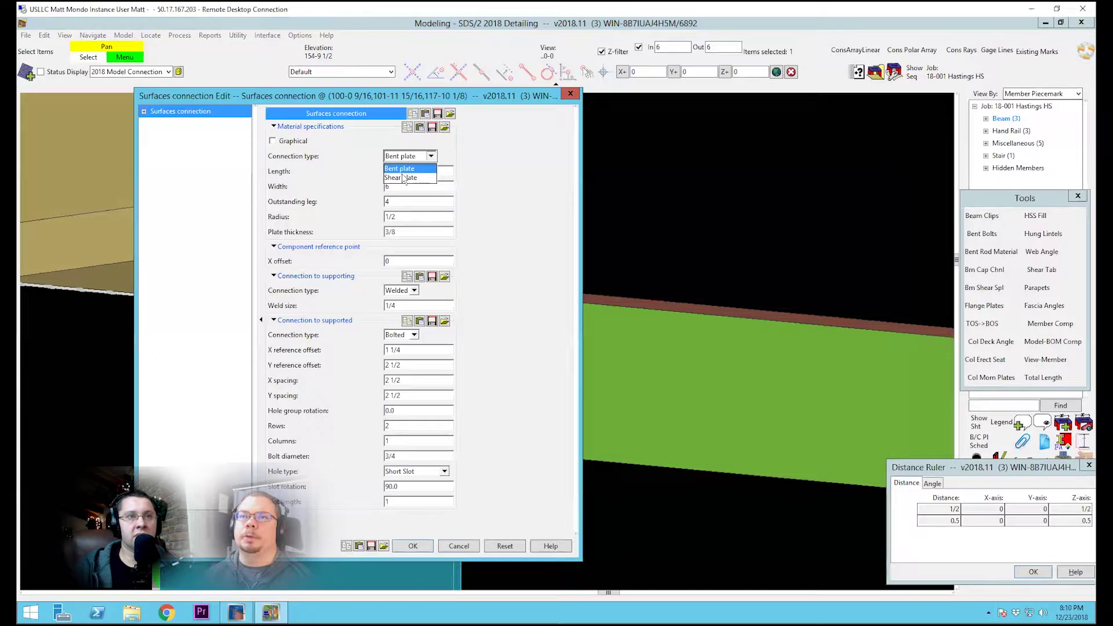
pyautogui.click(404, 178)
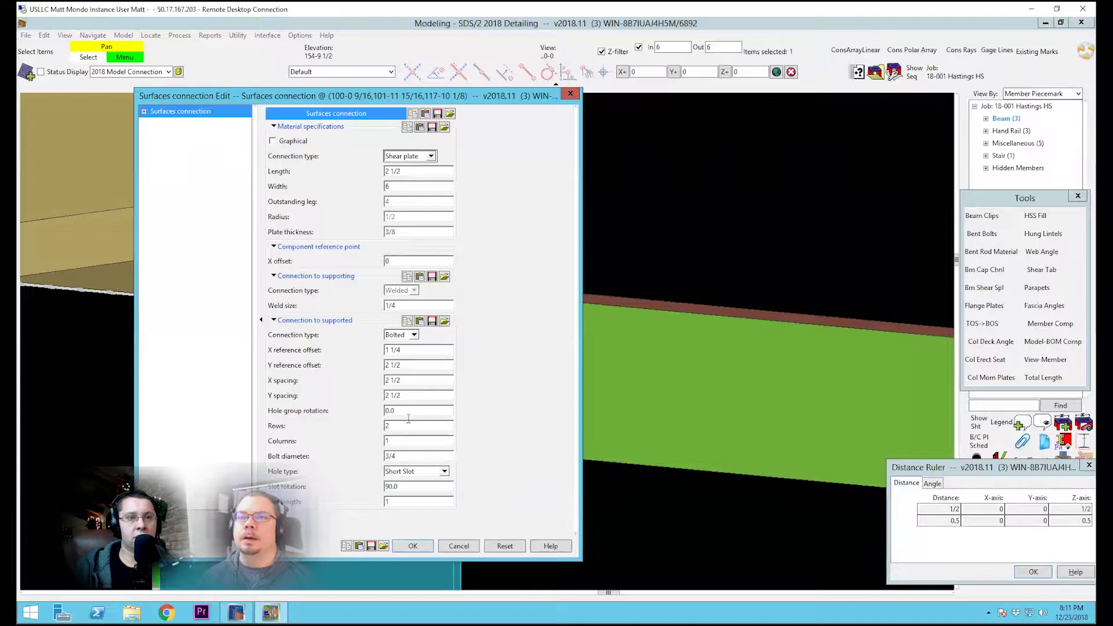
pyautogui.click(412, 545)
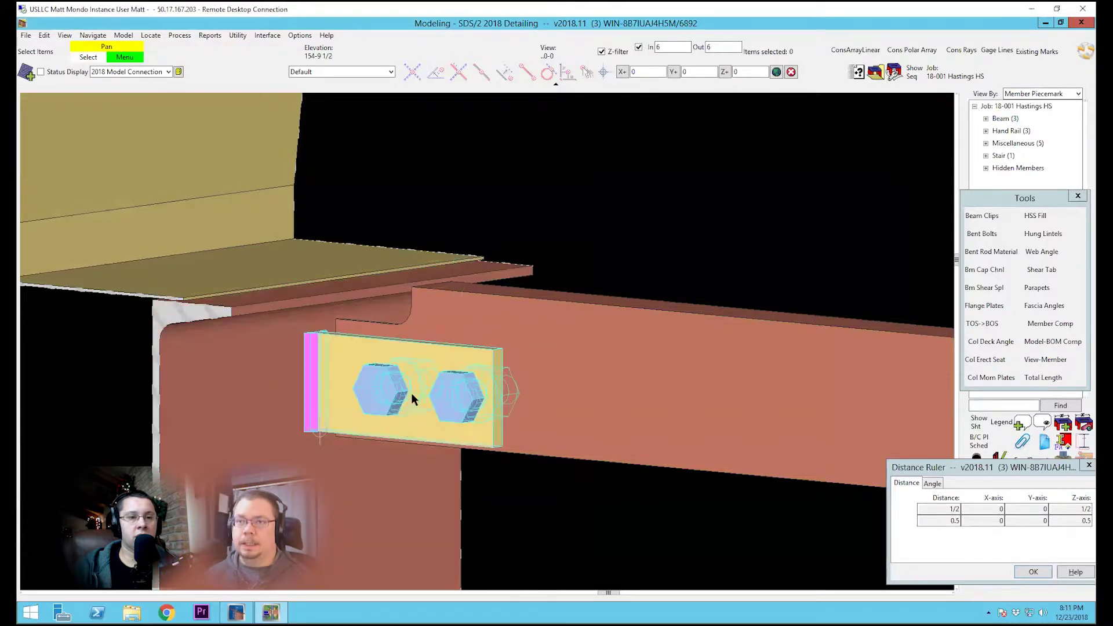
# Show the connection in section and add construction lines along the coped beam's edges and mid-depth.
pyautogui.click(352, 402)
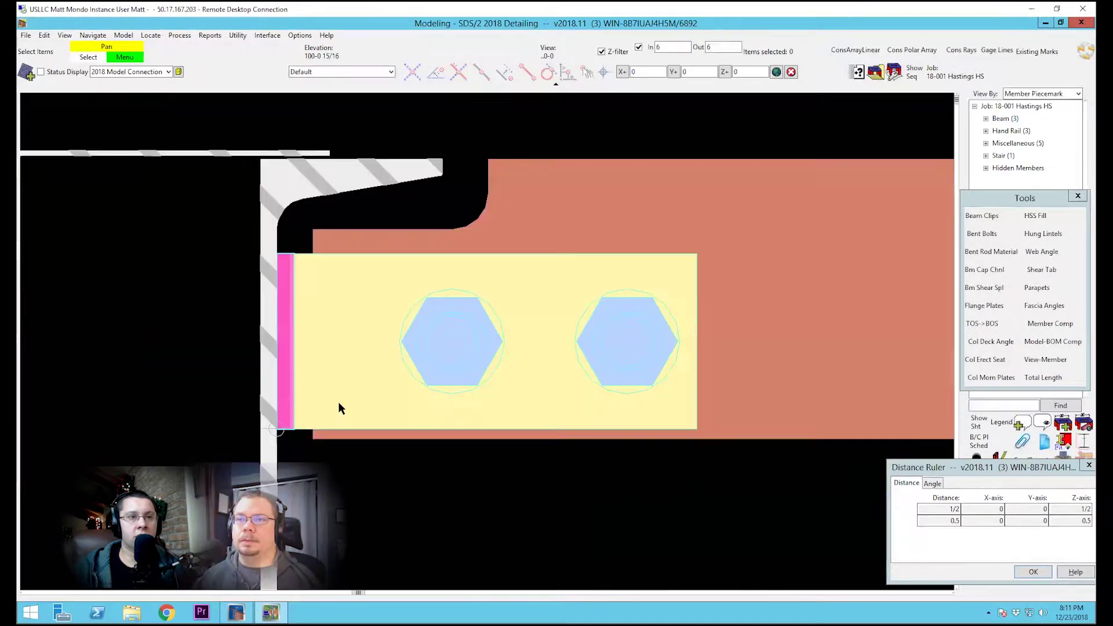
pyautogui.scroll(-2, 315, 443)
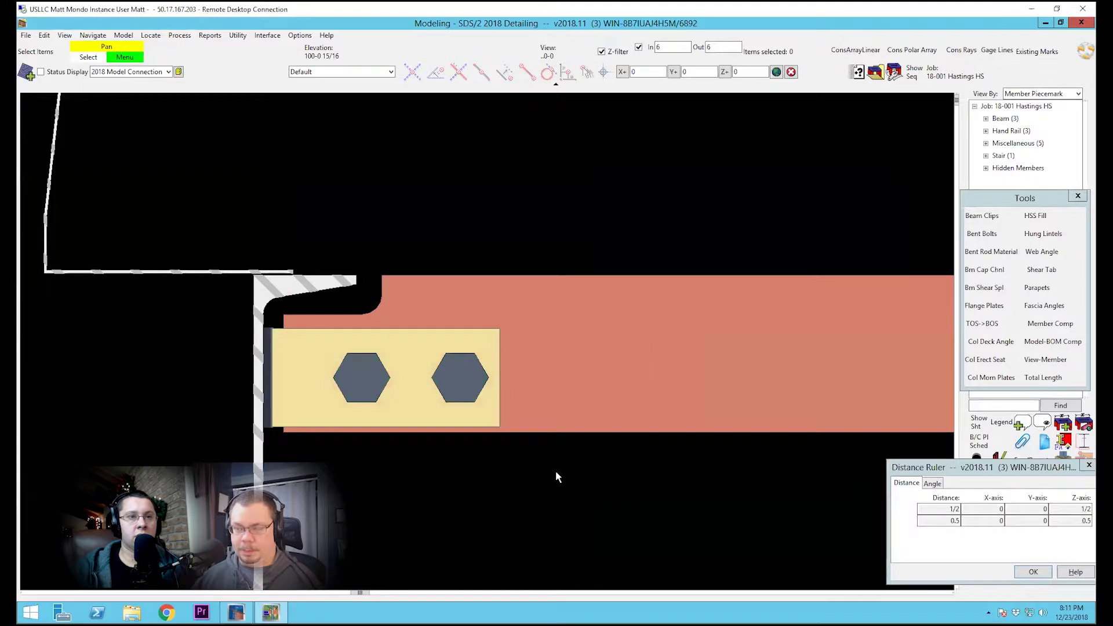
pyautogui.press('m')
pyautogui.click(573, 365)
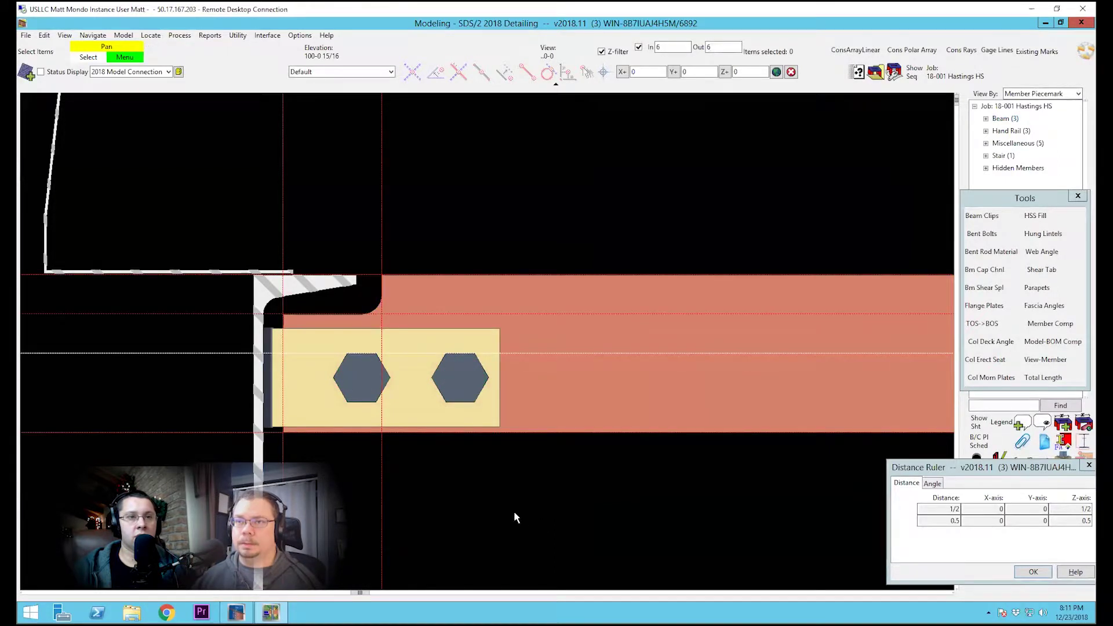
# Measure the distance from the centre of the bolt nearest the channel to the beam's mid-depth construction line.
pyautogui.press('r')
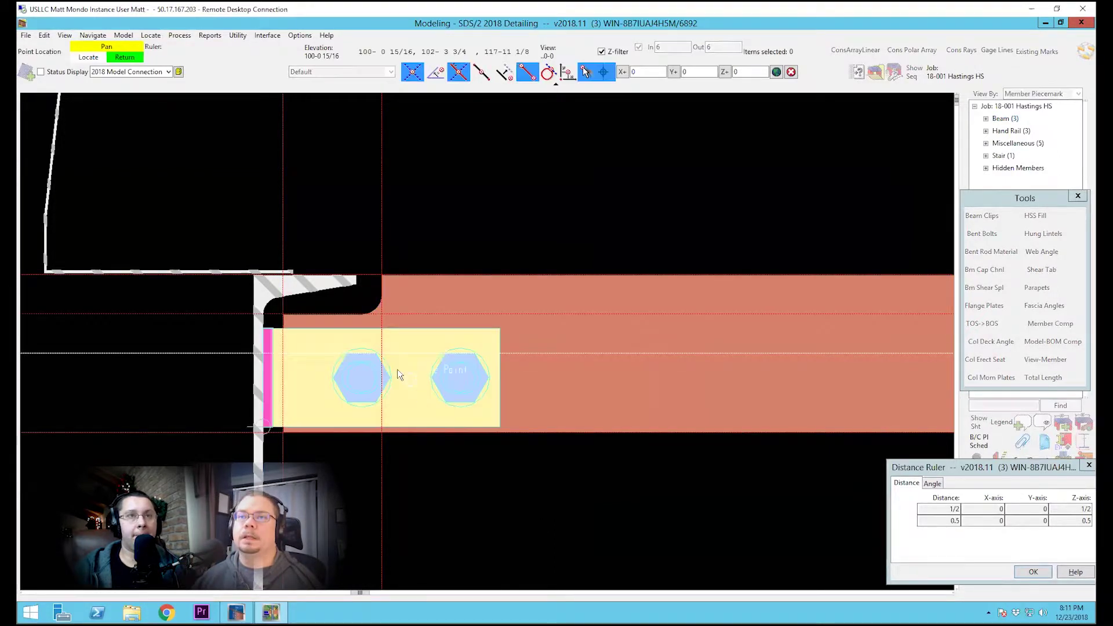
pyautogui.click(365, 375)
pyautogui.click(390, 412)
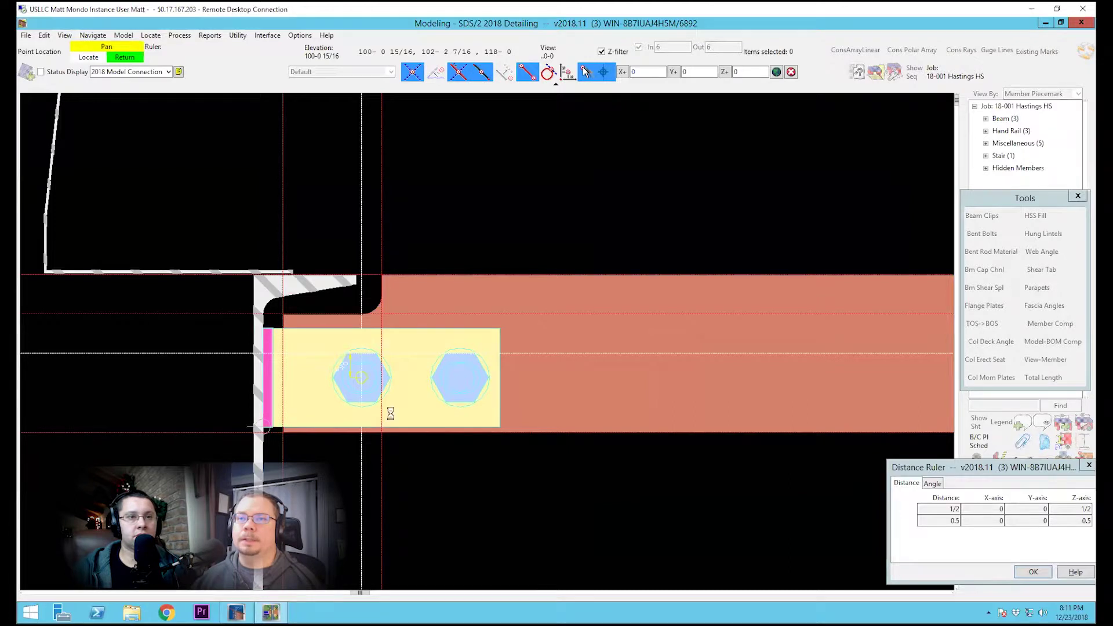
pyautogui.rightClick(642, 460)
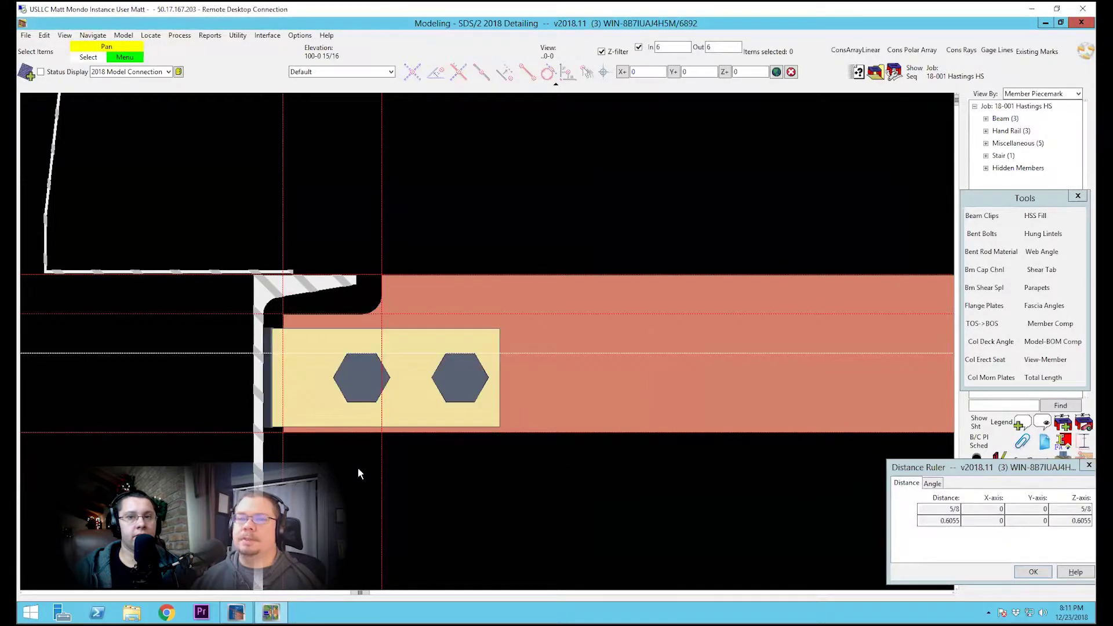
# Set the shear plate's component reference point X offset to 5/8 to centre the bolts on the beam's mid-depth line.
pyautogui.doubleClick(324, 391)
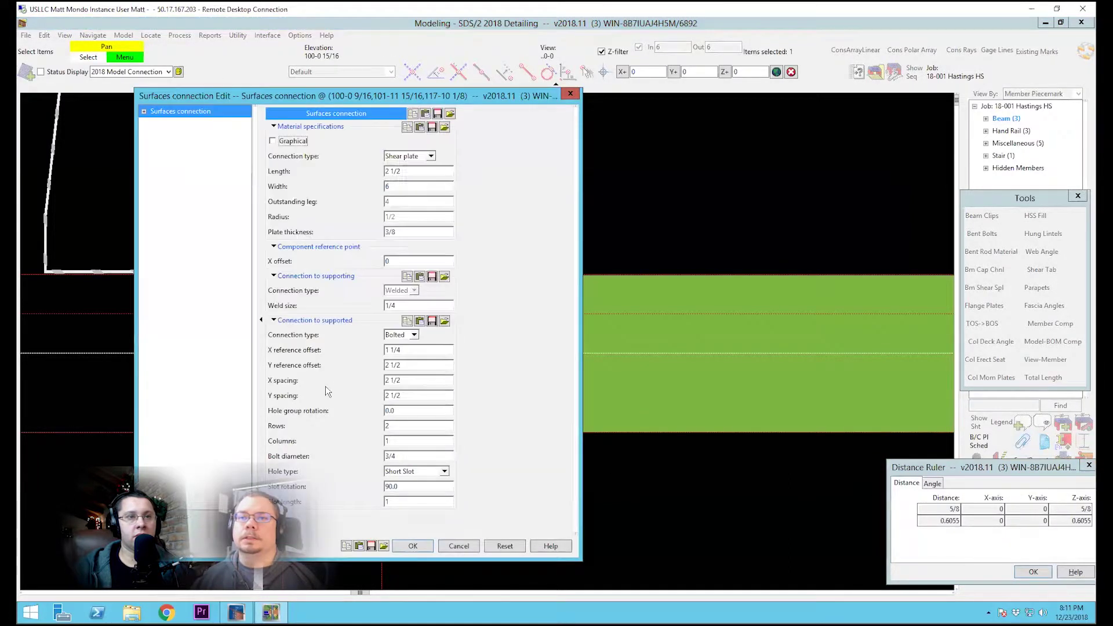
pyautogui.doubleClick(392, 261)
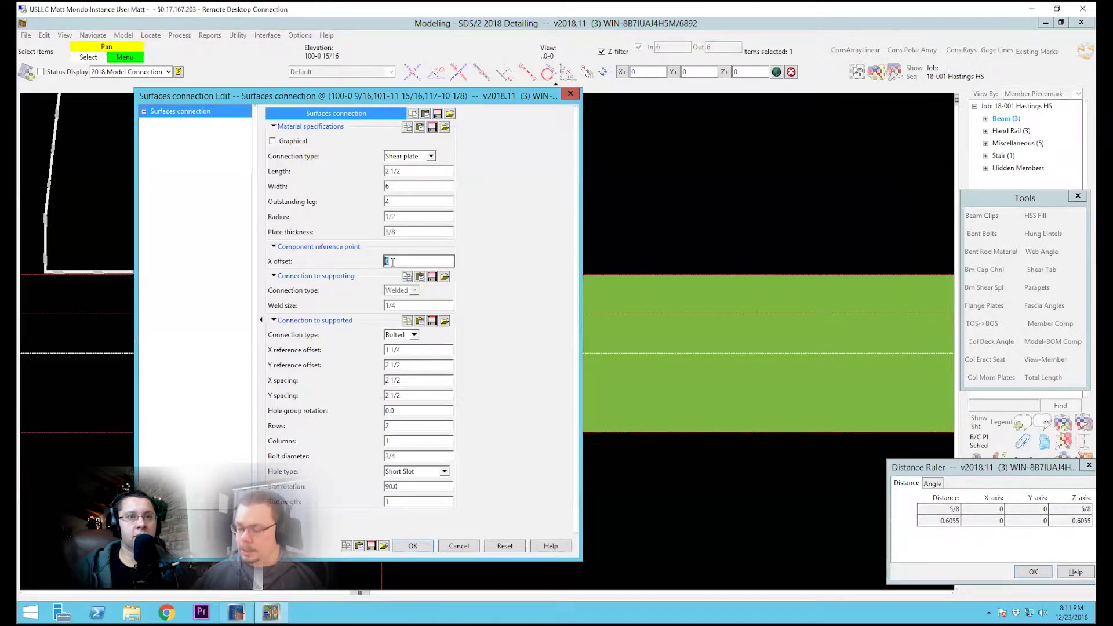
pyautogui.press('Return')
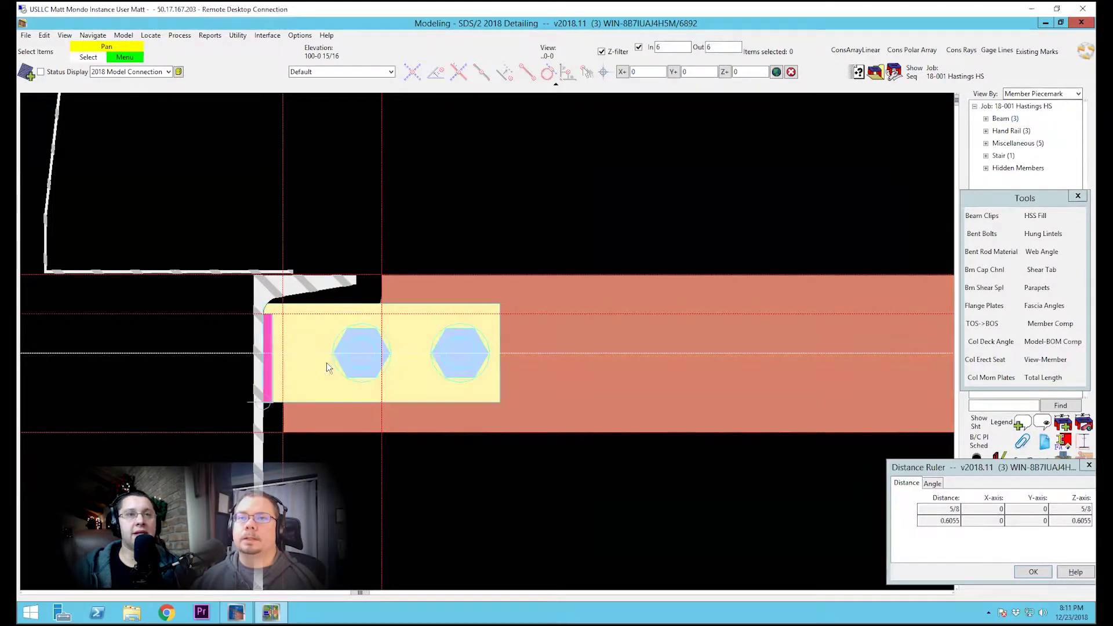
# Set the shear plate's X offset to -5/8 to lower the plate and its bolts.
pyautogui.scroll(2, 325, 363)
pyautogui.moveTo(397, 330); pyautogui.dragTo(415, 329, button='middle')
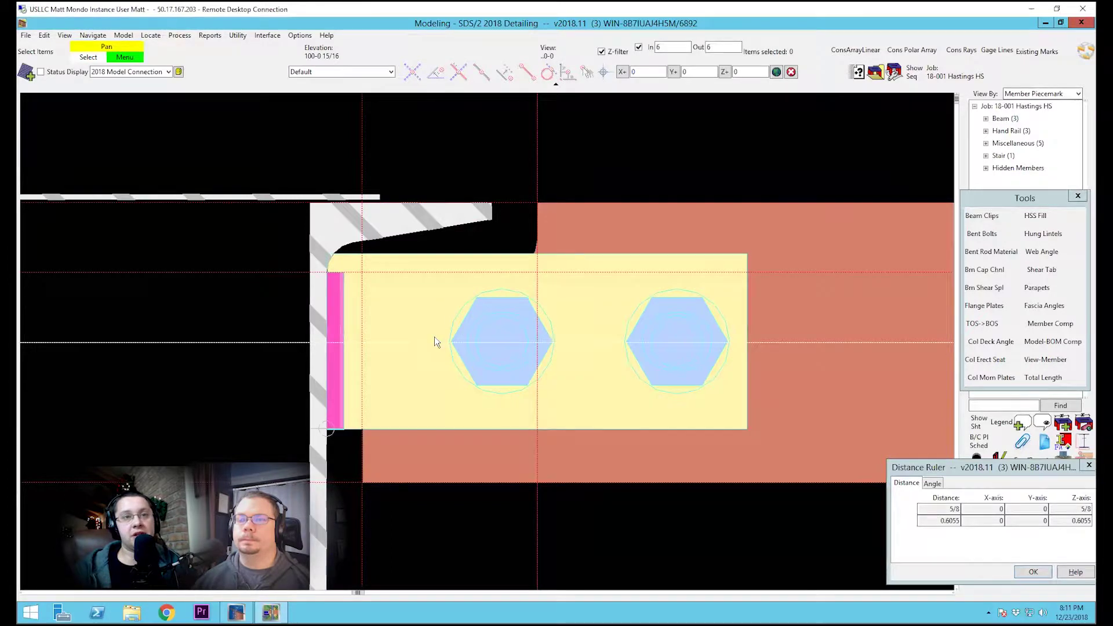
pyautogui.moveTo(424, 340)
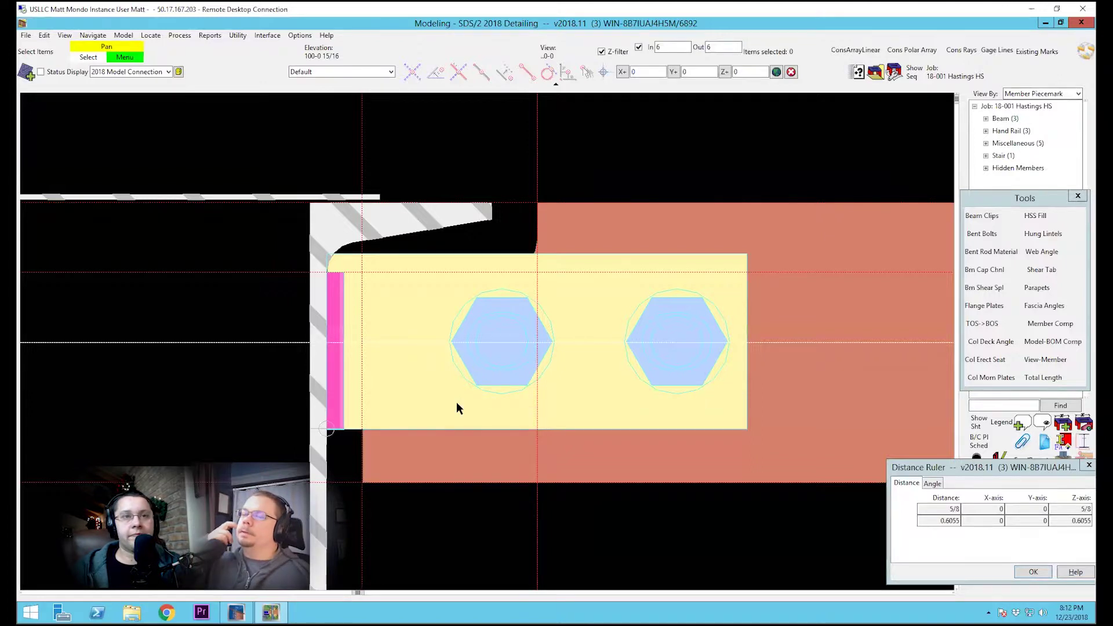
pyautogui.doubleClick(411, 321)
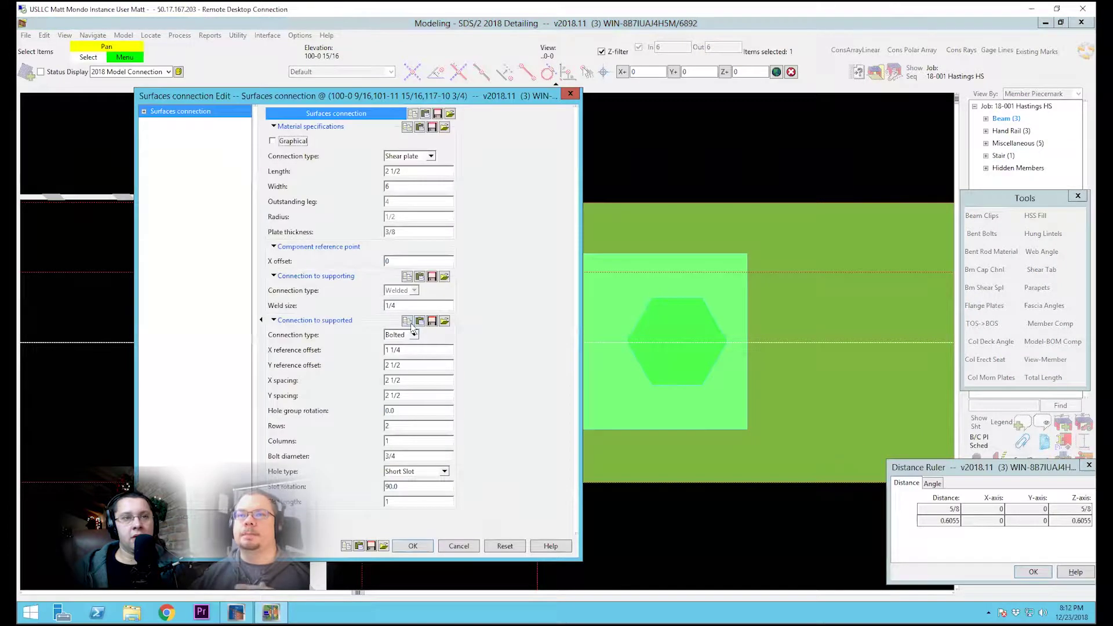
pyautogui.click(398, 261)
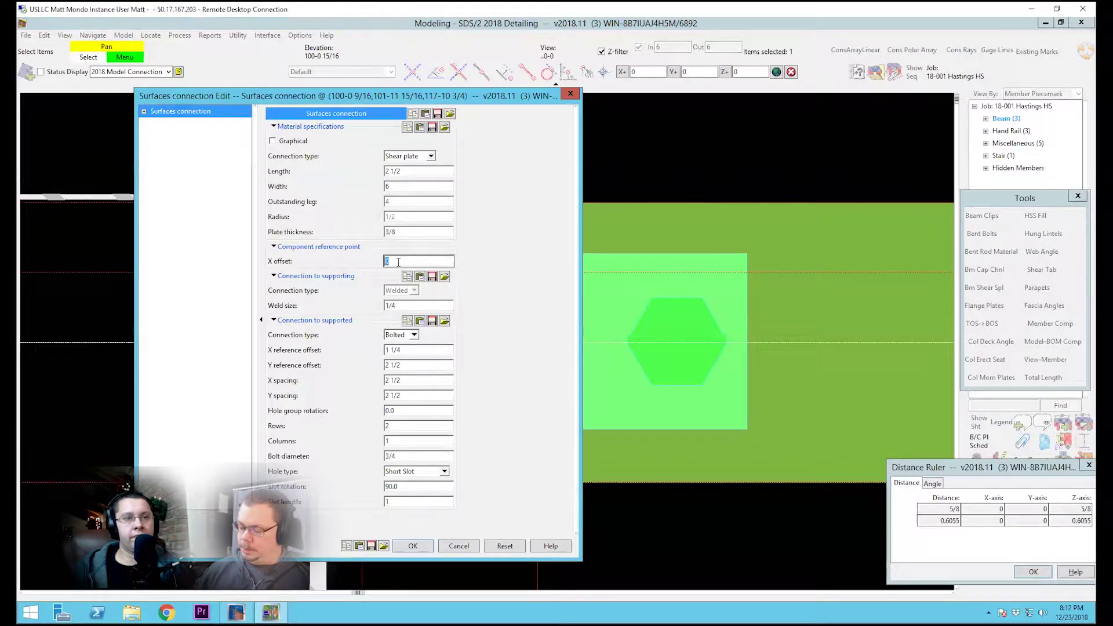
pyautogui.write('-5/8')
pyautogui.press('Return')
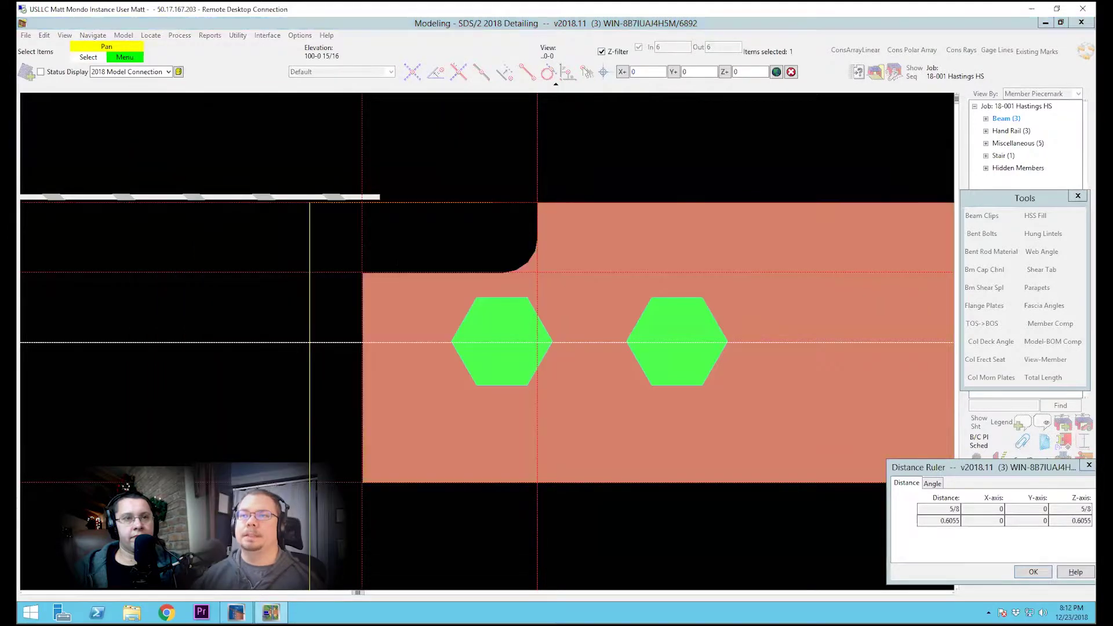
pyautogui.click(627, 313)
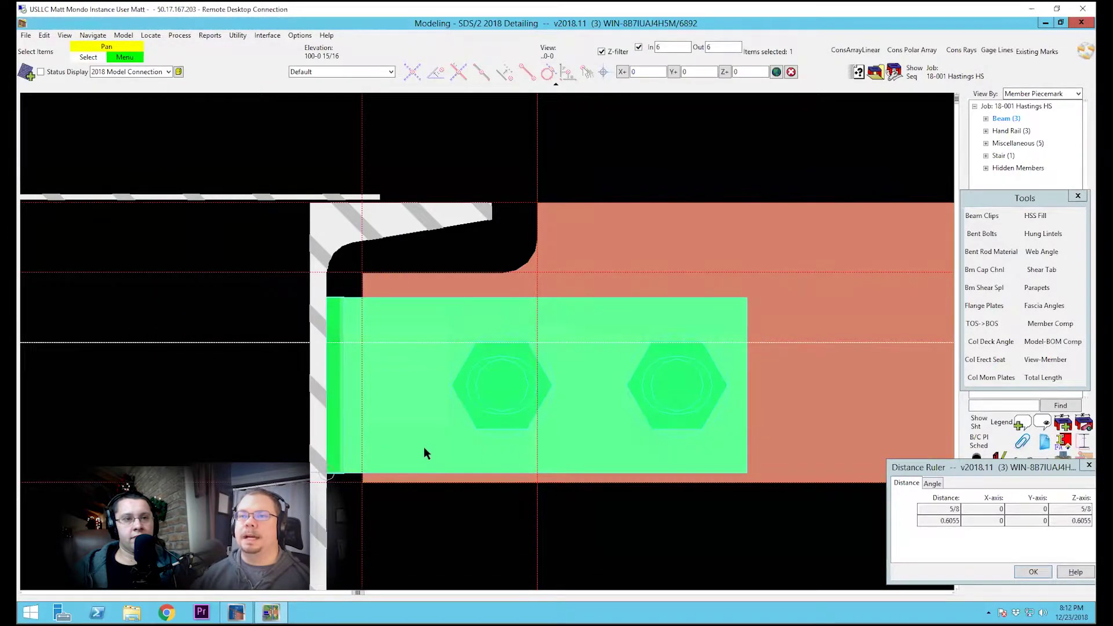
# Apply another X offset of -5/8 to the shear plate connection to lower it further.
pyautogui.doubleClick(415, 449)
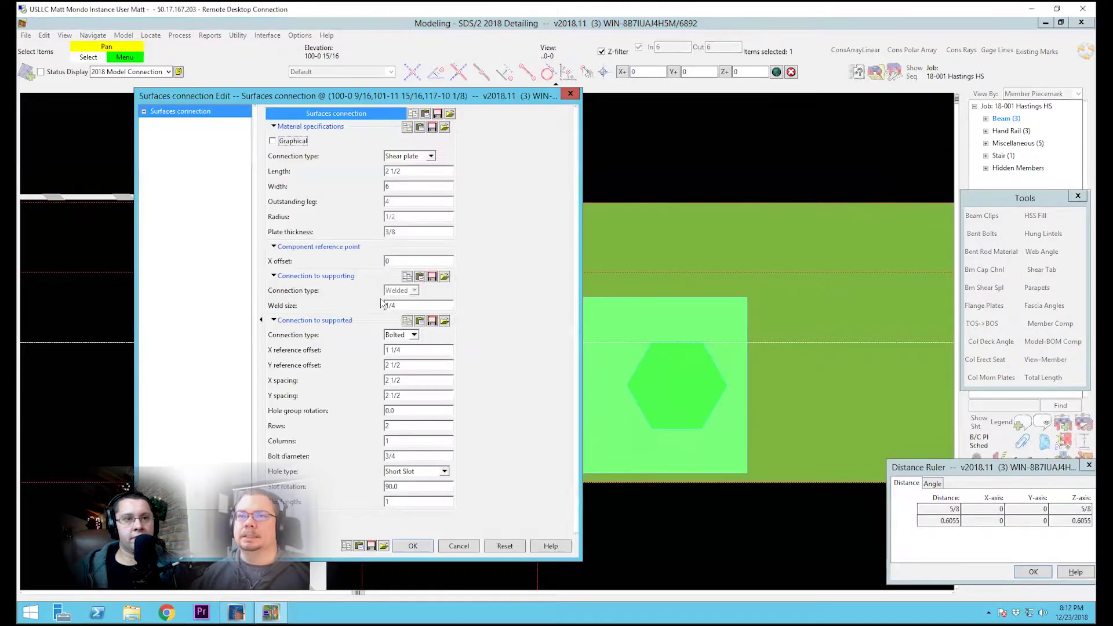
pyautogui.click(416, 262)
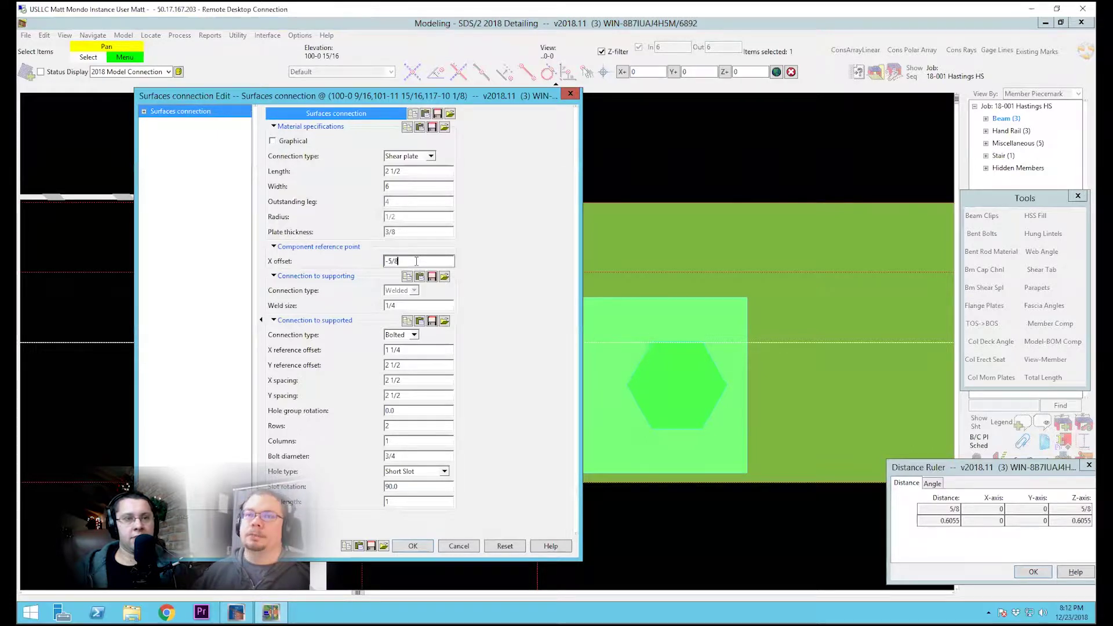
pyautogui.press('Return')
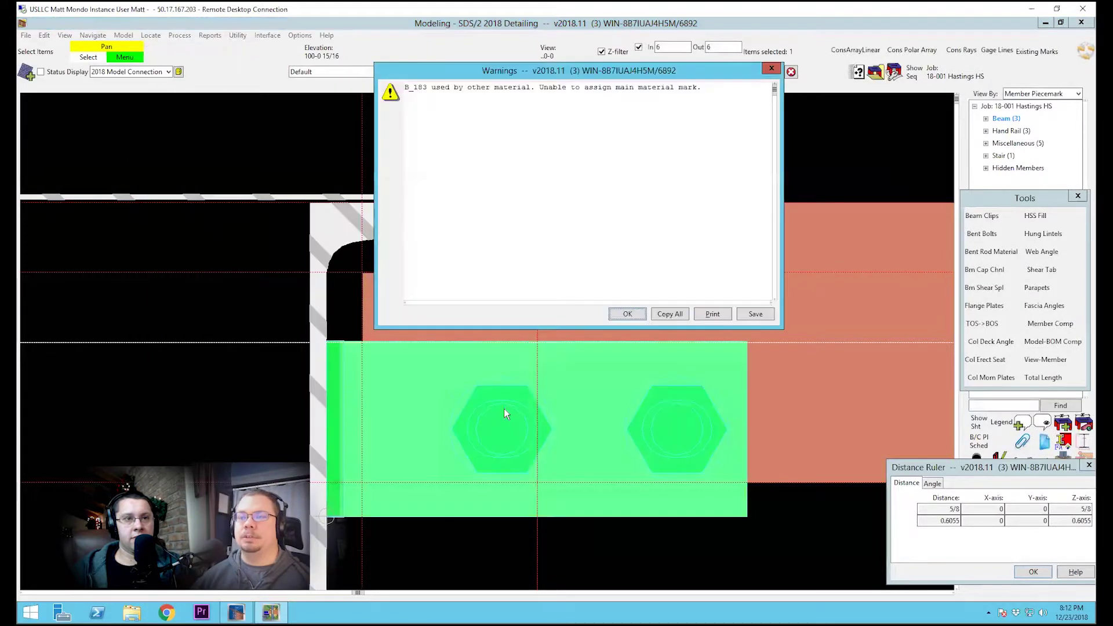
pyautogui.click(630, 317)
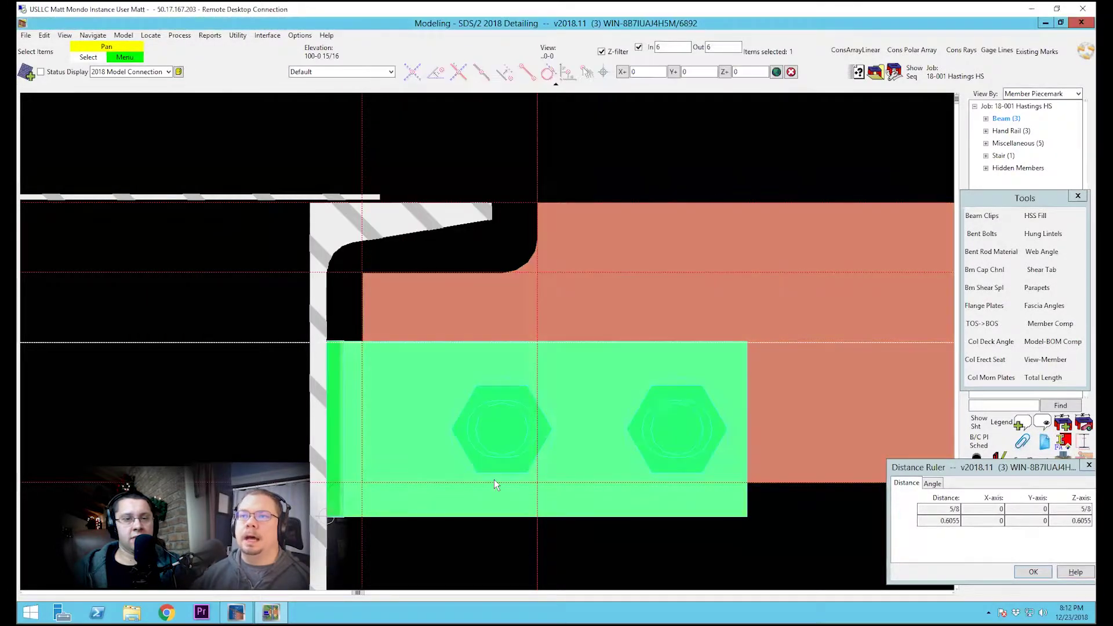
# Apply an X offset of 5/8 to the shear plate connection to raise the plate and its bolts, and dismiss the warning.
pyautogui.doubleClick(385, 442)
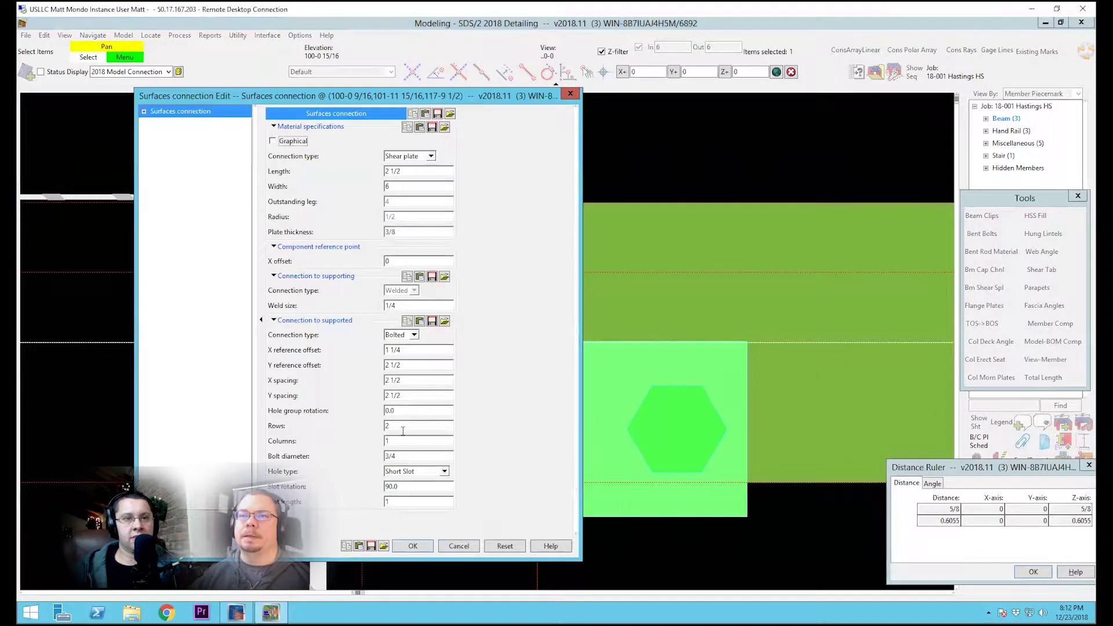
pyautogui.doubleClick(404, 264)
pyautogui.write('5/8')
pyautogui.press('Return')
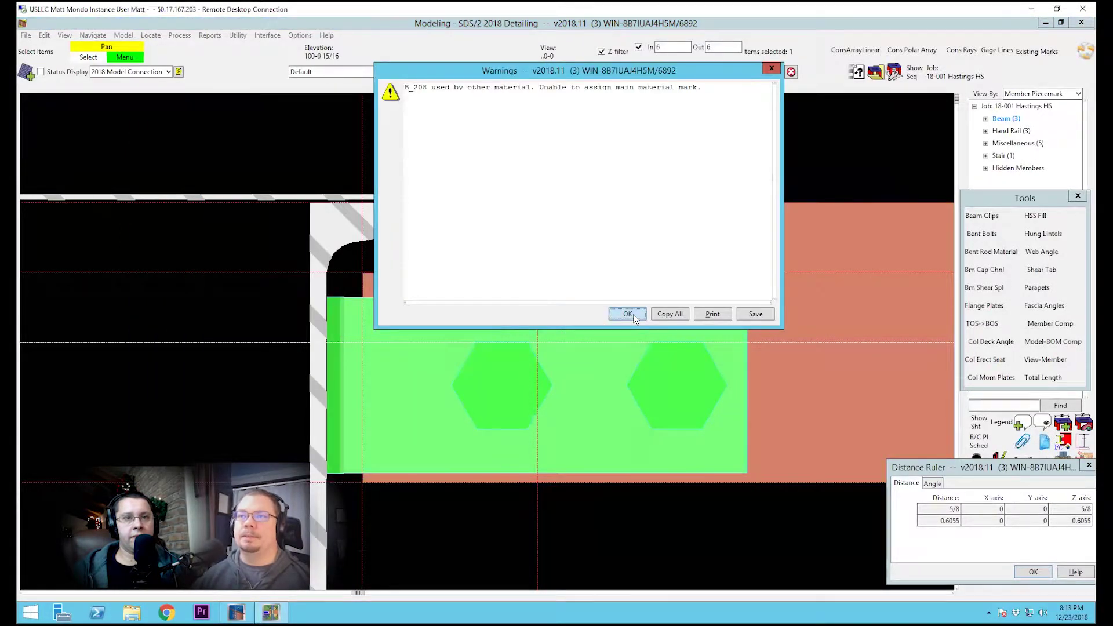
pyautogui.click(633, 318)
# Apply another X offset of 5/8 to the shear plate connection to centre its bolts on the beam's mid-depth line.
pyautogui.doubleClick(410, 382)
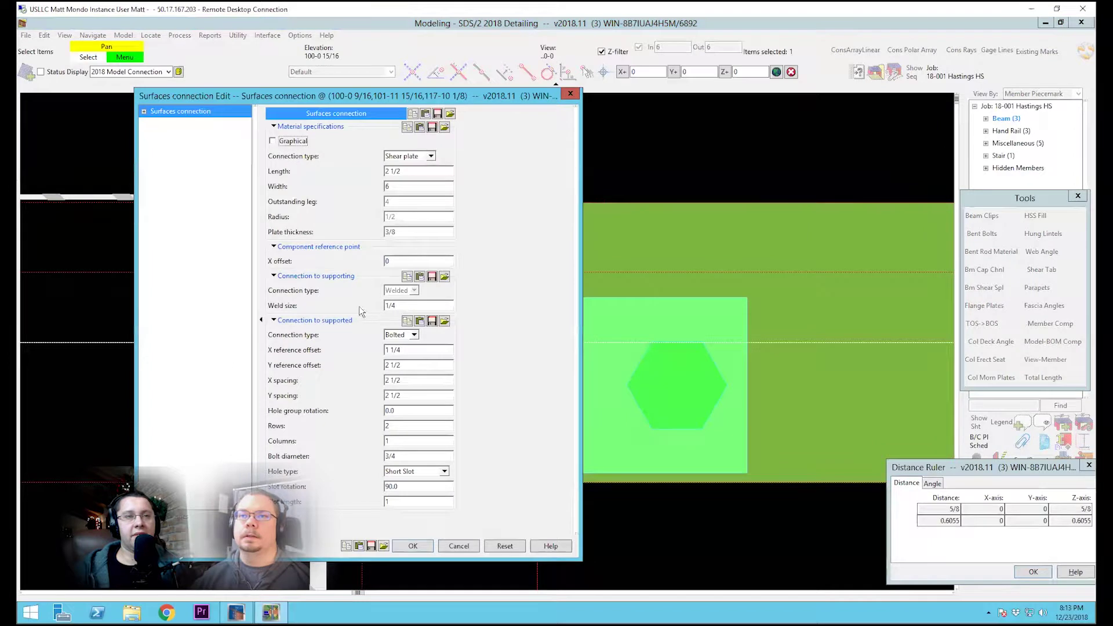
pyautogui.click(406, 262)
pyautogui.write('5/8')
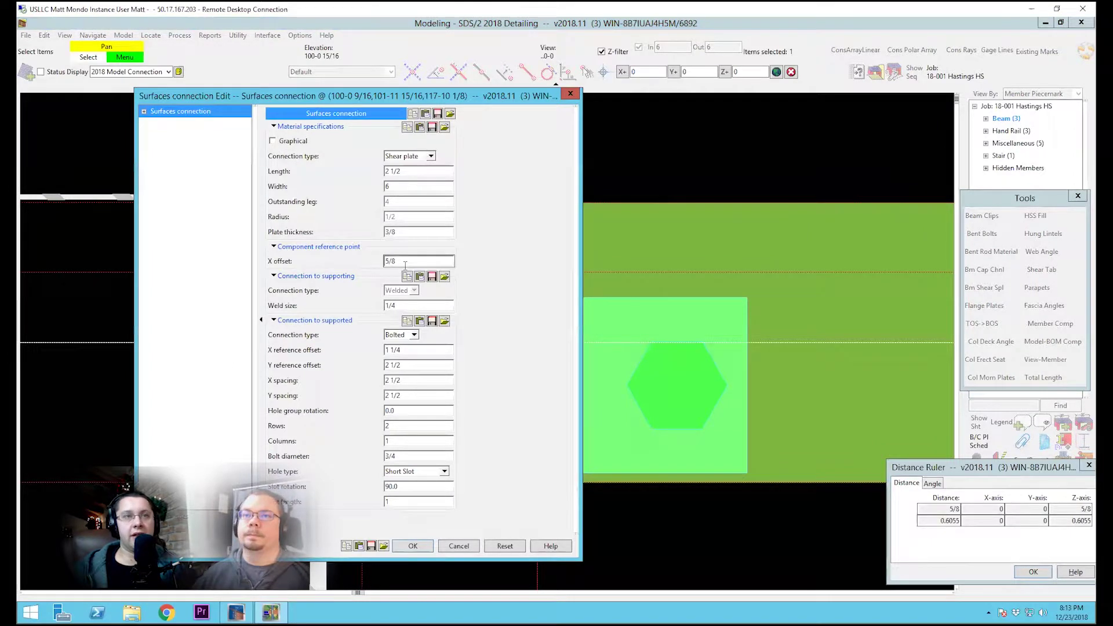
pyautogui.press('Return')
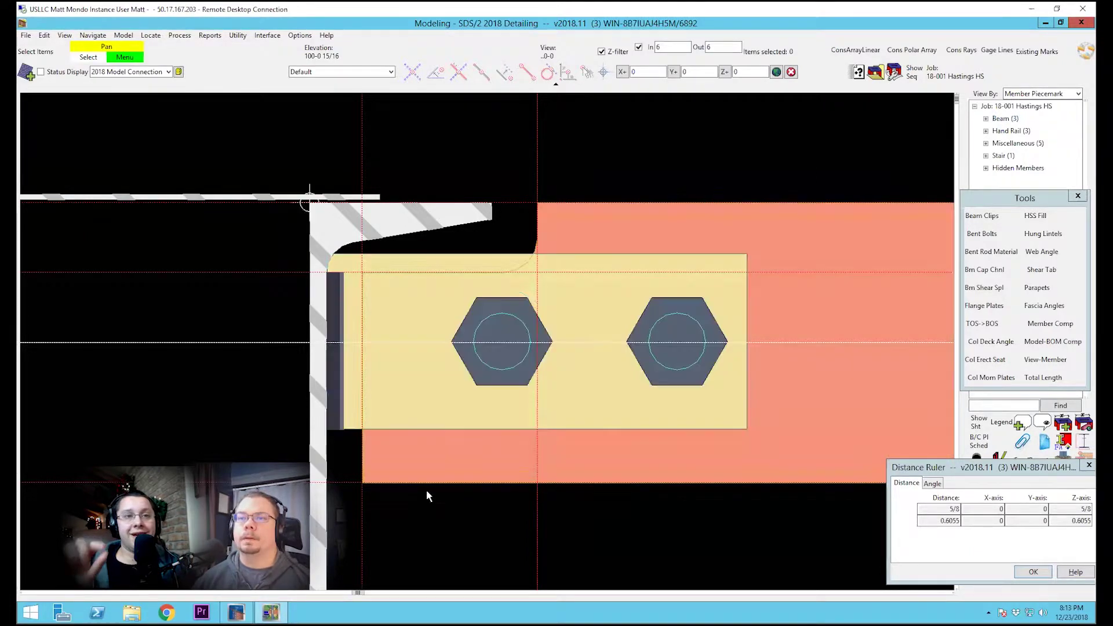
pyautogui.doubleClick(412, 374)
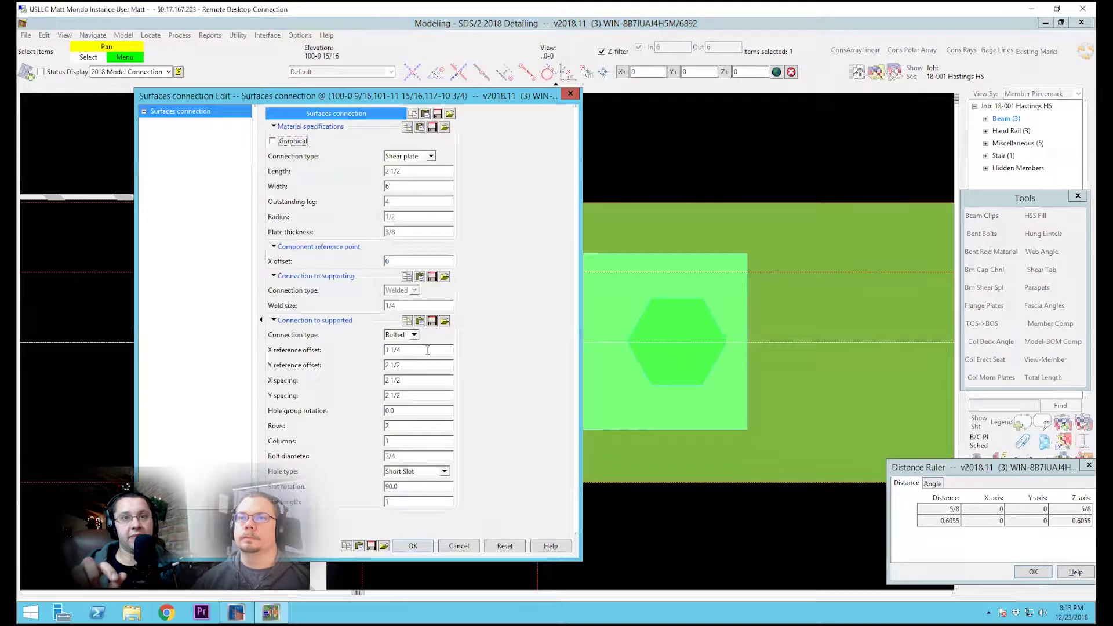
pyautogui.click(416, 262)
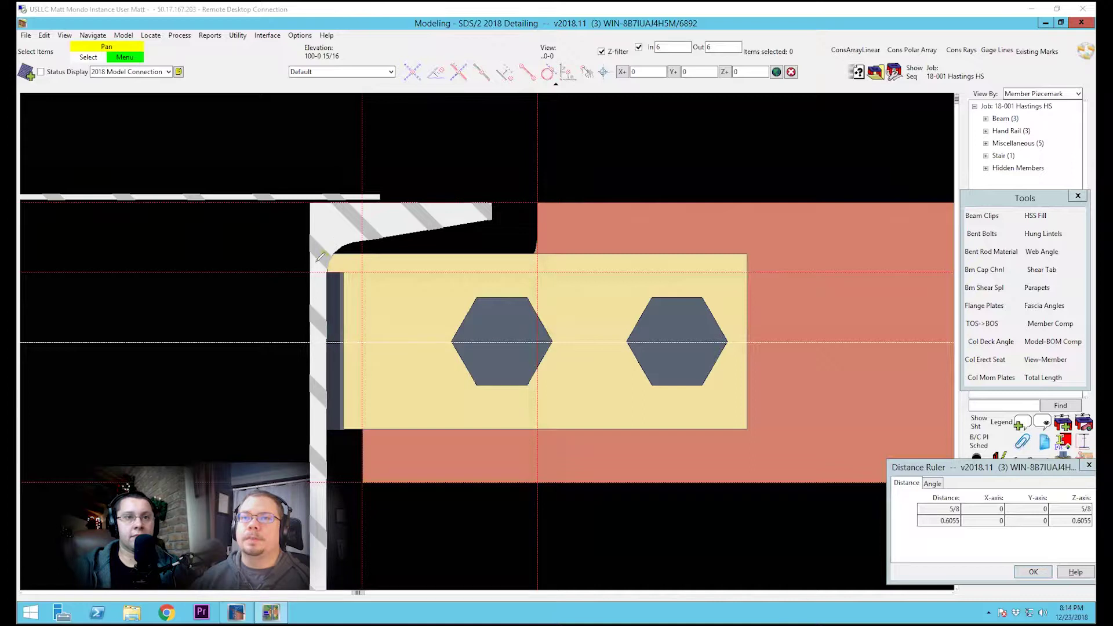
pyautogui.click(322, 254)
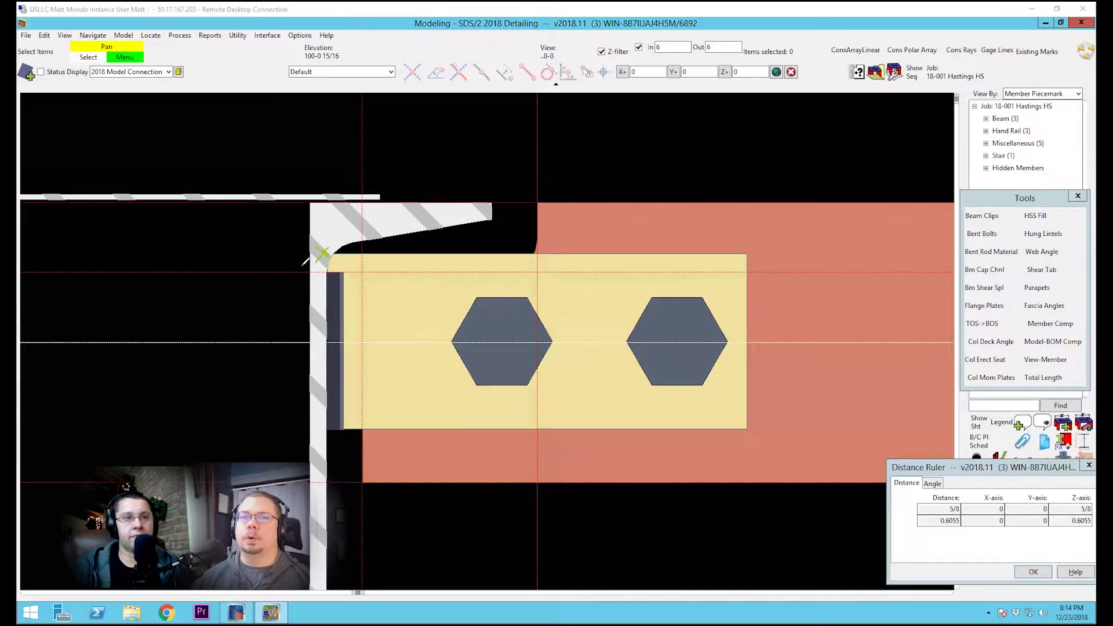
pyautogui.moveTo(274, 253)
pyautogui.mouseDown()
pyautogui.moveTo(255, 434)
pyautogui.moveTo(277, 382)
pyautogui.mouseUp()
pyautogui.moveTo(274, 254)
pyautogui.mouseDown()
pyautogui.moveTo(244, 281)
pyautogui.moveTo(293, 291)
pyautogui.mouseUp()
pyautogui.moveTo(189, 309)
pyautogui.mouseDown()
pyautogui.moveTo(234, 338)
pyautogui.moveTo(173, 347)
pyautogui.mouseUp()
pyautogui.moveTo(328, 216)
pyautogui.mouseDown()
pyautogui.moveTo(597, 196)
pyautogui.moveTo(661, 215)
pyautogui.mouseUp()
pyautogui.moveTo(324, 214); pyautogui.dragTo(360, 201)
pyautogui.moveTo(665, 166)
pyautogui.mouseDown()
pyautogui.moveTo(686, 179)
pyautogui.moveTo(665, 226)
pyautogui.mouseUp()
pyautogui.moveTo(287, 156)
pyautogui.mouseDown()
pyautogui.moveTo(301, 169)
pyautogui.moveTo(289, 219)
pyautogui.moveTo(312, 255)
pyautogui.moveTo(299, 239)
pyautogui.mouseUp()
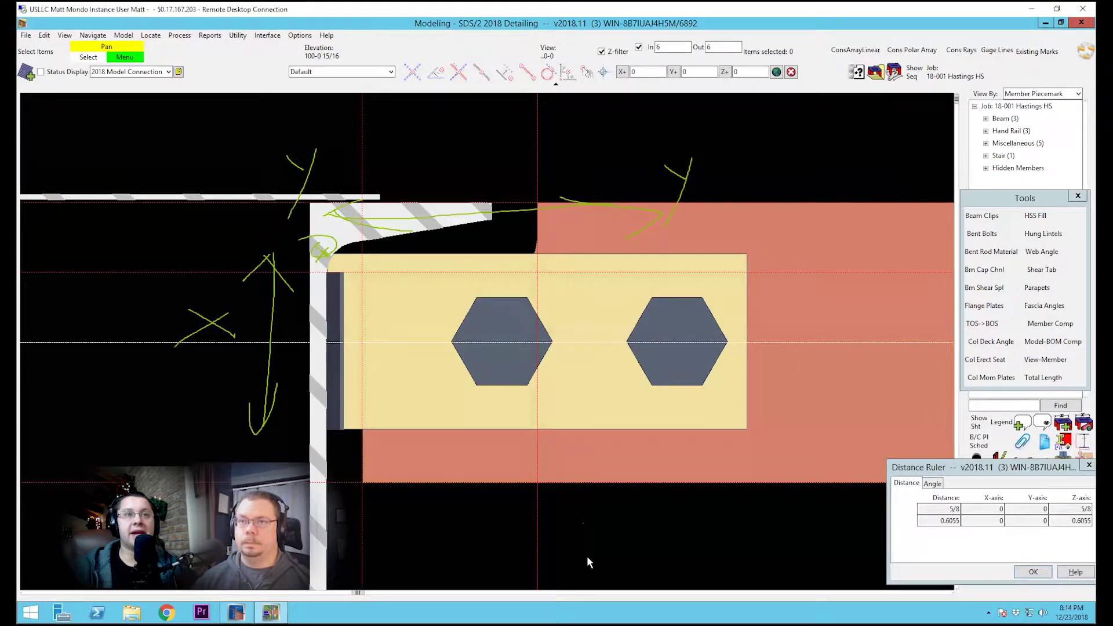
# Add construction lines along all four edges of the shear plate.
pyautogui.press('d')
pyautogui.rightClick(328, 346)
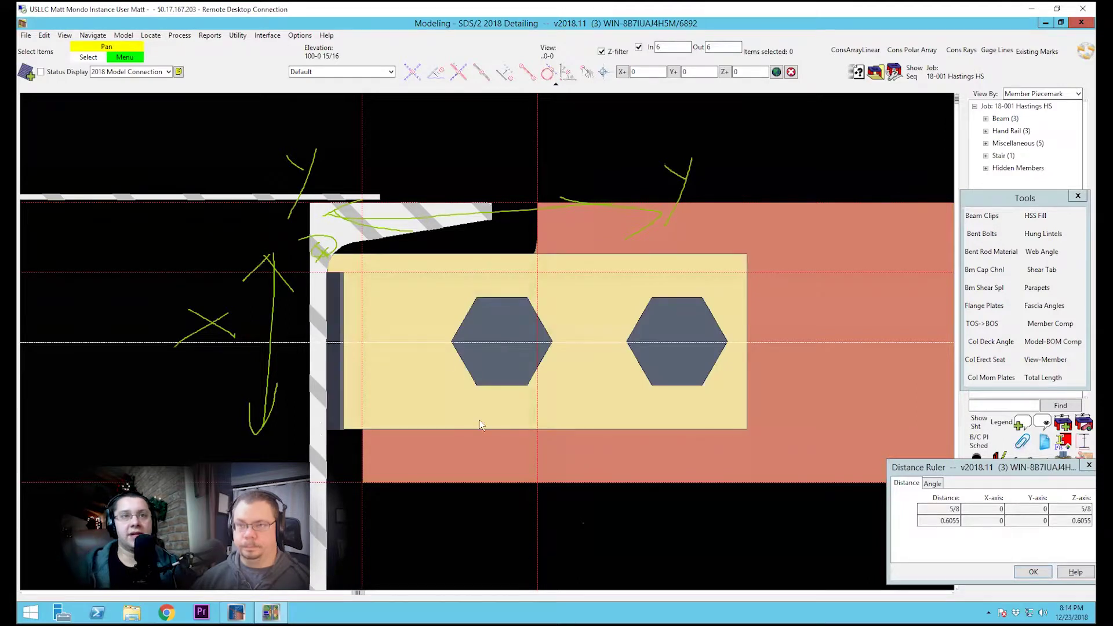
pyautogui.press('c')
pyautogui.click(429, 329)
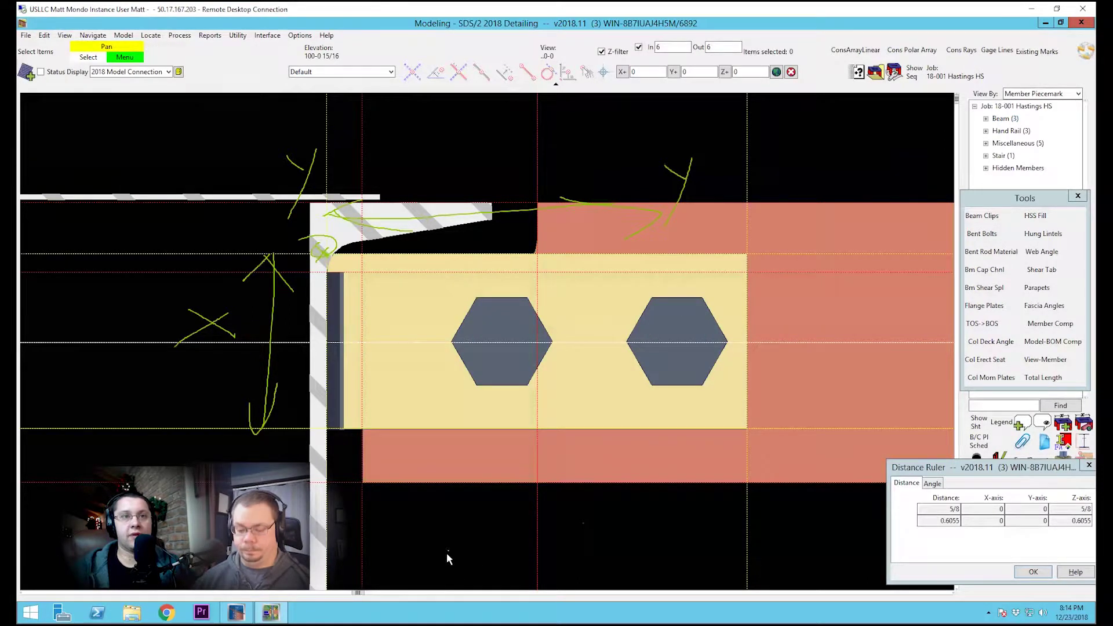
# Dimension the horizontal distances from the plate's channel-side edge to the nearest bolt and between the two bolts.
pyautogui.press('d')
pyautogui.click(330, 292)
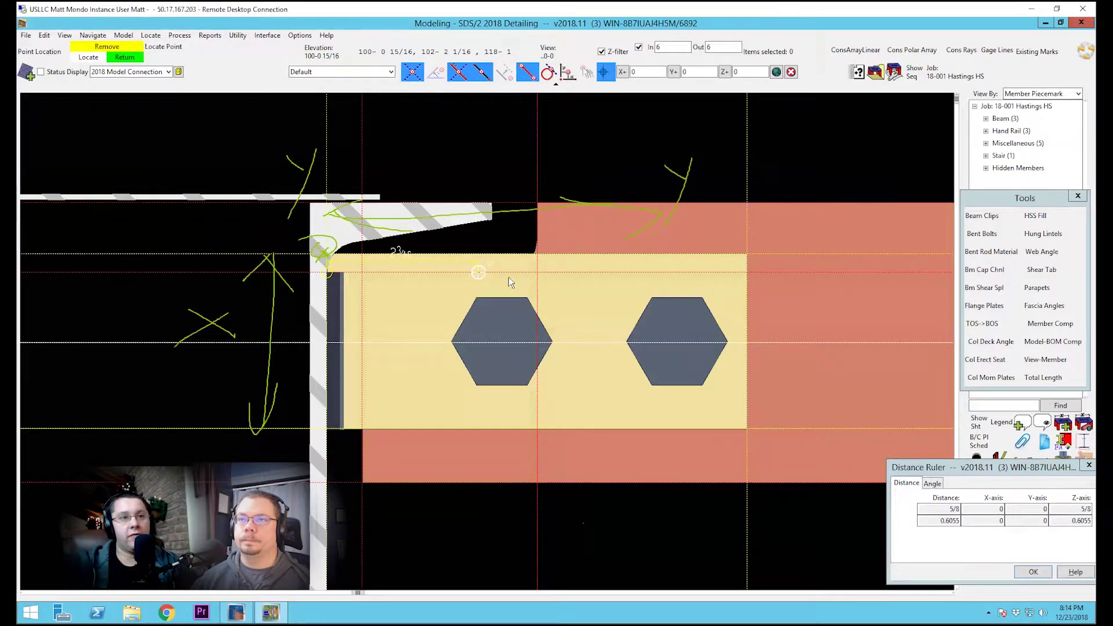
pyautogui.rightClick(509, 340)
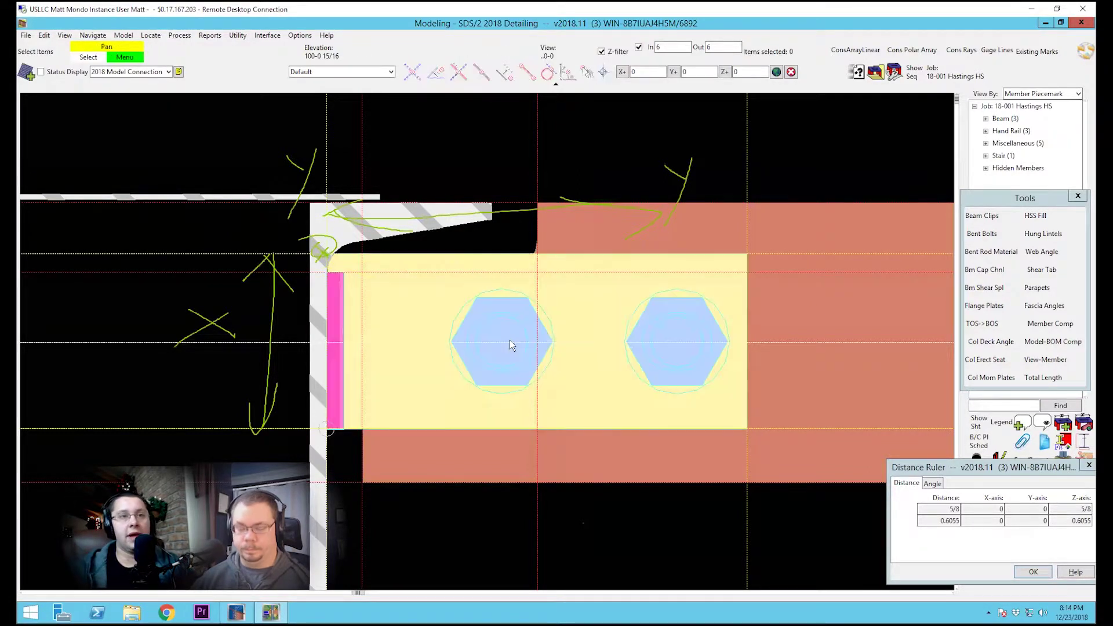
pyautogui.press('d')
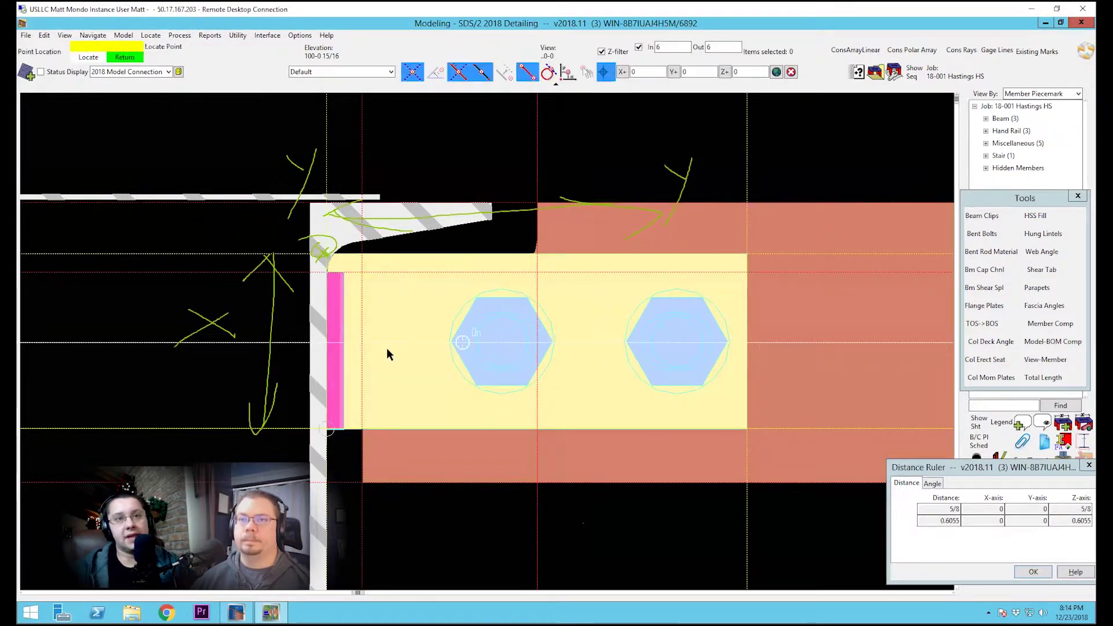
pyautogui.click(502, 343)
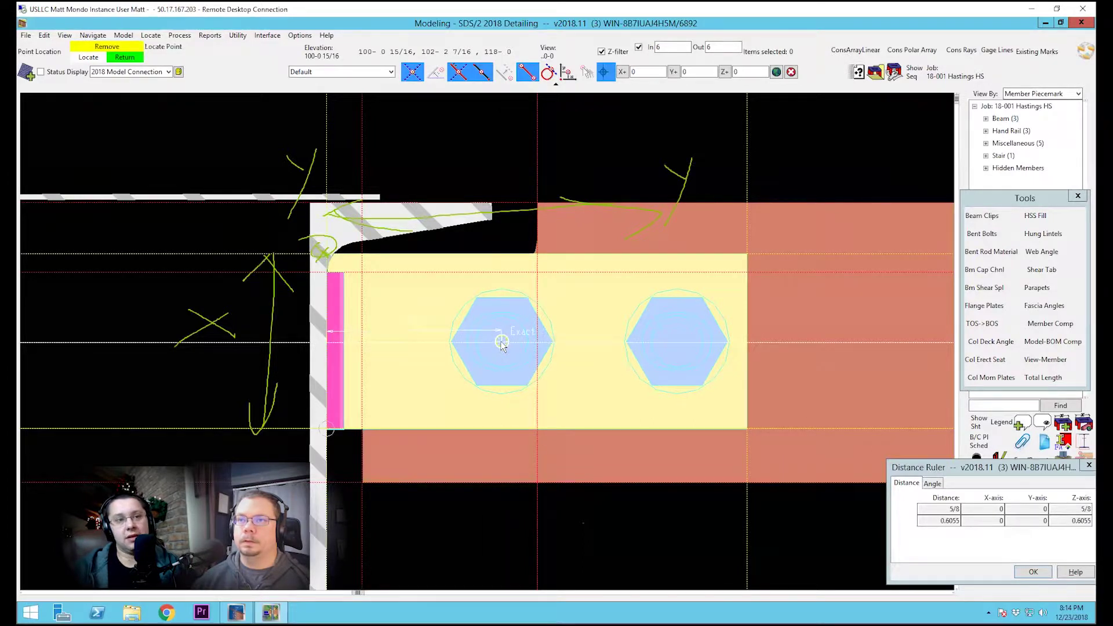
pyautogui.click(679, 345)
pyautogui.click(324, 257)
pyautogui.rightClick(760, 244)
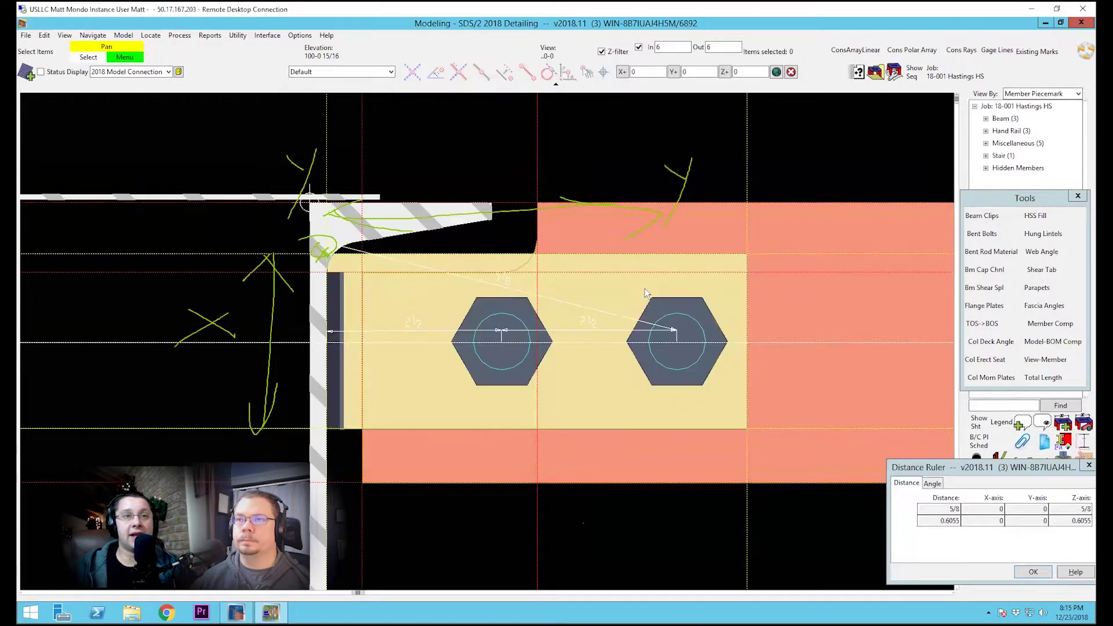
pyautogui.click(352, 251)
pyautogui.press('Delete')
# Dimension the shear plate's full width and the vertical distances from the bolt line to its upper and lower edges.
pyautogui.press('d')
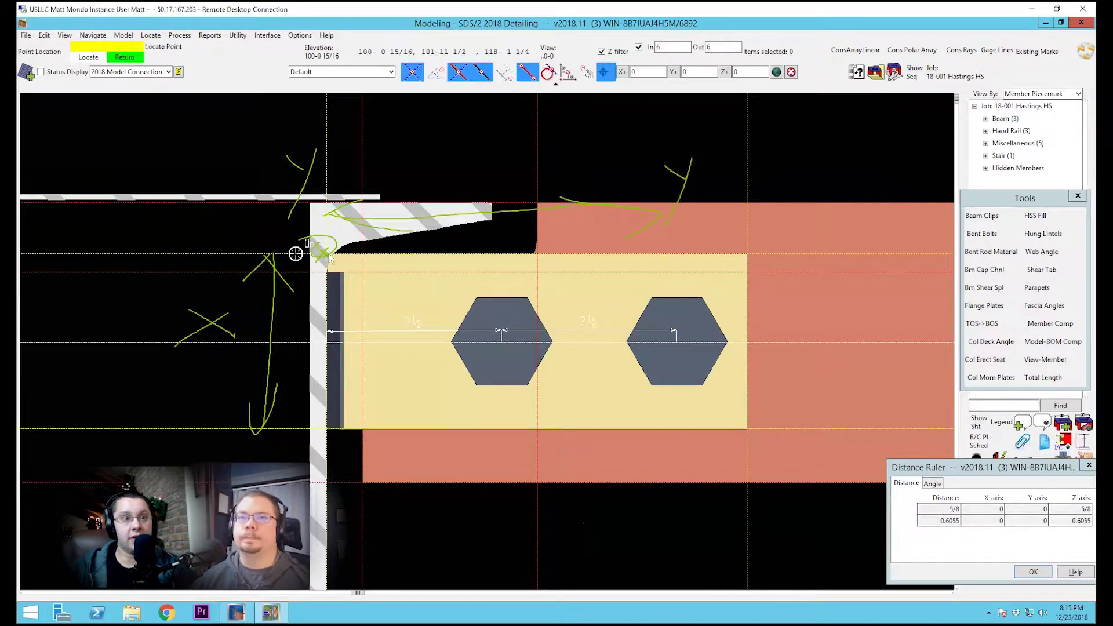
pyautogui.click(324, 253)
pyautogui.click(762, 246)
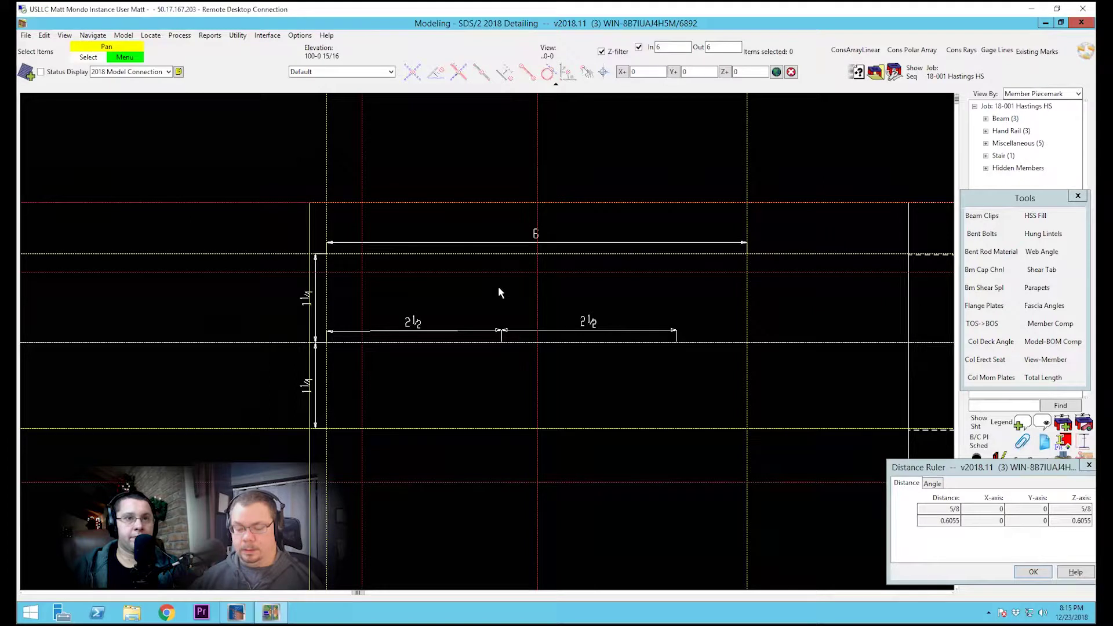
# Review the shear plate connection's settings against the dimensions, including the available hole types and connection types, keeping Short Slot and Shear plate.
pyautogui.doubleClick(555, 296)
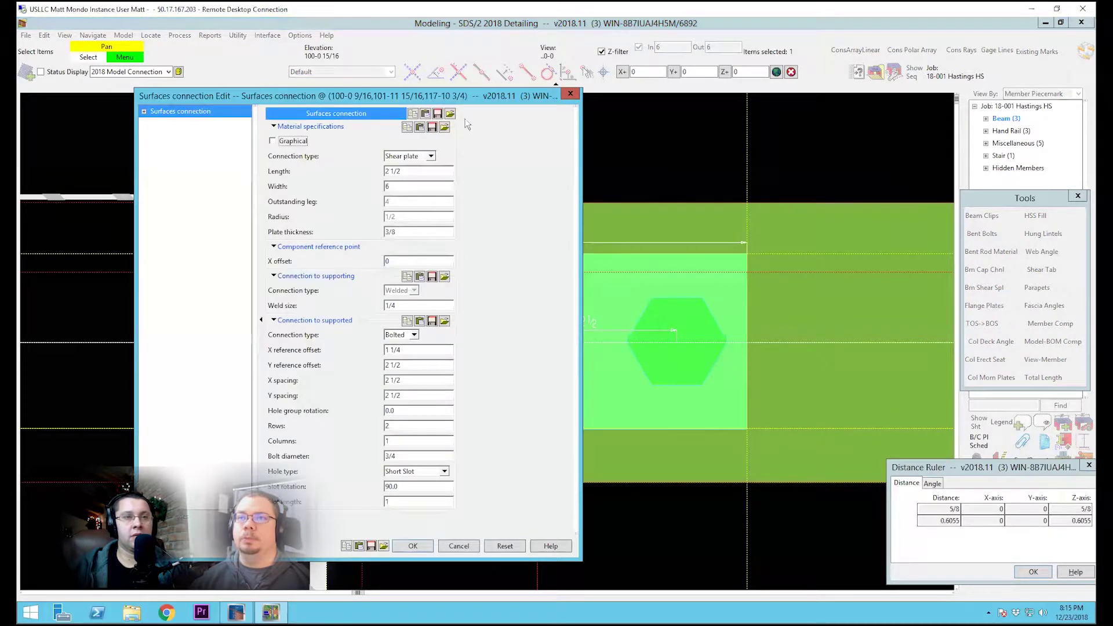
pyautogui.moveTo(467, 99); pyautogui.dragTo(929, 95)
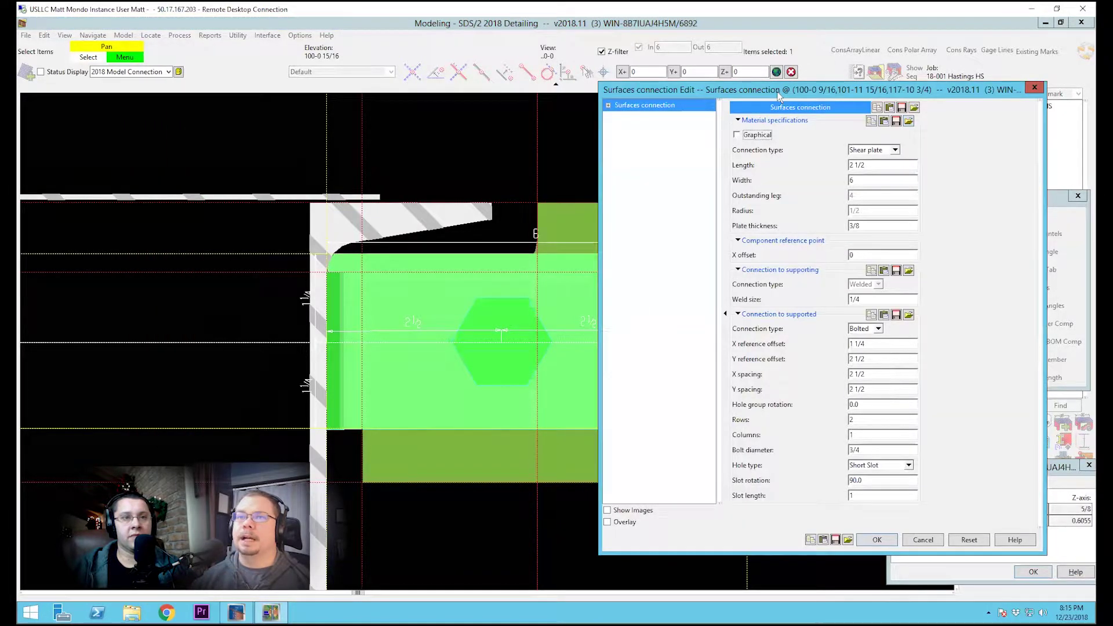
pyautogui.moveTo(780, 96); pyautogui.dragTo(787, 99)
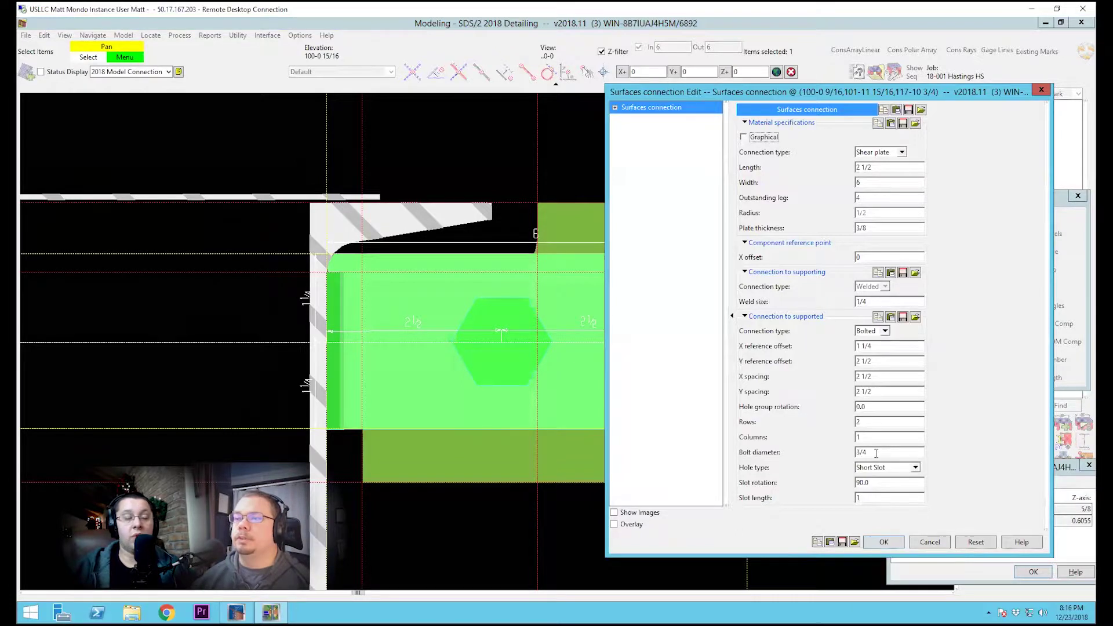
pyautogui.click(908, 469)
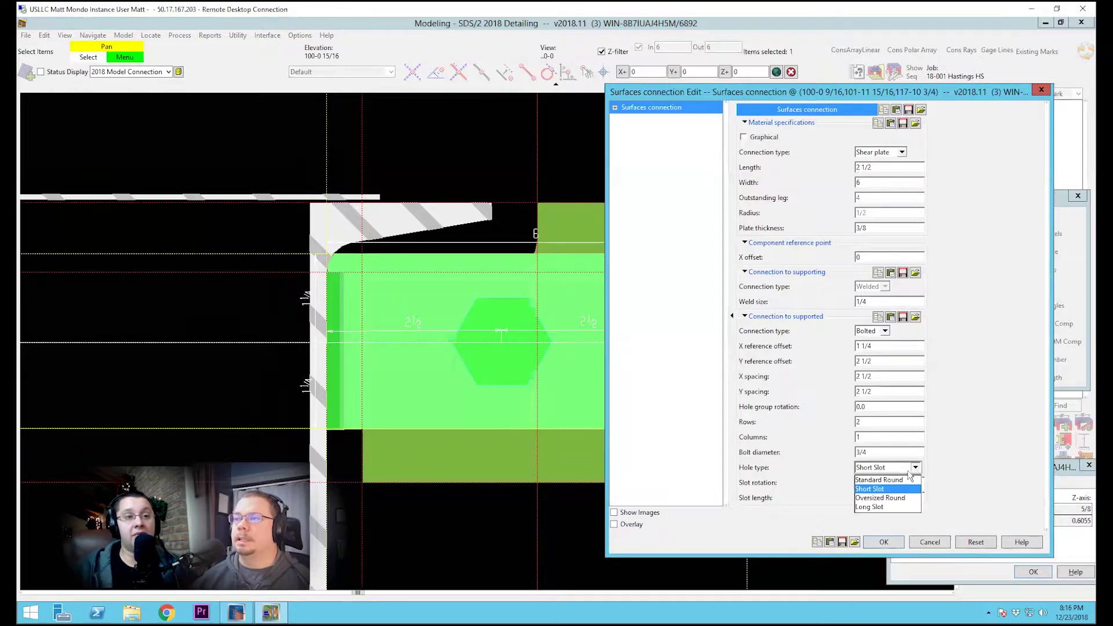
pyautogui.click(902, 489)
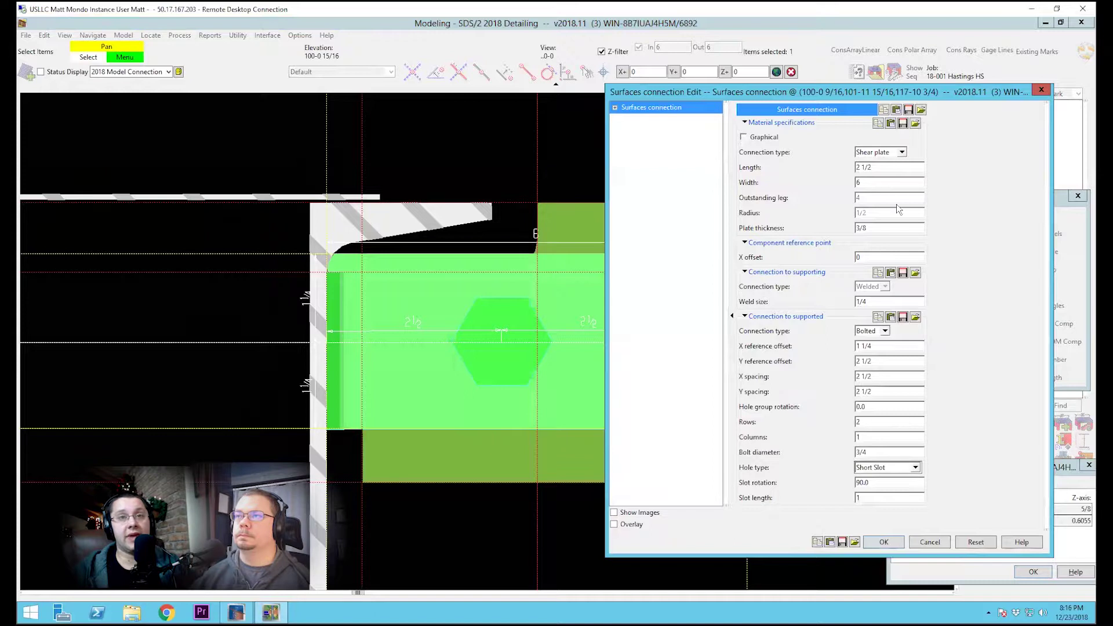
pyautogui.click(900, 153)
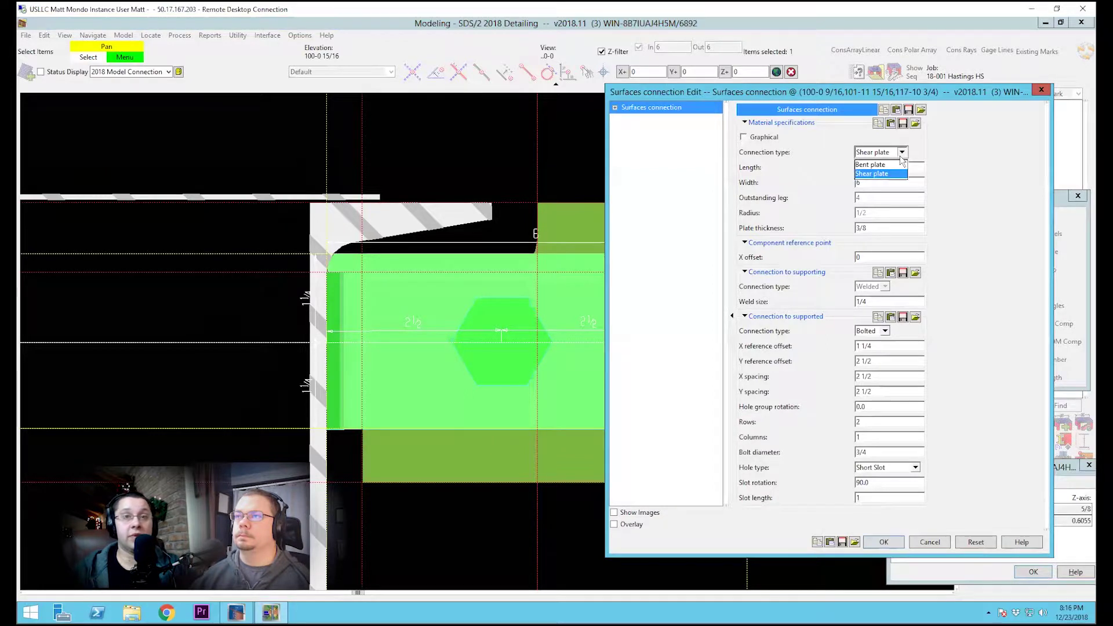
pyautogui.click(901, 155)
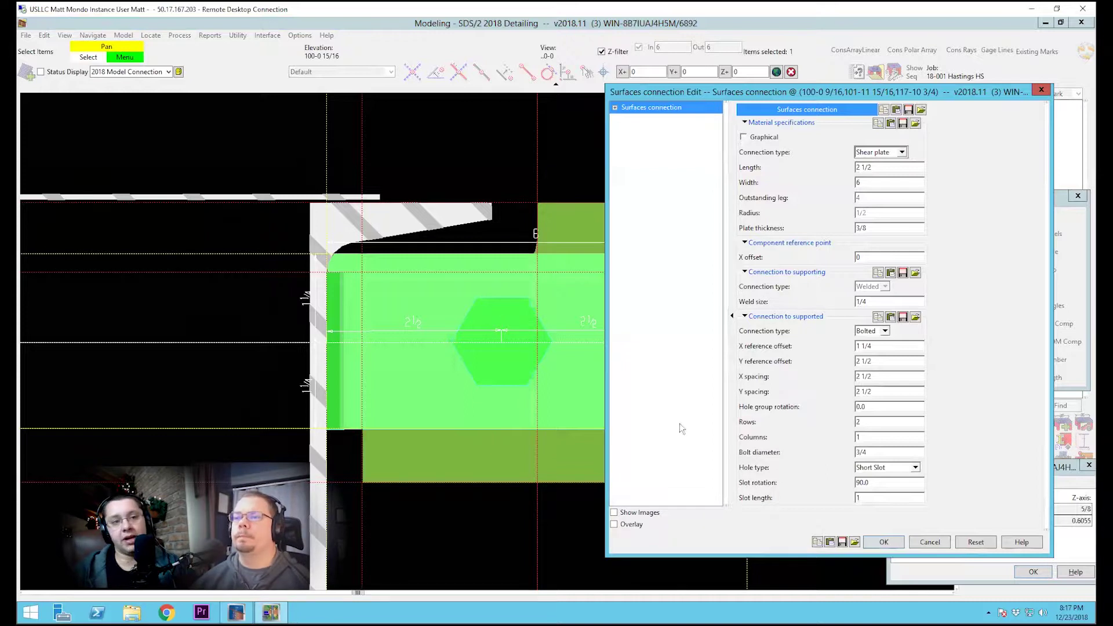
pyautogui.click(883, 542)
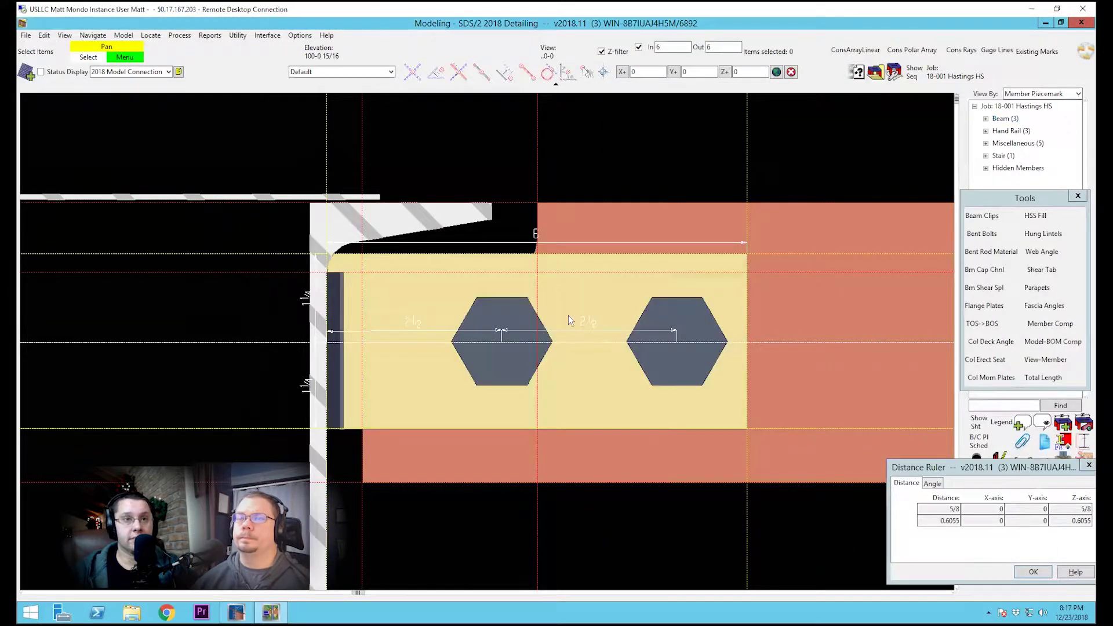
# Set the shear plate's length to 5 1/2 and its bolt columns to 2.
pyautogui.doubleClick(579, 297)
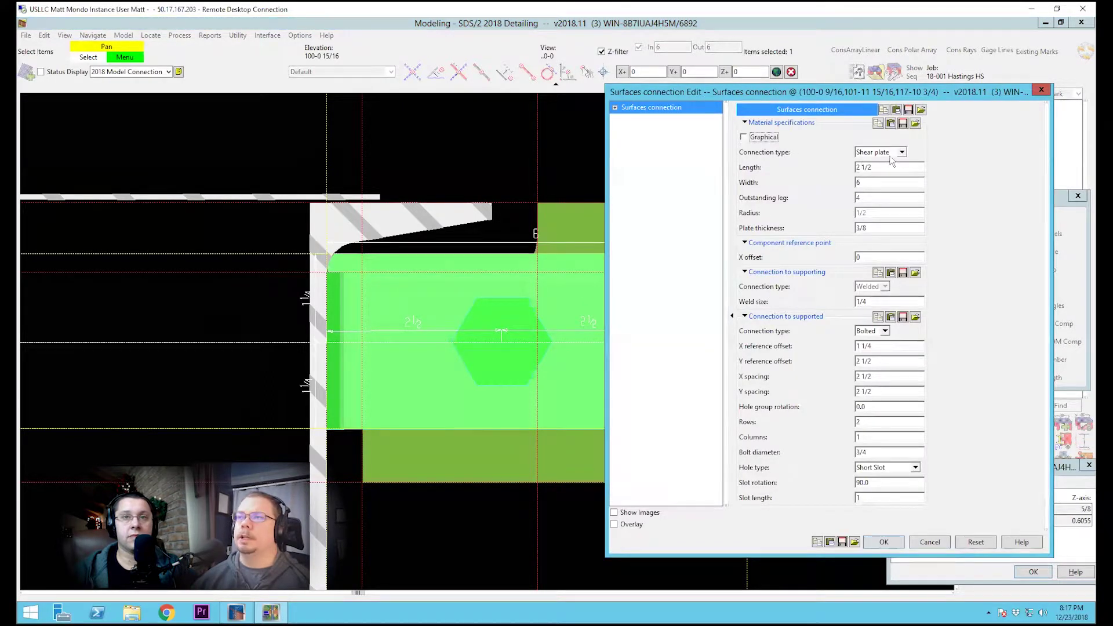
pyautogui.doubleClick(892, 170)
pyautogui.write('5 1/2')
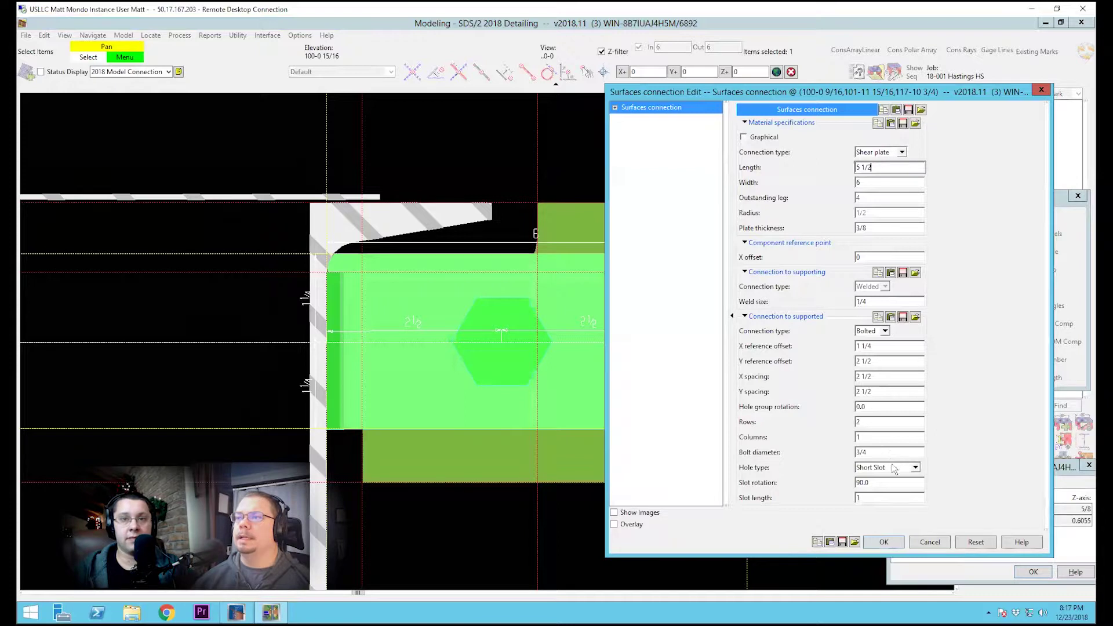
pyautogui.click(875, 439)
pyautogui.write('2')
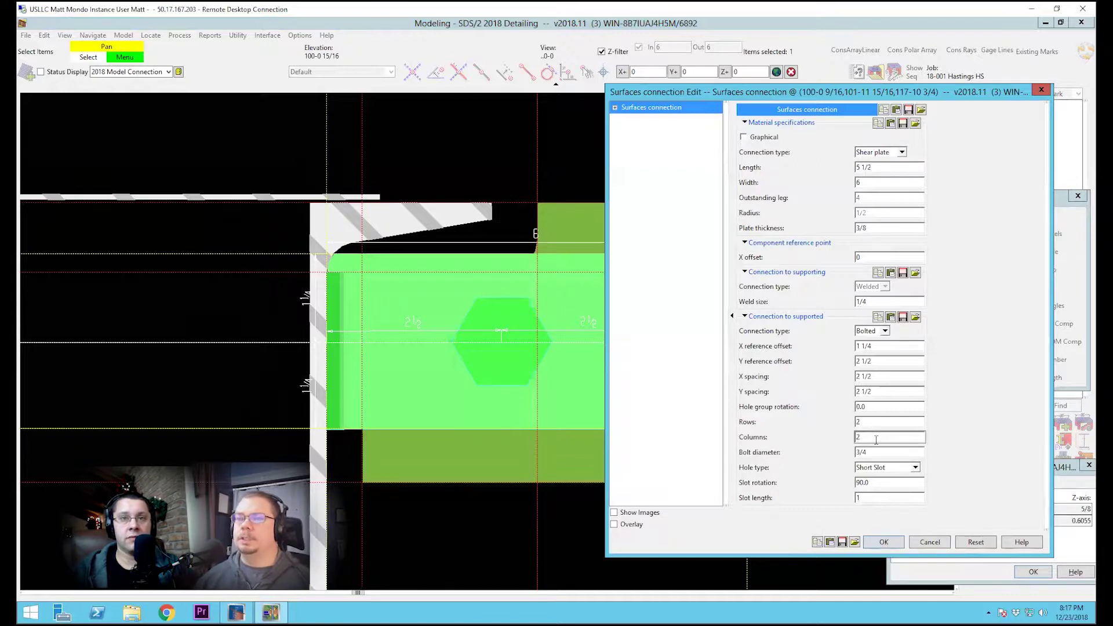
pyautogui.press('Return')
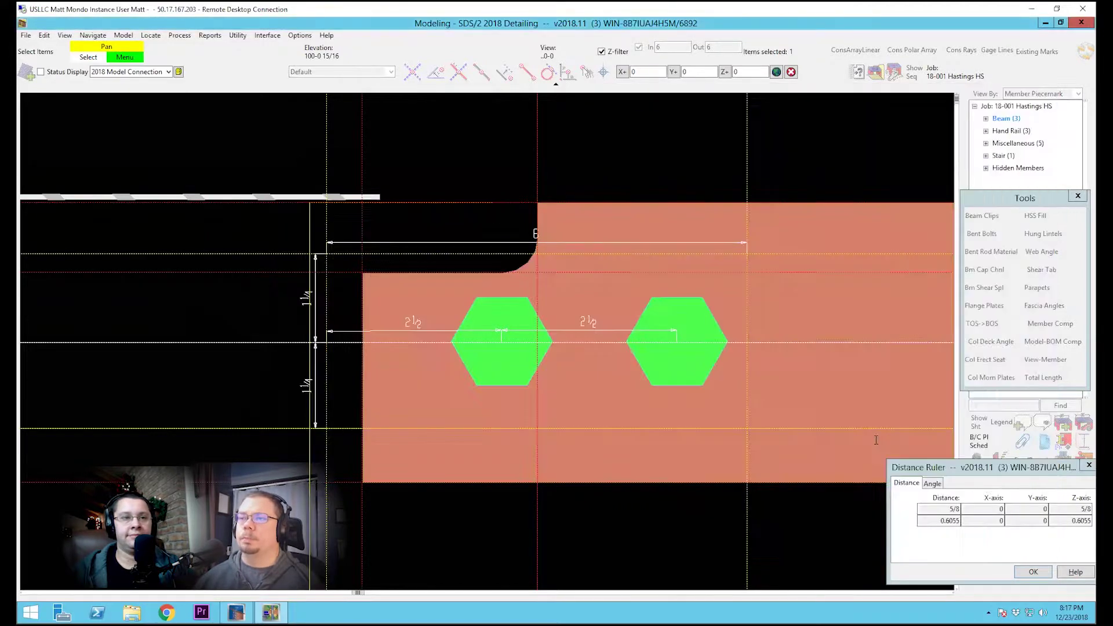
pyautogui.scroll(-3, 566, 274)
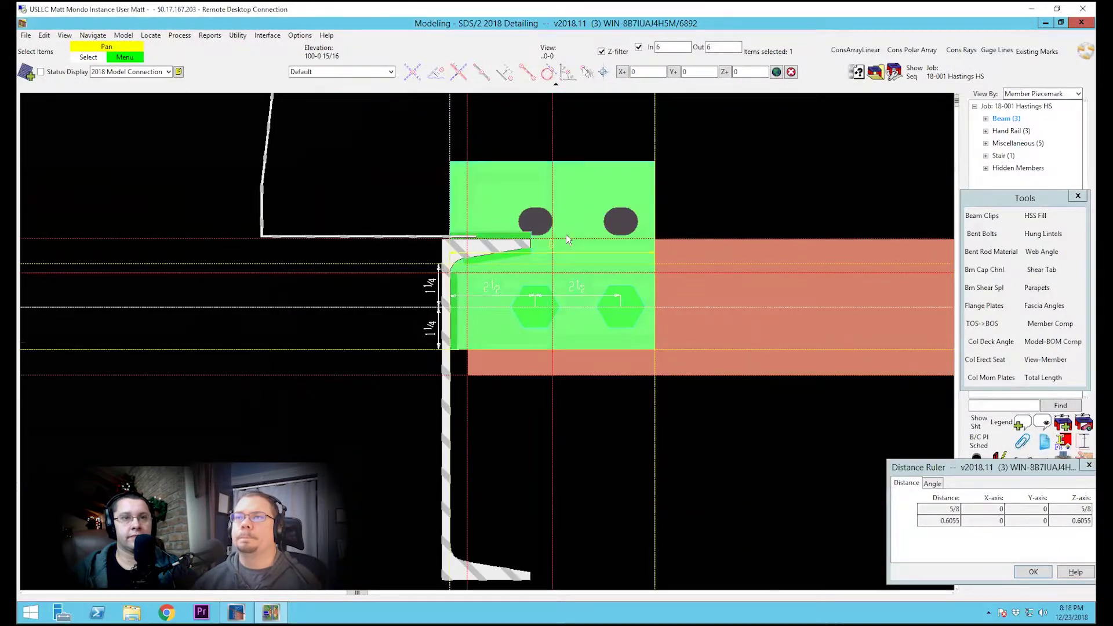
pyautogui.scroll(2, 558, 204)
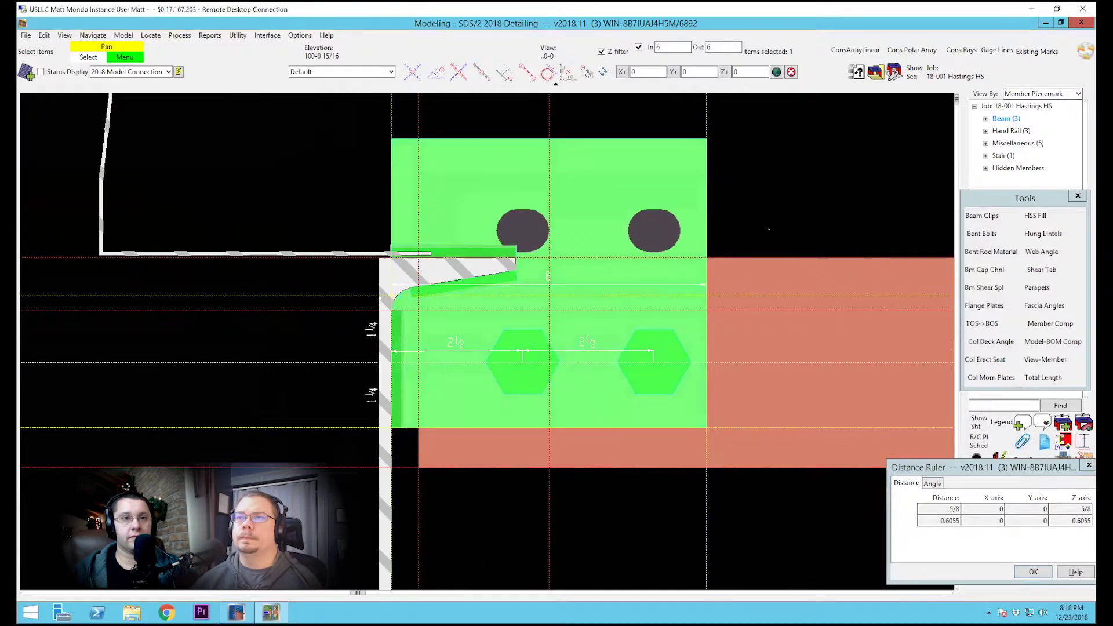
pyautogui.click(762, 226)
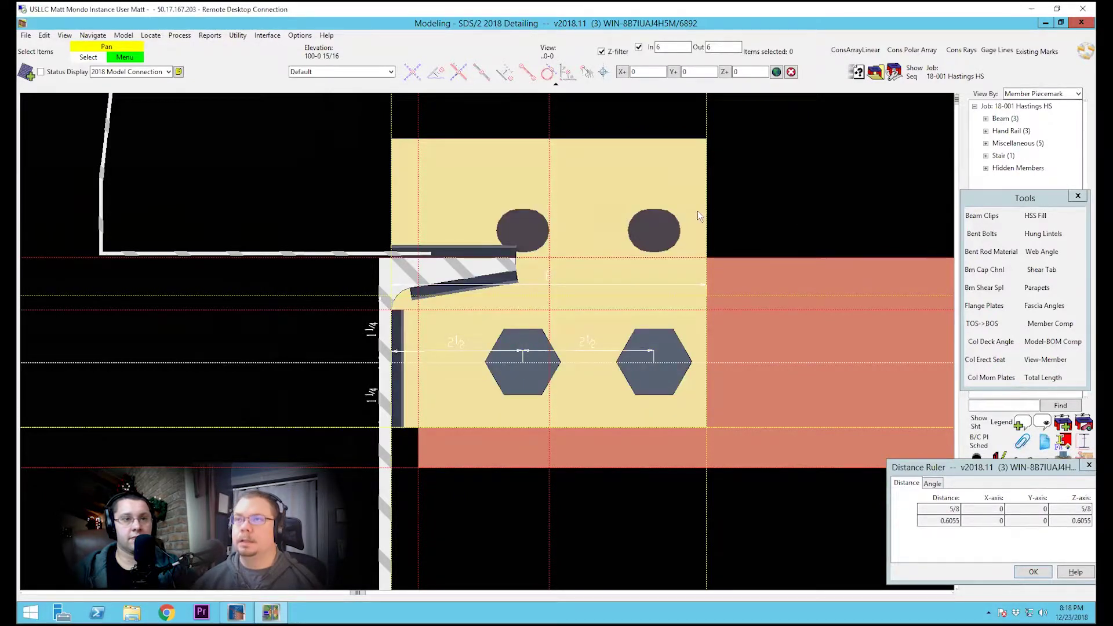
# Measure the vertical distance between the outer upper slot and the bolt below it.
pyautogui.press('r')
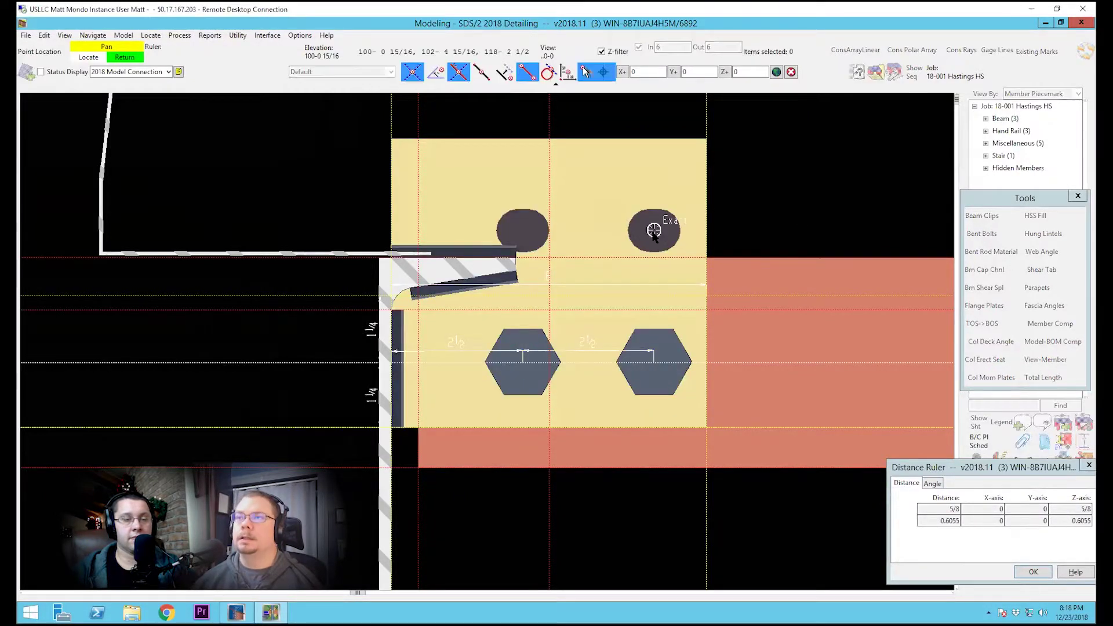
pyautogui.click(657, 366)
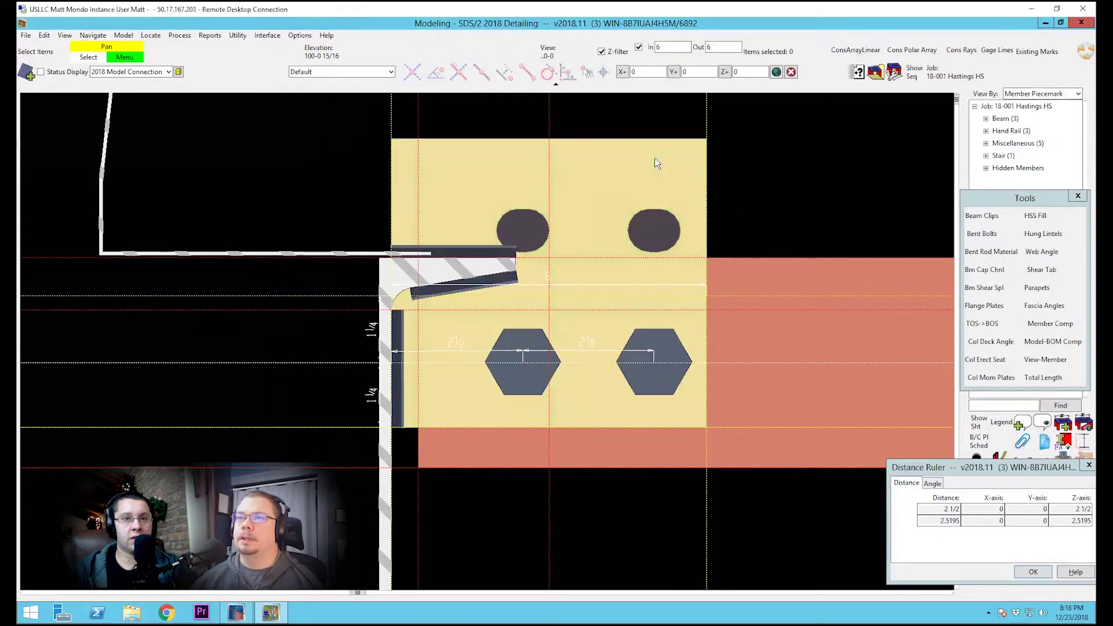
# Shift the shear plate down by one bolt-row spacing using its X offset, continuing past any warnings.
pyautogui.doubleClick(655, 158)
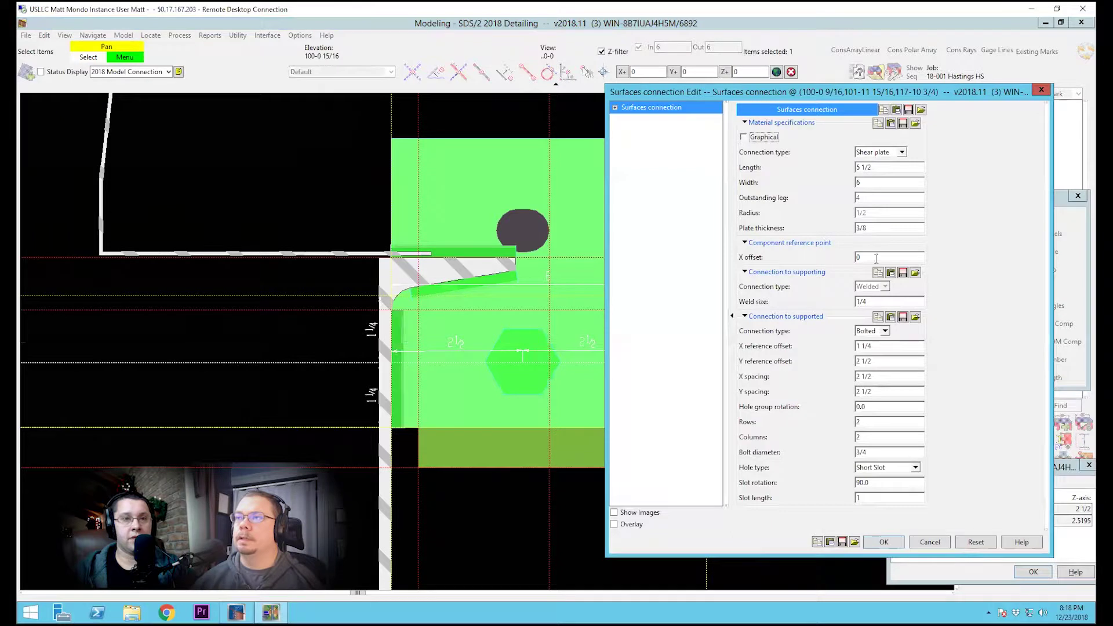
pyautogui.press('Return')
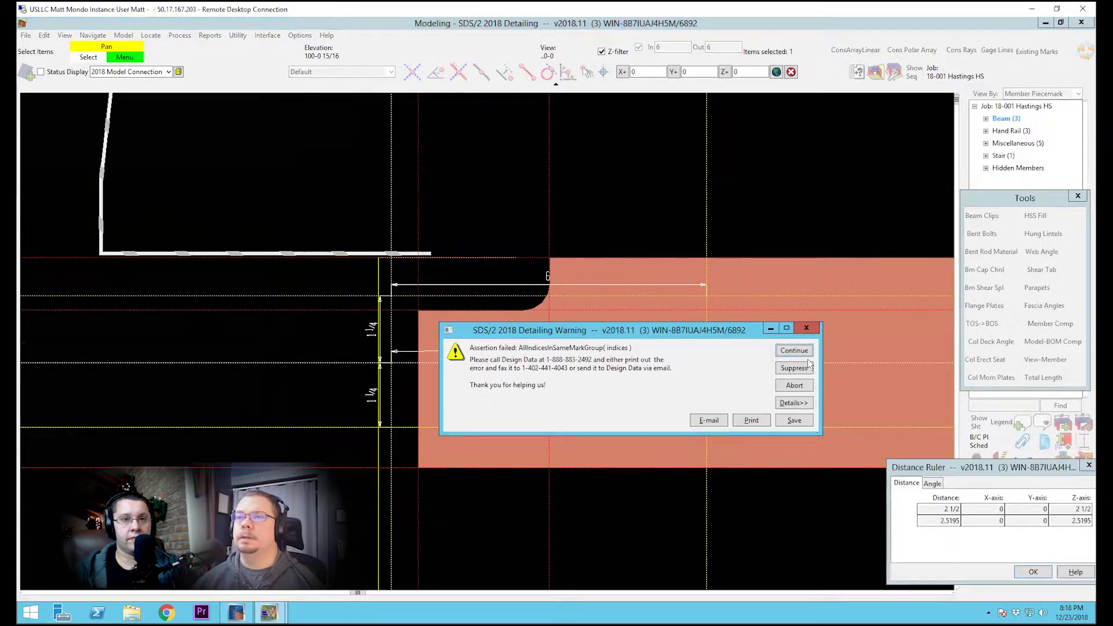
pyautogui.click(805, 351)
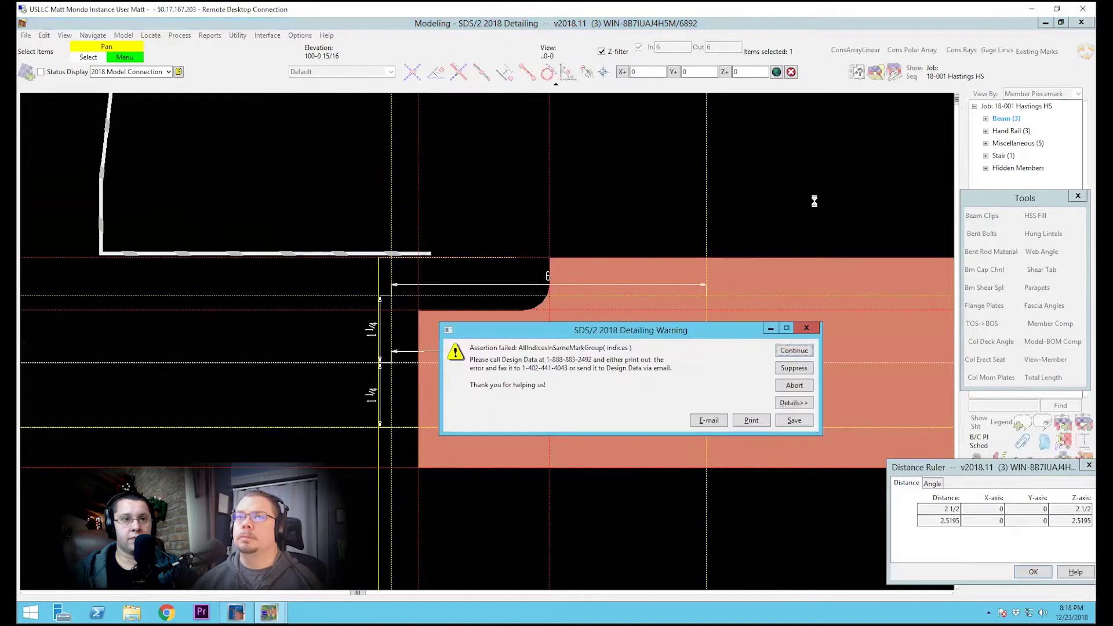
pyautogui.click(800, 353)
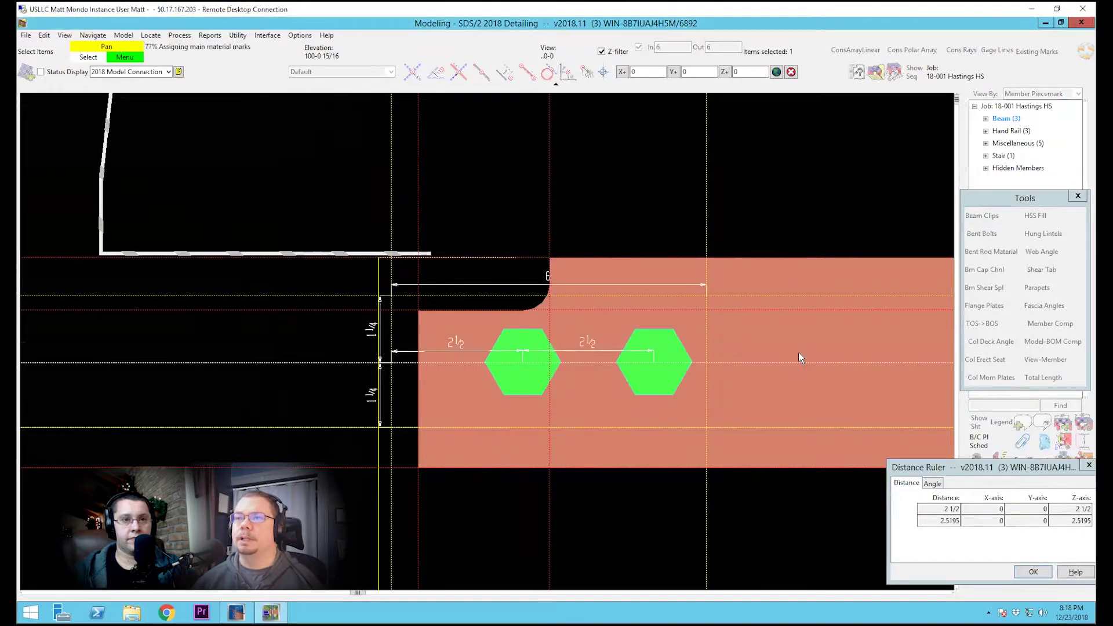
pyautogui.click(798, 352)
pyautogui.click(793, 367)
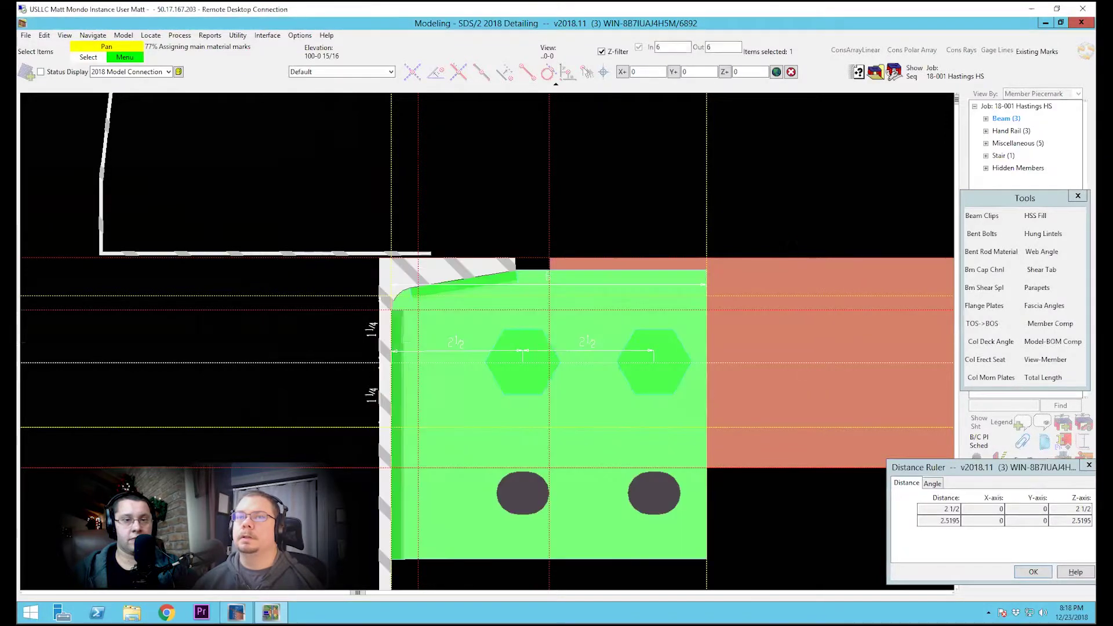
pyautogui.click(788, 217)
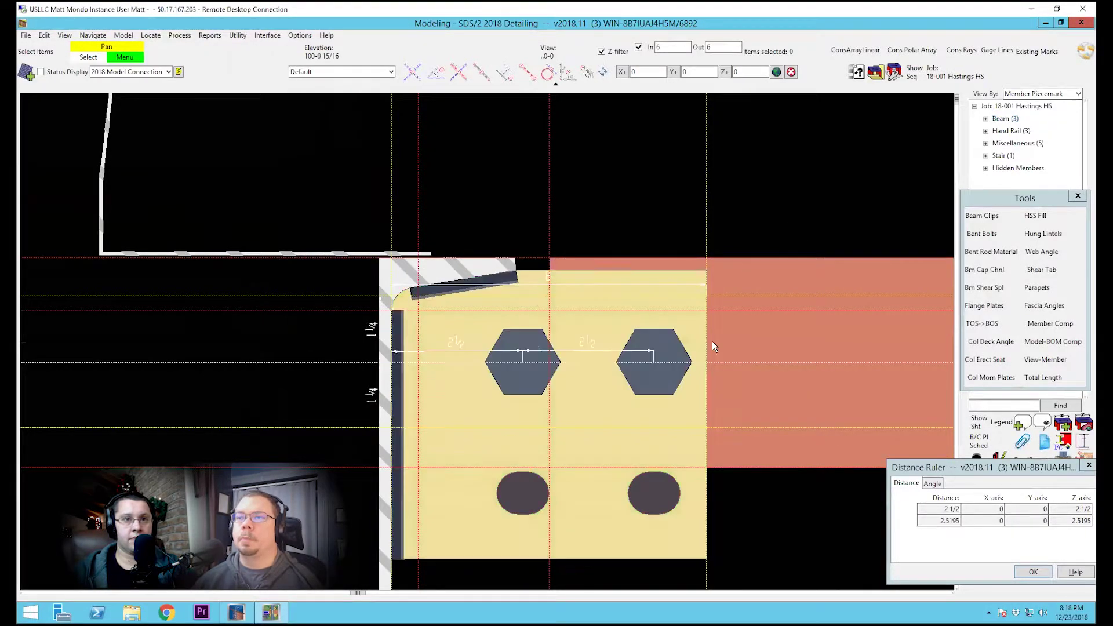
# Delete the two vertical, the full-width and the two bolt-spacing dimensions from the shear plate.
pyautogui.scroll(-2, 712, 341)
pyautogui.scroll(2, 695, 420)
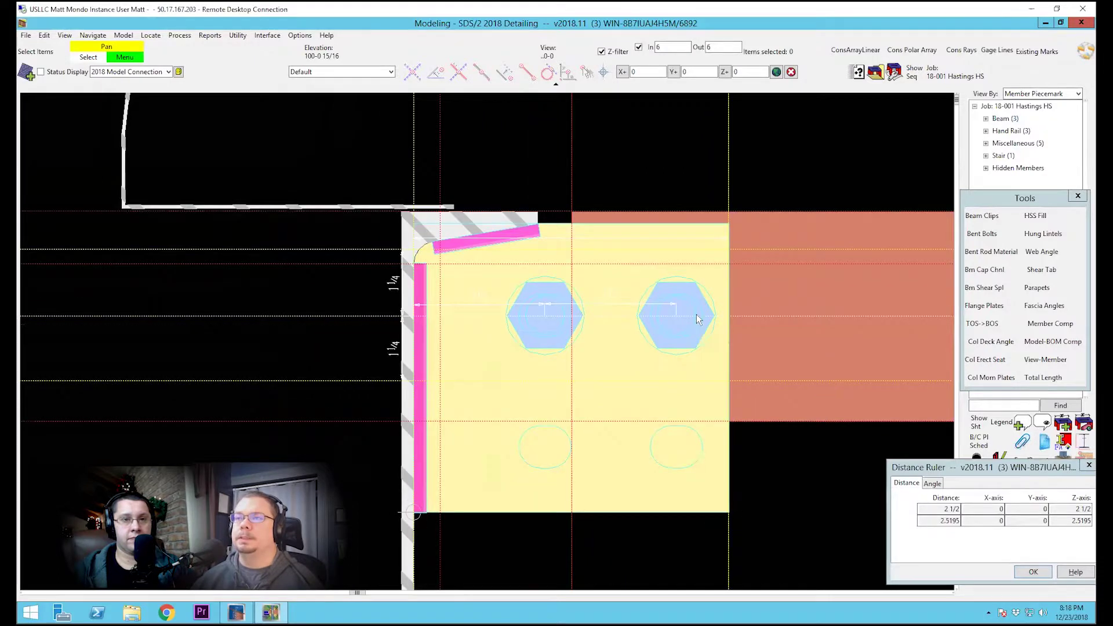
pyautogui.moveTo(680, 317); pyautogui.dragTo(619, 407, button='middle')
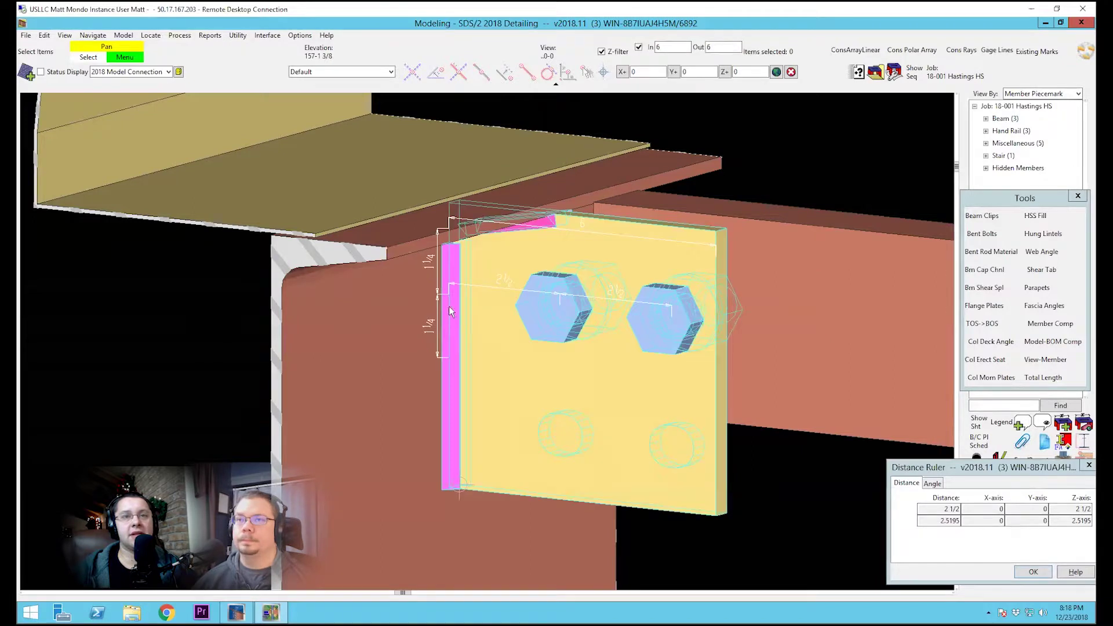
pyautogui.click(437, 318)
pyautogui.click(436, 253)
pyautogui.click(592, 230)
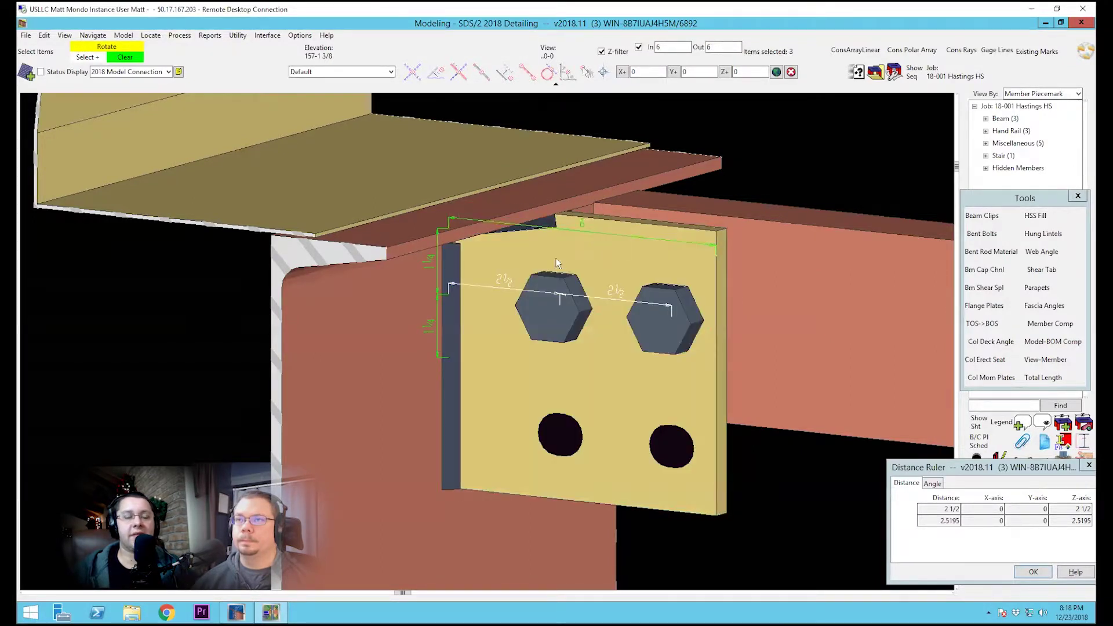
pyautogui.click(498, 284)
pyautogui.click(604, 298)
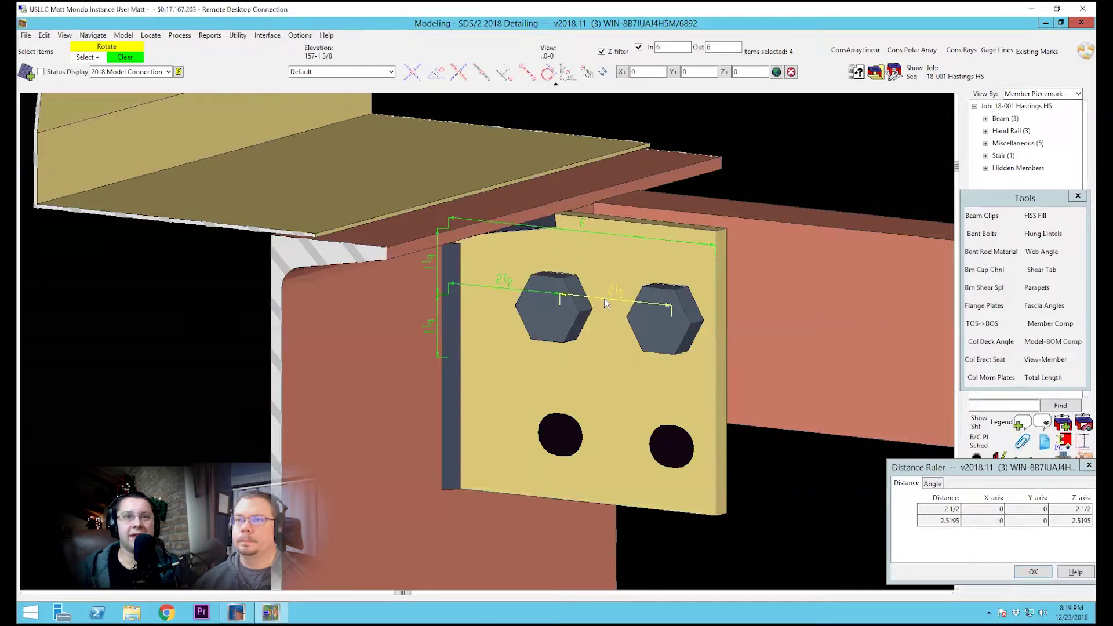
pyautogui.press('Delete')
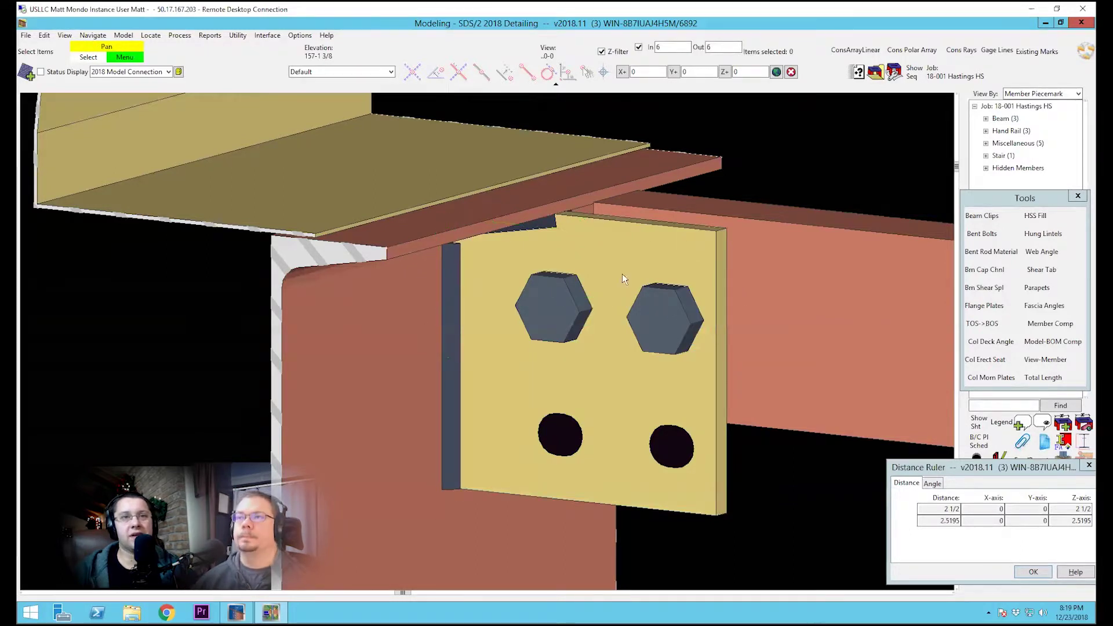
# Set the shear plate's X offset to -2.5 and its length to 2 1/2, dismissing any warnings.
pyautogui.doubleClick(602, 394)
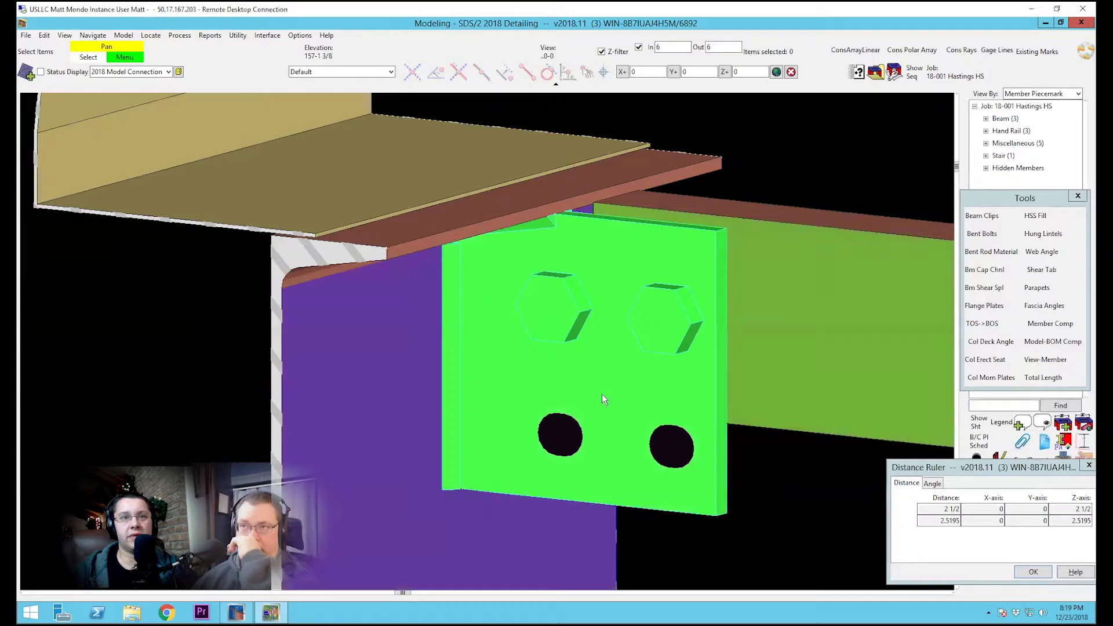
pyautogui.click(878, 256)
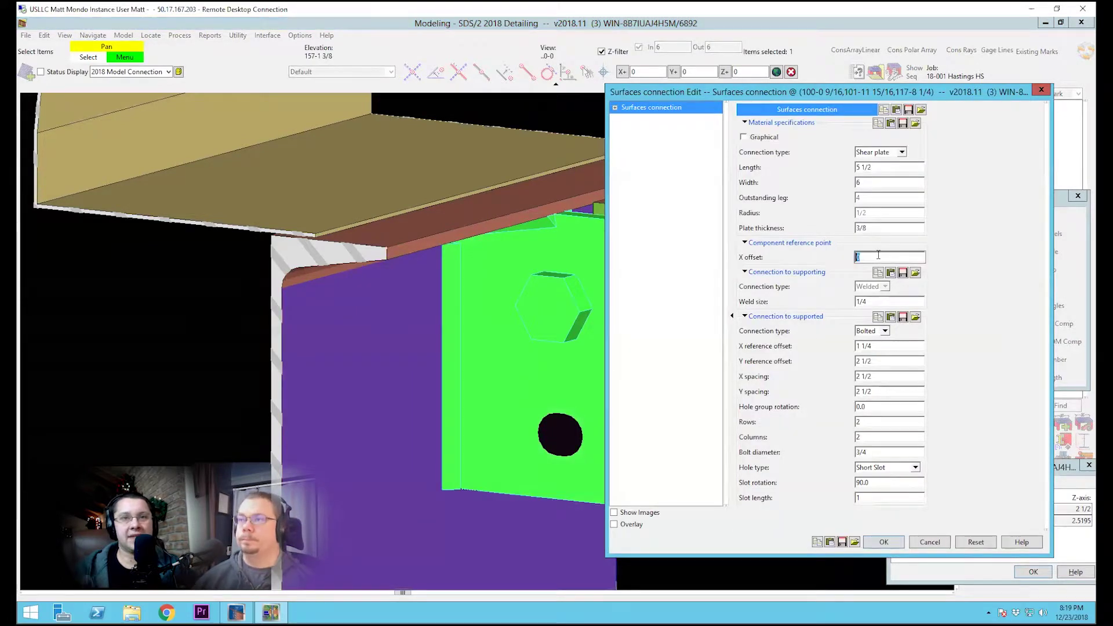
pyautogui.write('-2.5')
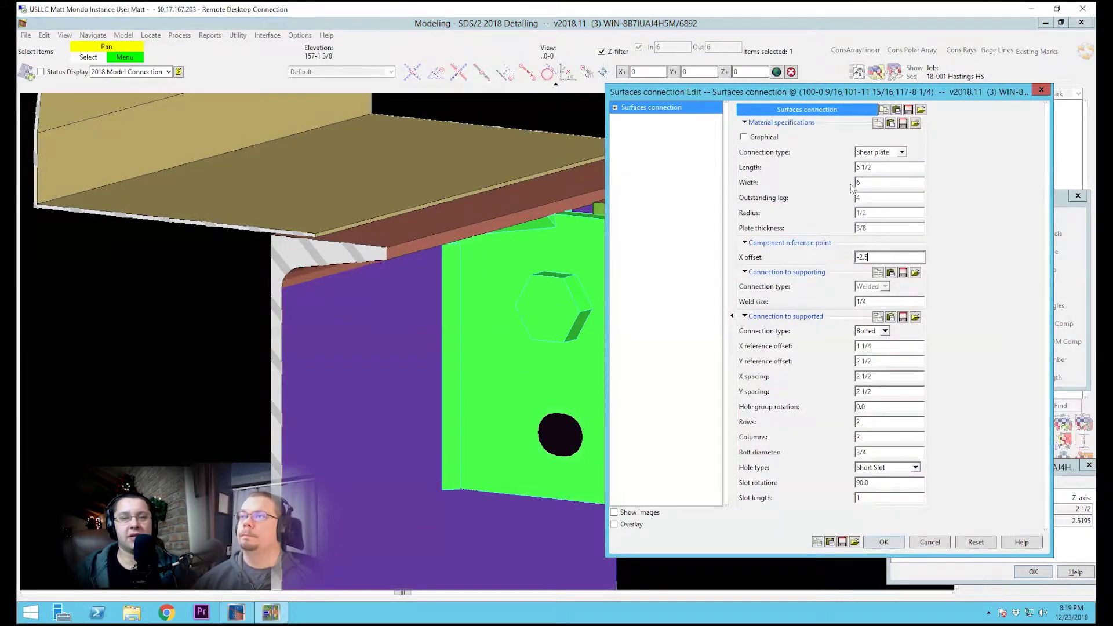
pyautogui.click(879, 171)
pyautogui.write('2')
pyautogui.press('Return')
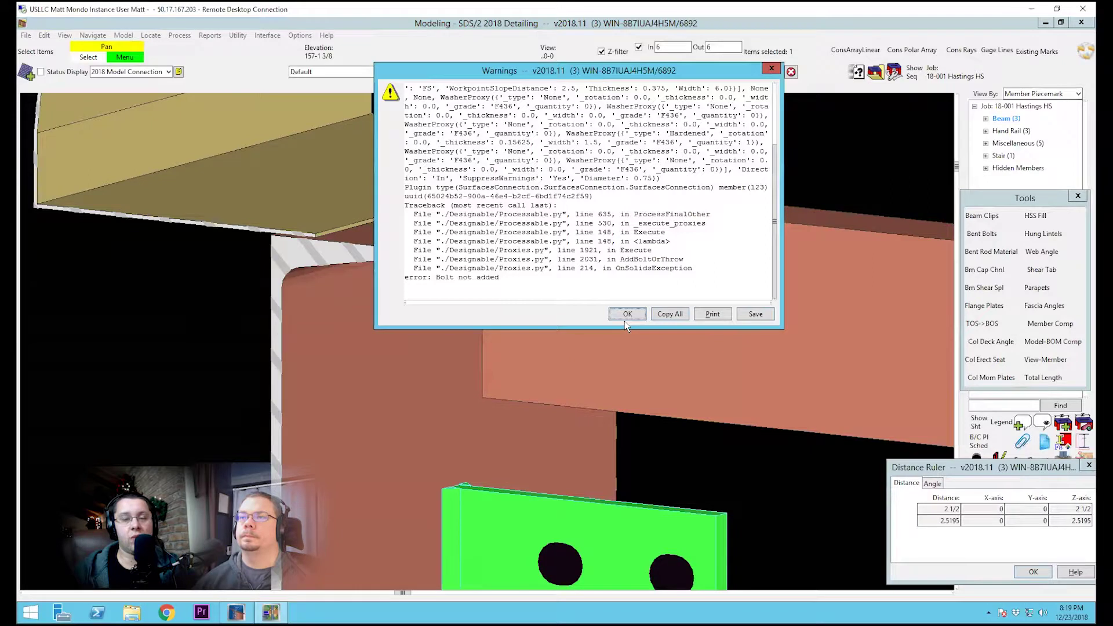
pyautogui.click(628, 313)
pyautogui.click(676, 477)
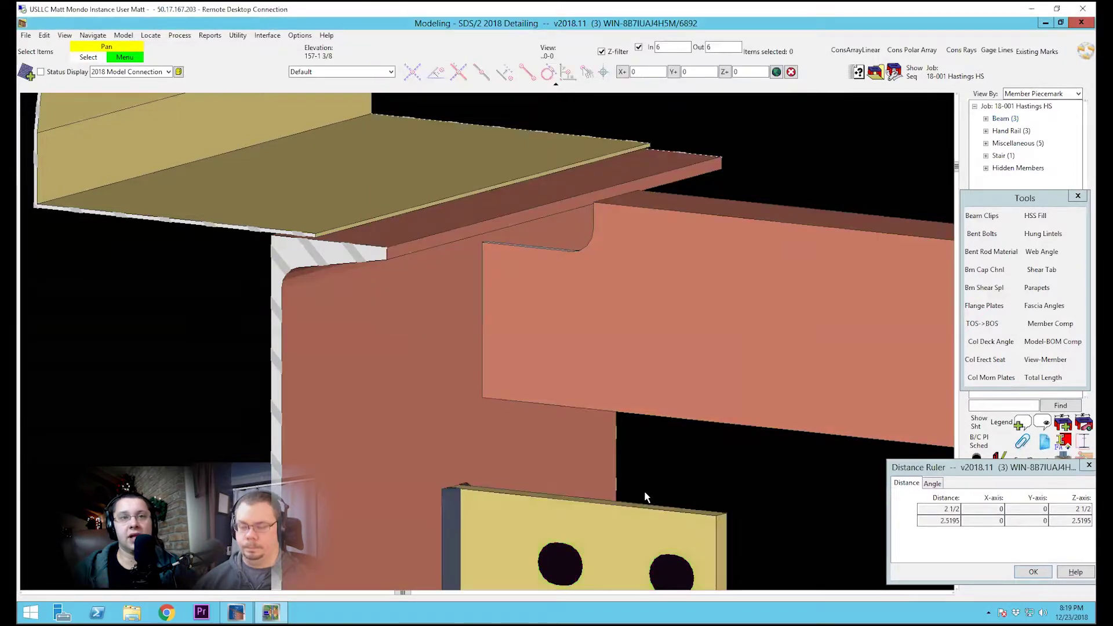
# Measure the vertical distance from the plate's slot nearest the channel to the horizontal construction line through the beam.
pyautogui.doubleClick(562, 530)
pyautogui.scroll(-3, 597, 400)
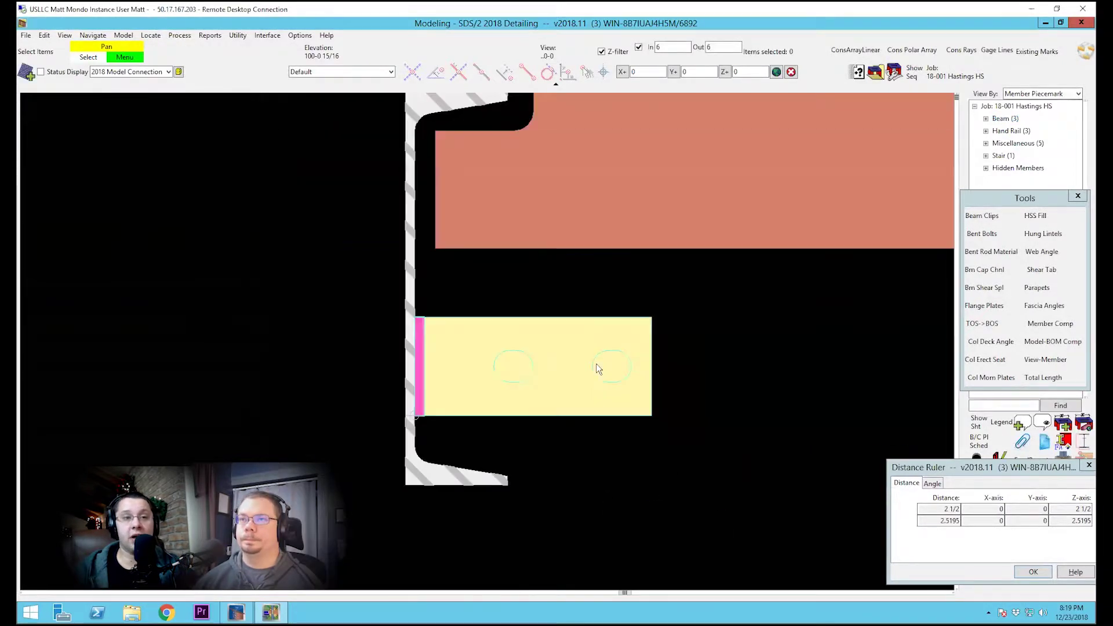
pyautogui.moveTo(625, 295); pyautogui.dragTo(627, 317, button='middle')
pyautogui.click(642, 191)
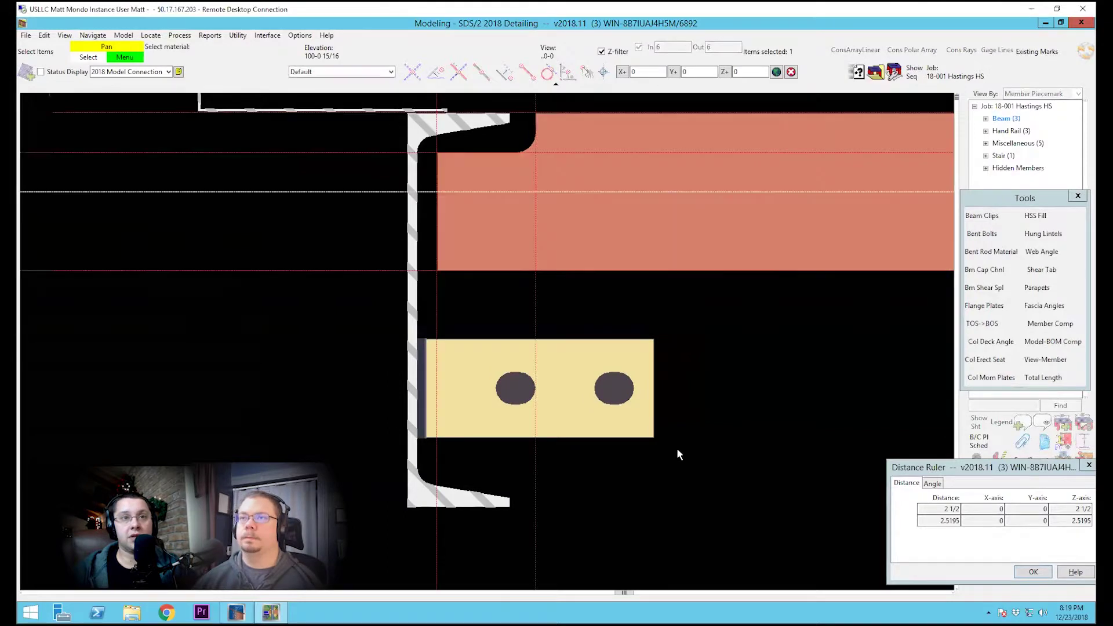
pyautogui.press('r')
pyautogui.click(515, 388)
pyautogui.rightClick(521, 200)
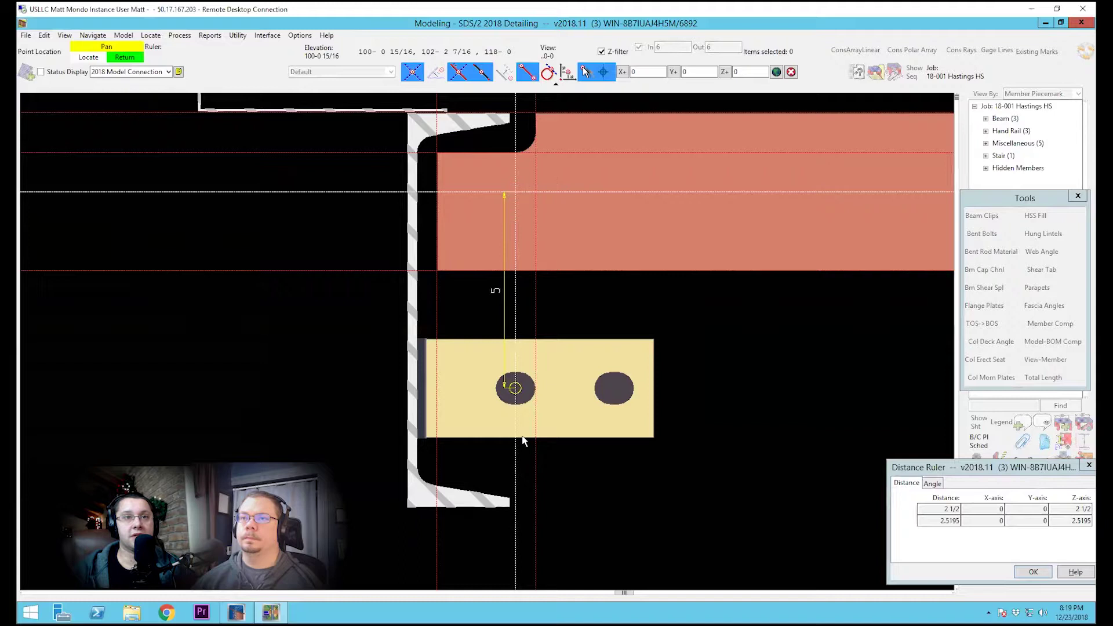
# Set the shear plate's X offset to 5 to bring its holes back onto the beam.
pyautogui.doubleClick(526, 415)
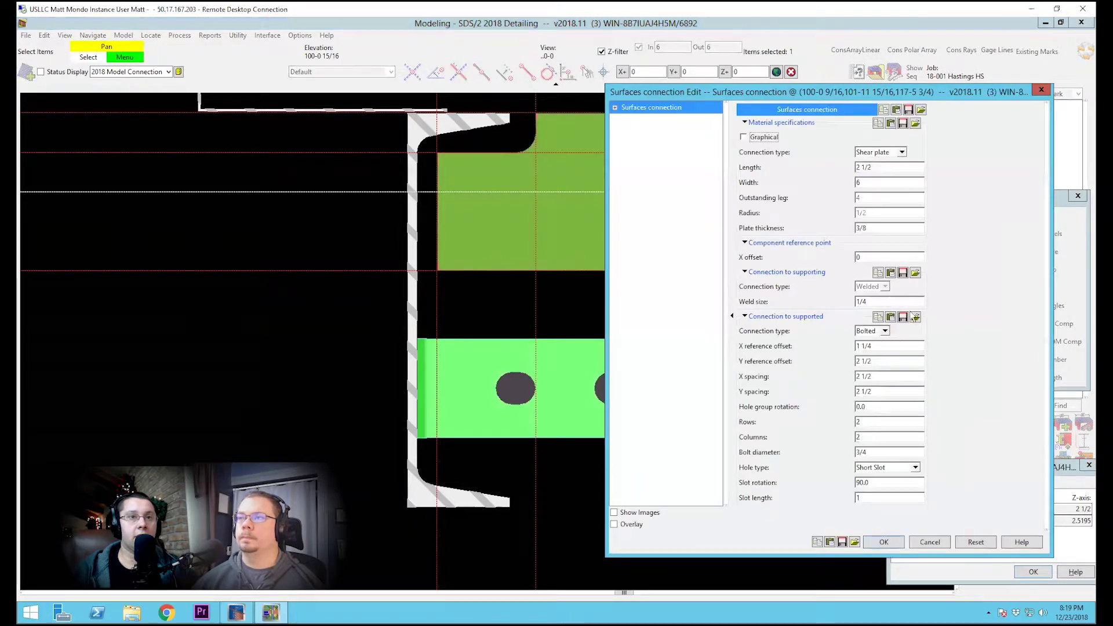
pyautogui.click(907, 258)
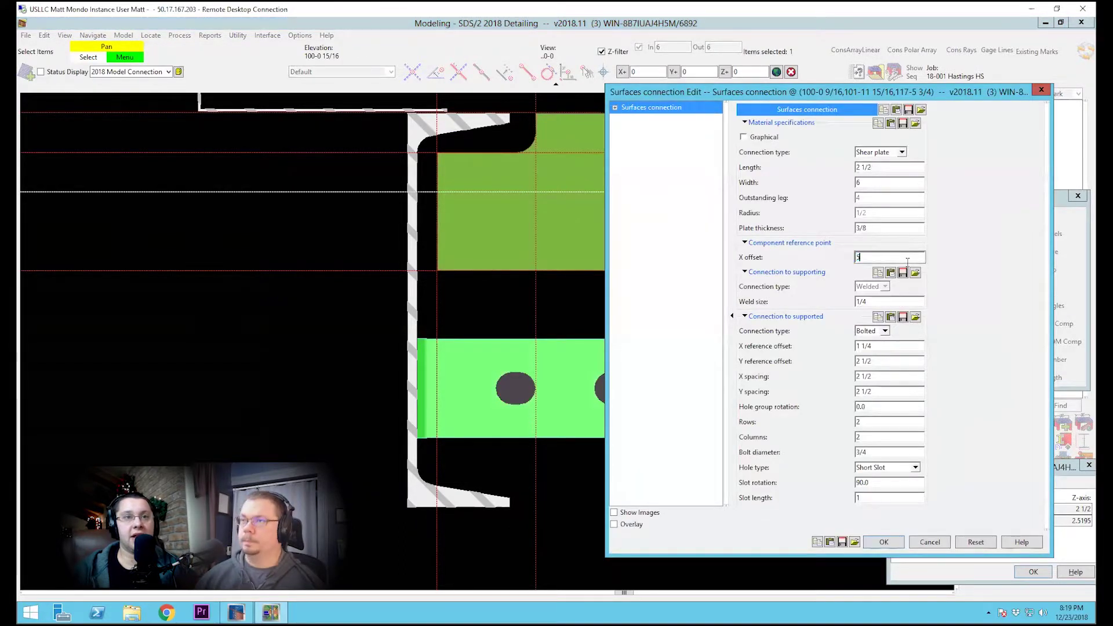
pyautogui.write('5')
pyautogui.press('Return')
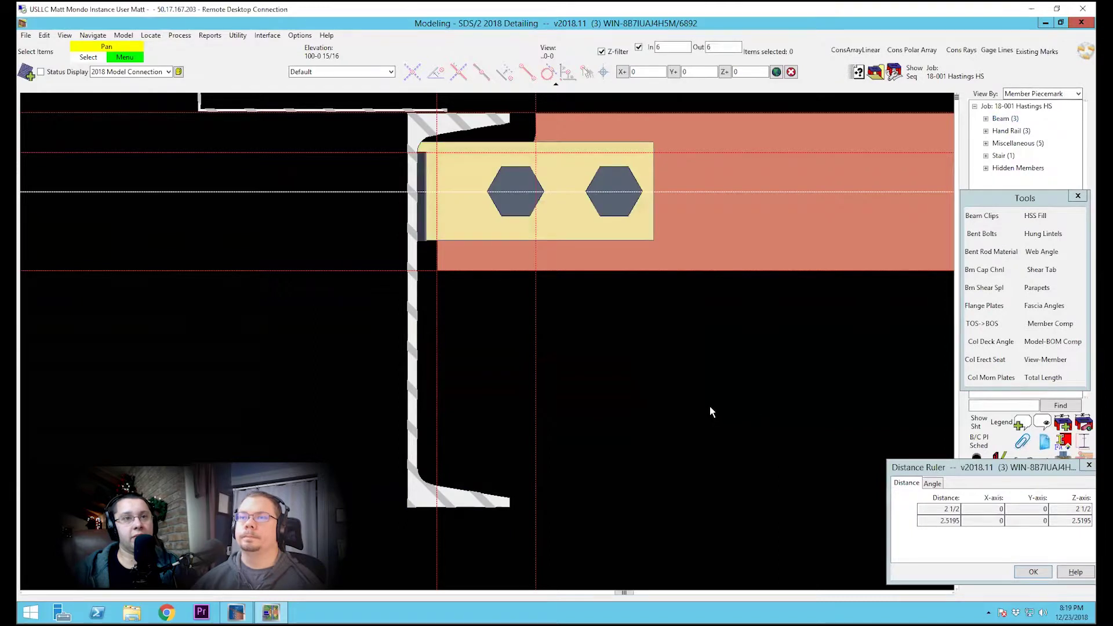
# Set the shear plate's X offset to -1/2 to lower it below the channel's top flange.
pyautogui.scroll(-2, 690, 363)
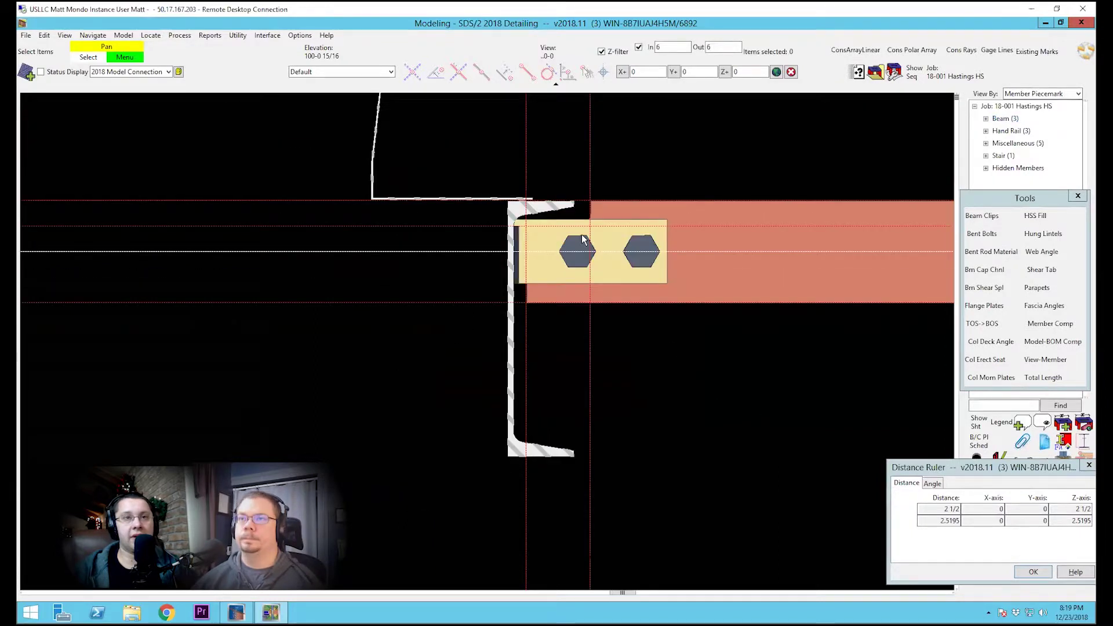
pyautogui.scroll(3, 582, 234)
pyautogui.moveTo(572, 269); pyautogui.dragTo(493, 304, button='middle')
pyautogui.moveTo(600, 230); pyautogui.dragTo(561, 210, button='middle')
pyautogui.doubleClick(571, 211)
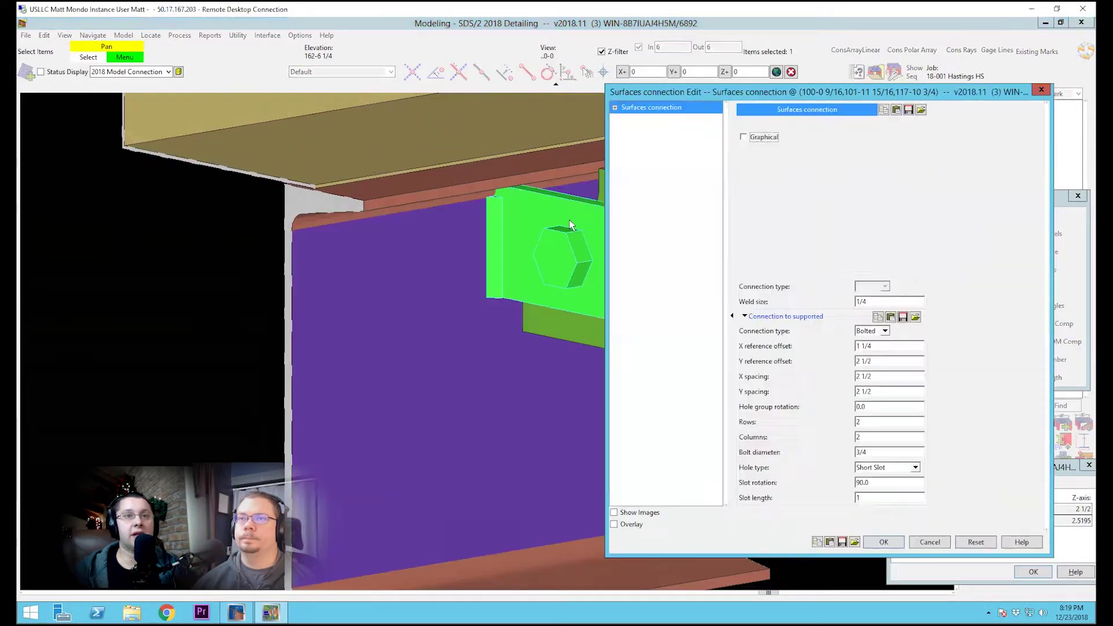
pyautogui.doubleClick(905, 254)
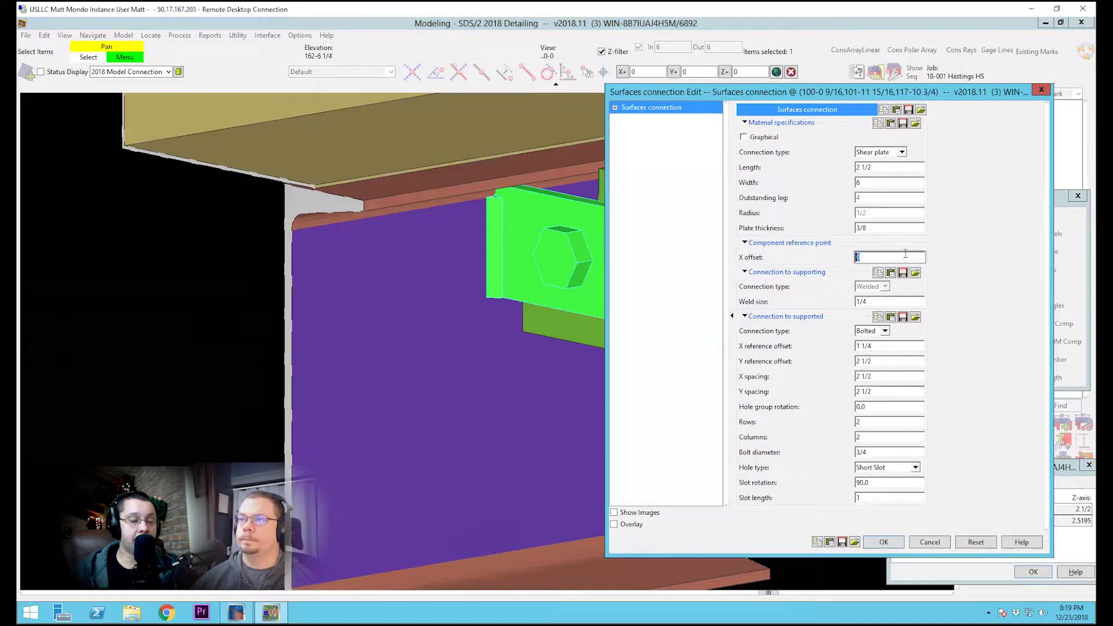
pyautogui.write('-1/2')
pyautogui.press('Return')
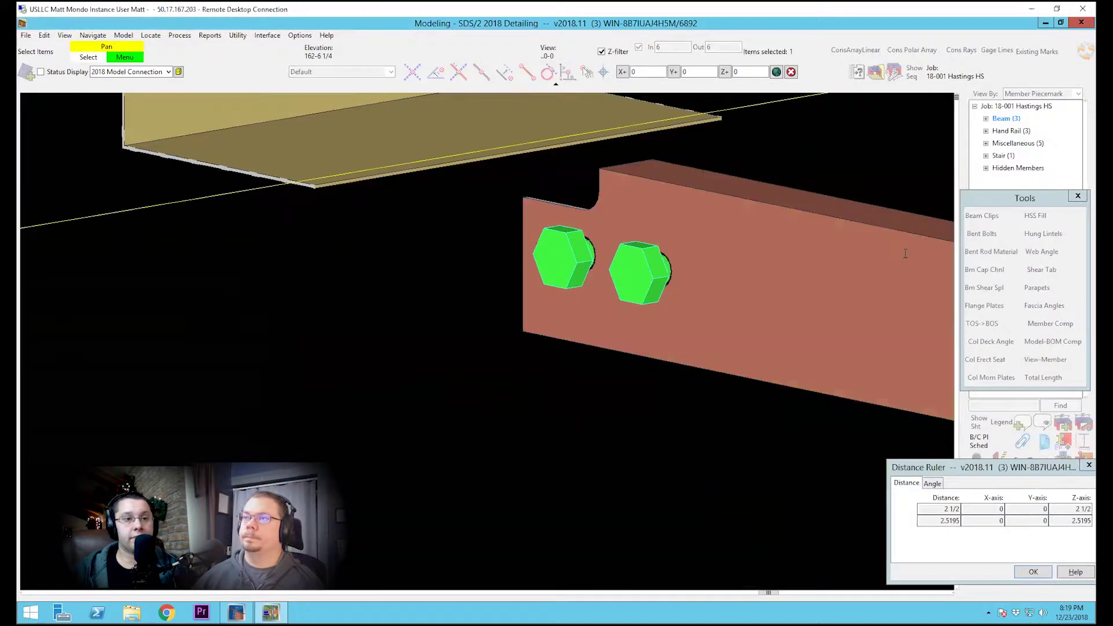
pyautogui.click(808, 419)
# Examine the shear plate's fit against the channel flange, beam cope and bolts from flat and 3D views.
pyautogui.scroll(2, 641, 265)
pyautogui.keyDown('shift'); pyautogui.moveTo(641, 265); pyautogui.dragTo(516, 210, button='middle'); pyautogui.keyUp('shift')
pyautogui.scroll(2, 507, 211)
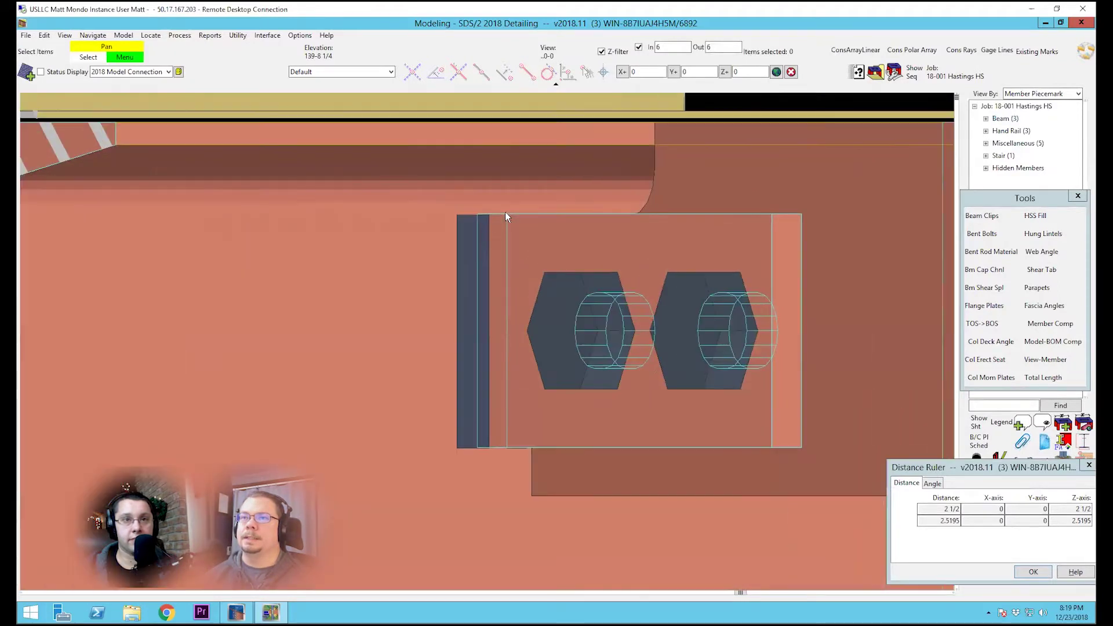
pyautogui.scroll(-2, 513, 231)
pyautogui.keyDown('shift'); pyautogui.moveTo(513, 231); pyautogui.dragTo(548, 228, button='middle'); pyautogui.keyUp('shift')
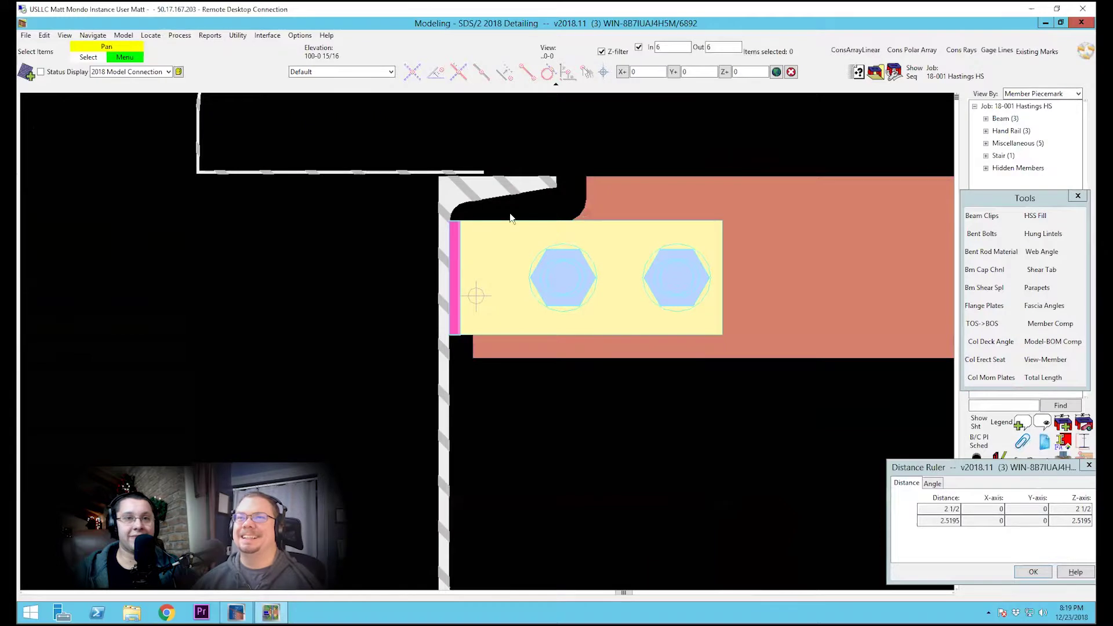
pyautogui.scroll(2, 432, 180)
pyautogui.scroll(-1, 356, 317)
pyautogui.scroll(-1, 440, 288)
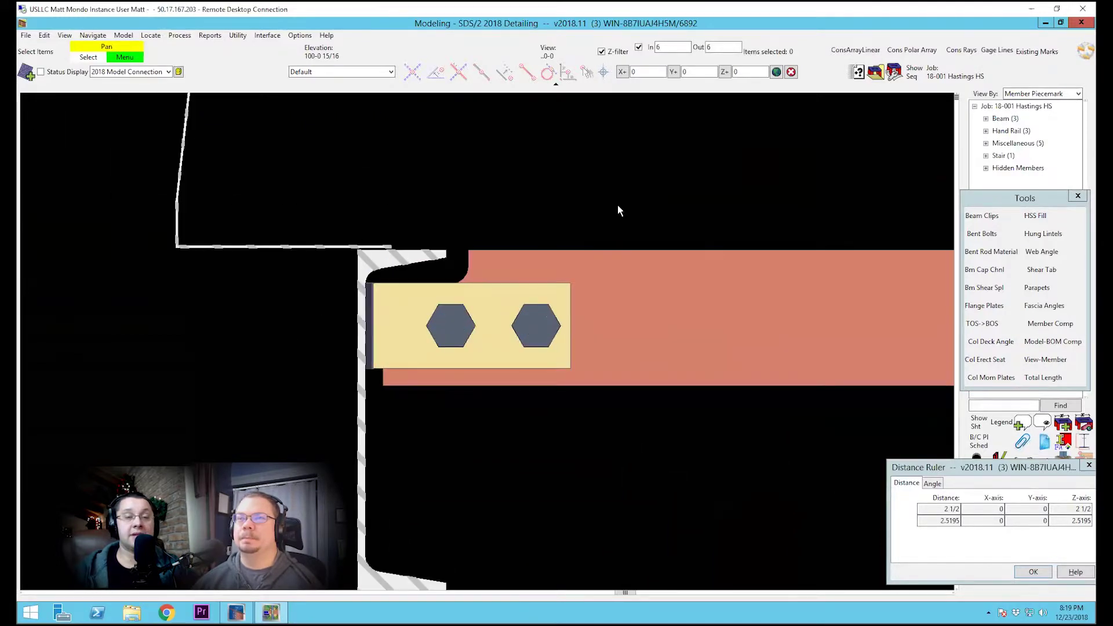
pyautogui.scroll(1, 423, 302)
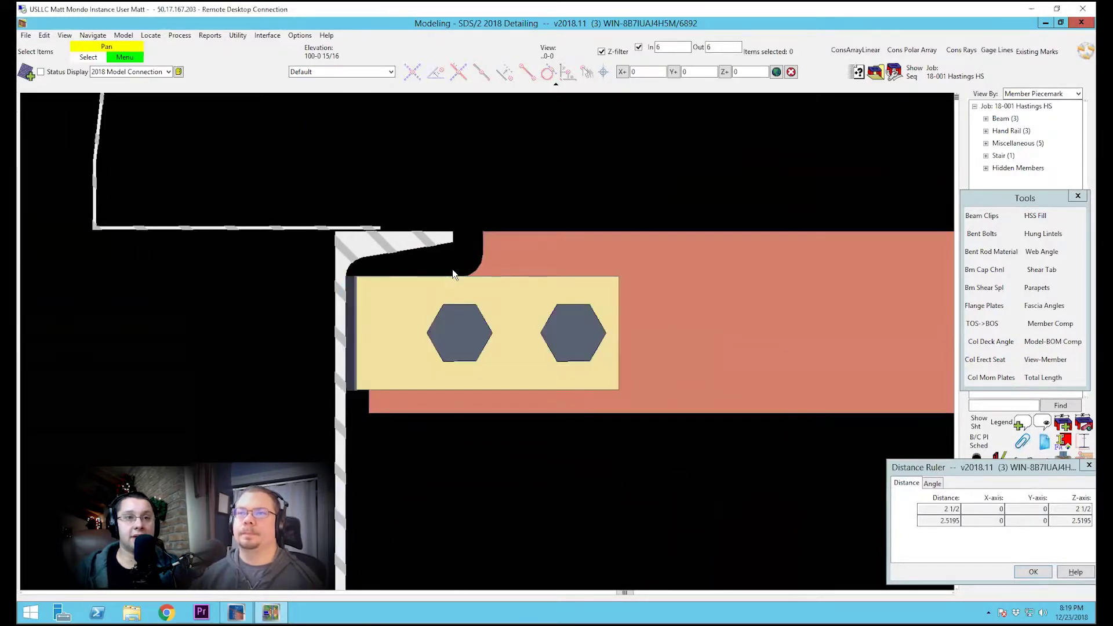
pyautogui.scroll(2, 501, 317)
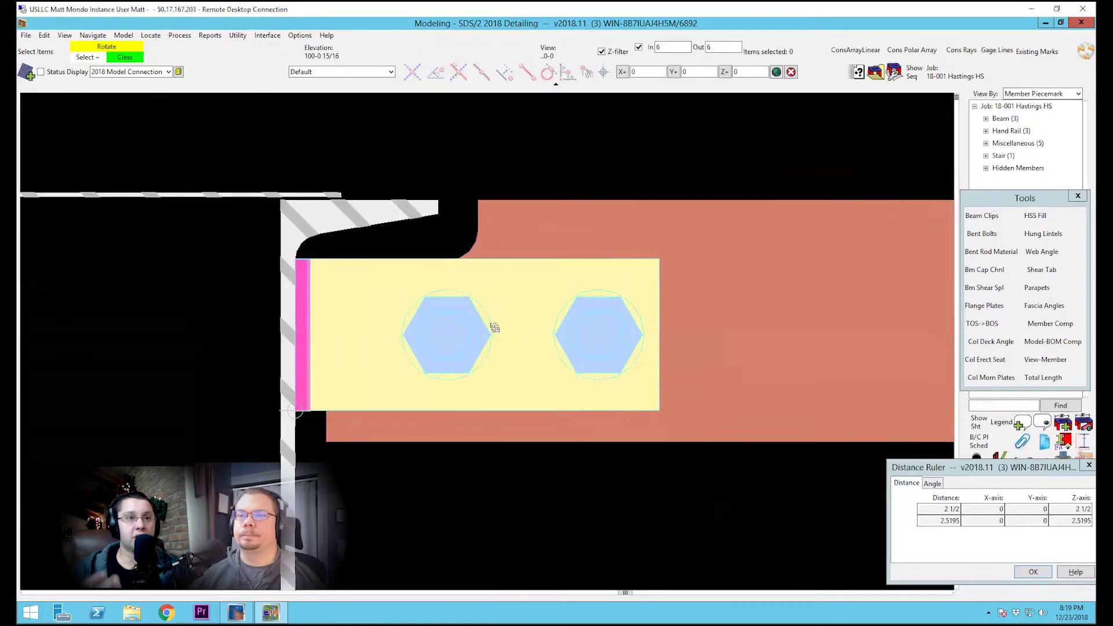
pyautogui.keyDown('shift'); pyautogui.moveTo(492, 323); pyautogui.dragTo(430, 342, button='middle'); pyautogui.keyUp('shift')
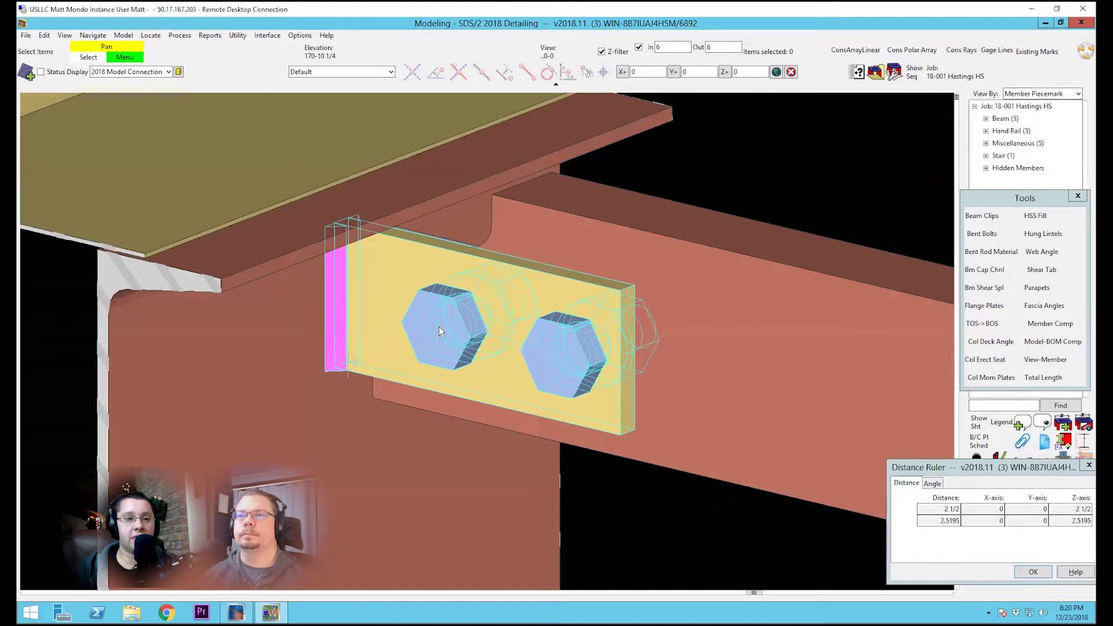
pyautogui.scroll(-2, 449, 319)
pyautogui.keyDown('shift'); pyautogui.moveTo(458, 312); pyautogui.dragTo(440, 298, button='middle'); pyautogui.keyUp('shift')
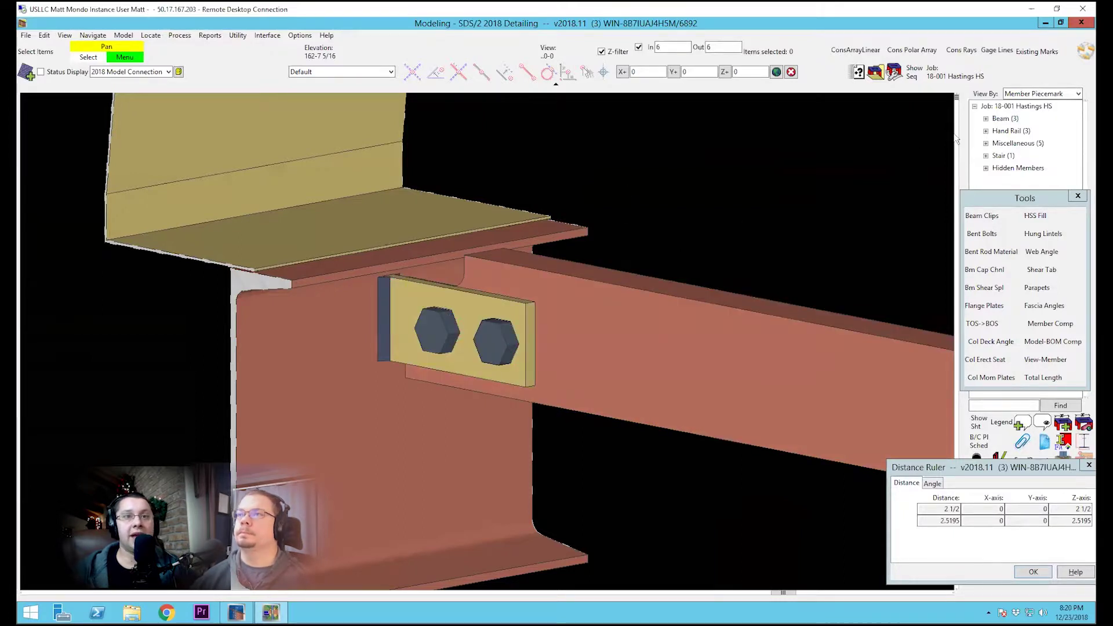
# Leave the current model and switch to the 16-013 Blair Academy job.
pyautogui.click(1077, 24)
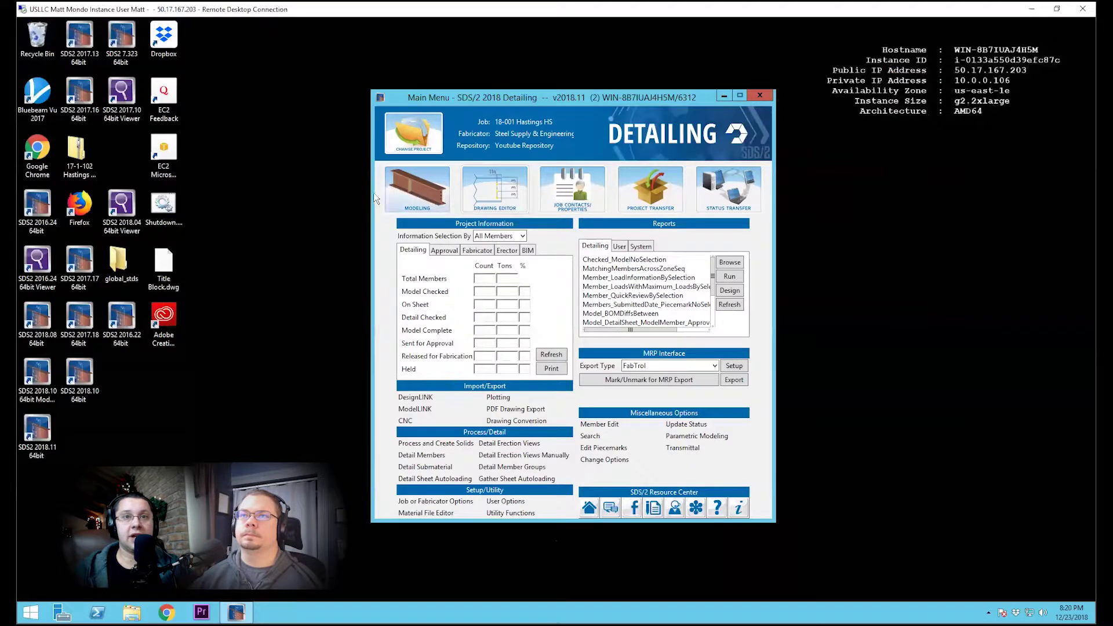
pyautogui.click(402, 140)
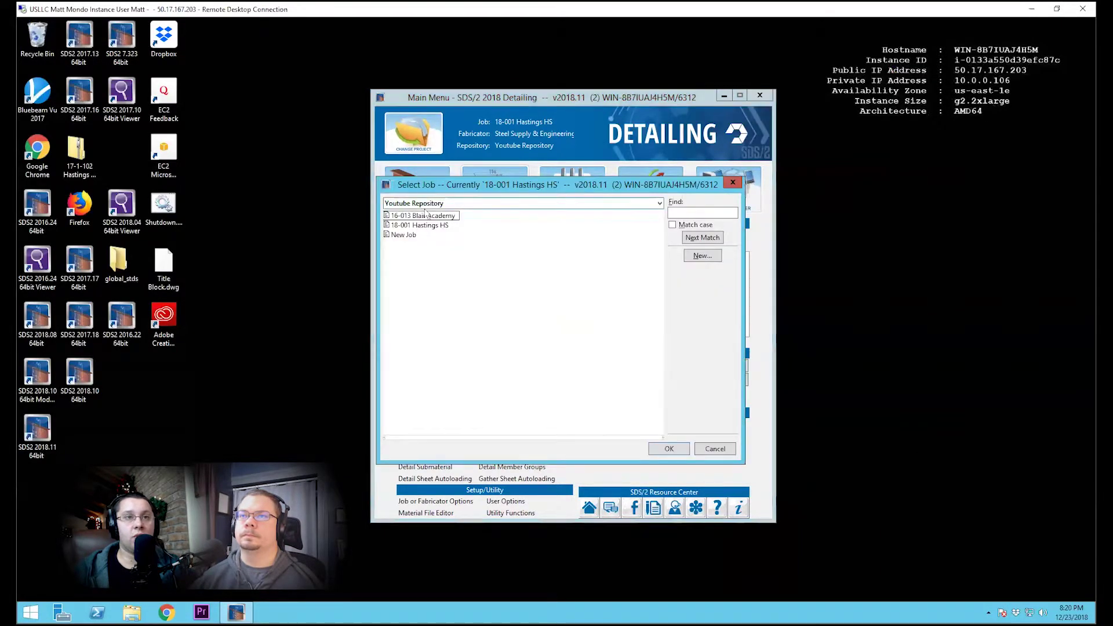
pyautogui.doubleClick(420, 215)
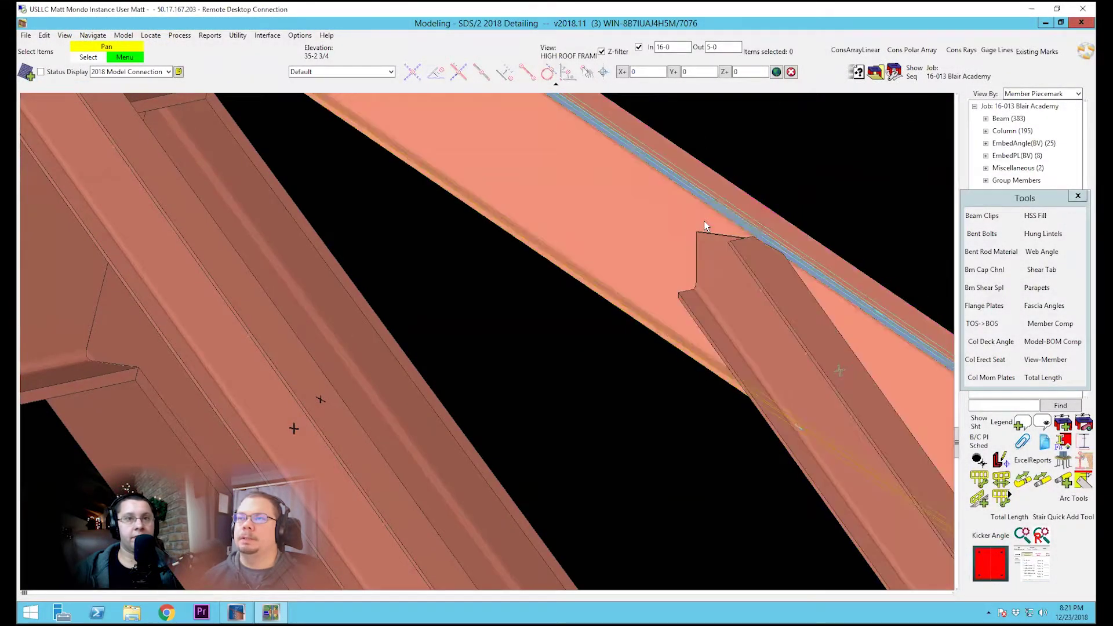
# Add a Surfaces connection to the sloped roof beam, joining its web to the incoming coped beam's web at a point on the connection axis.
pyautogui.keyDown('shift'); pyautogui.moveTo(760, 280); pyautogui.dragTo(720, 345, button='middle'); pyautogui.keyUp('shift')
pyautogui.scroll(3, 688, 340)
pyautogui.click(648, 299)
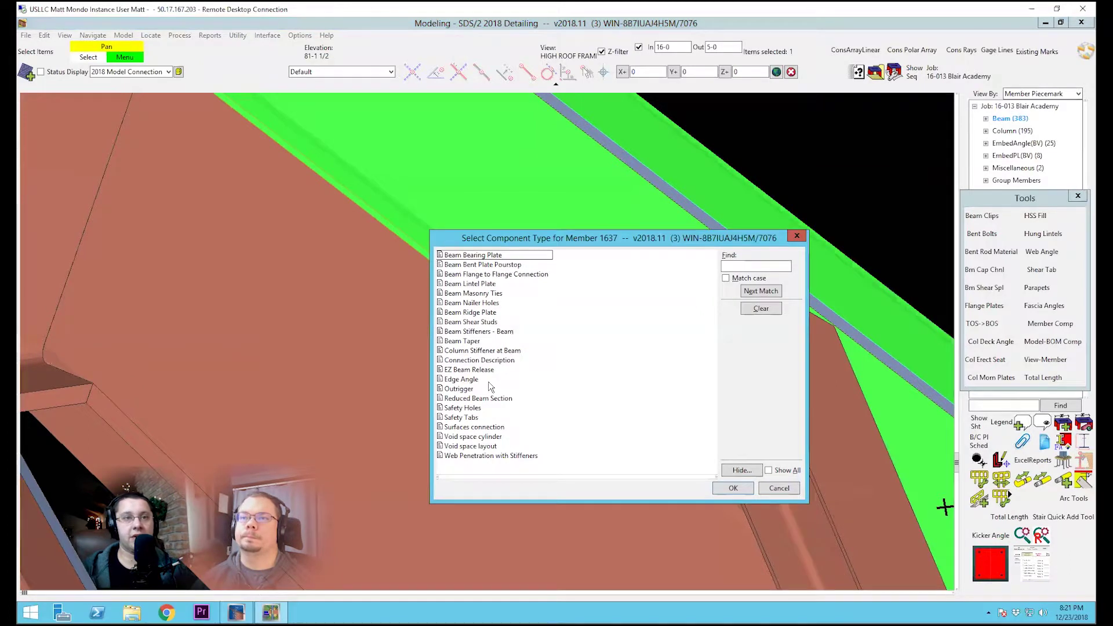
pyautogui.doubleClick(474, 427)
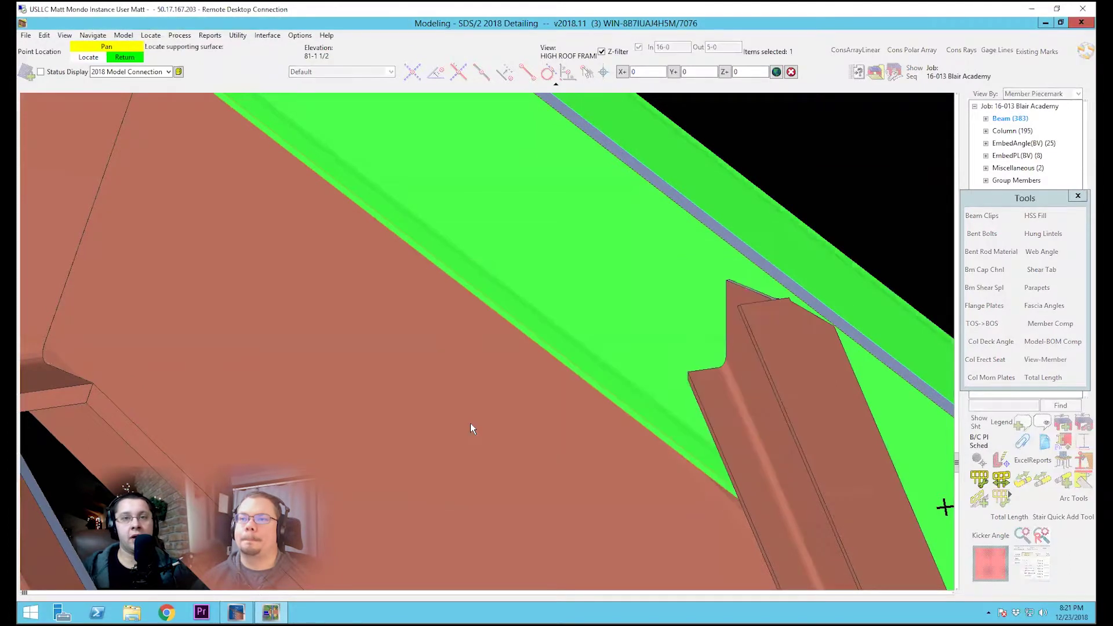
pyautogui.click(741, 365)
pyautogui.click(742, 362)
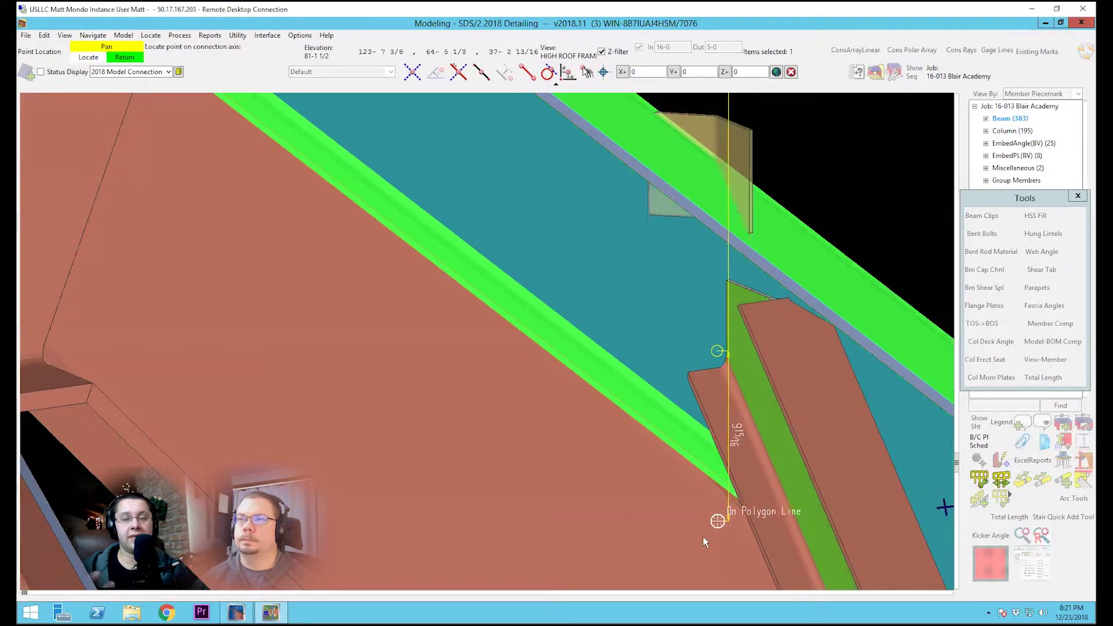
pyautogui.scroll(-2, 659, 272)
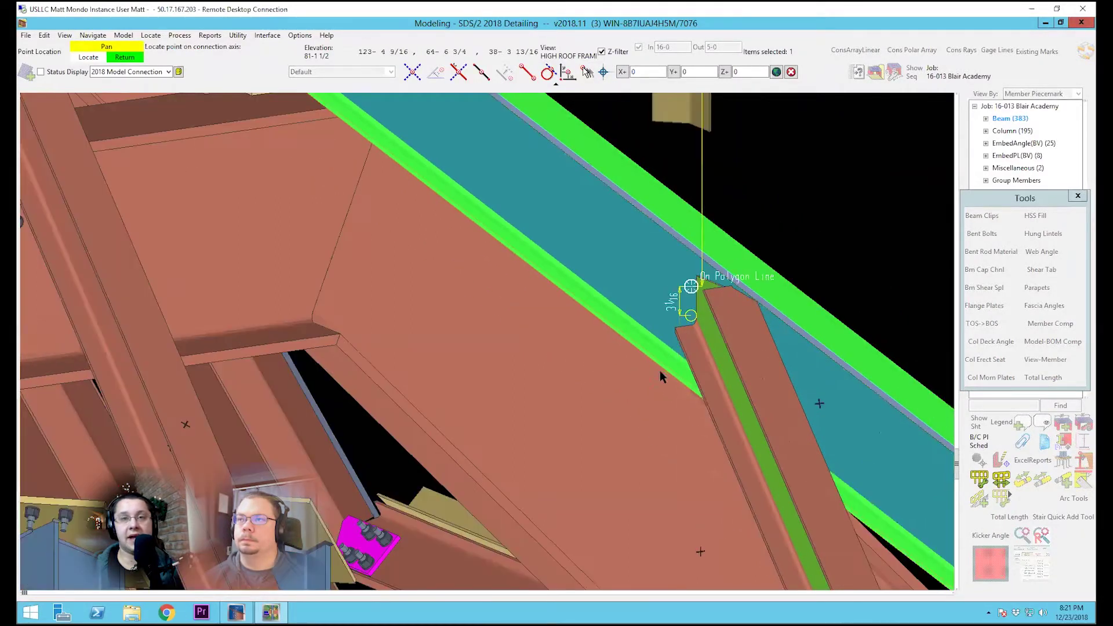
pyautogui.click(651, 506)
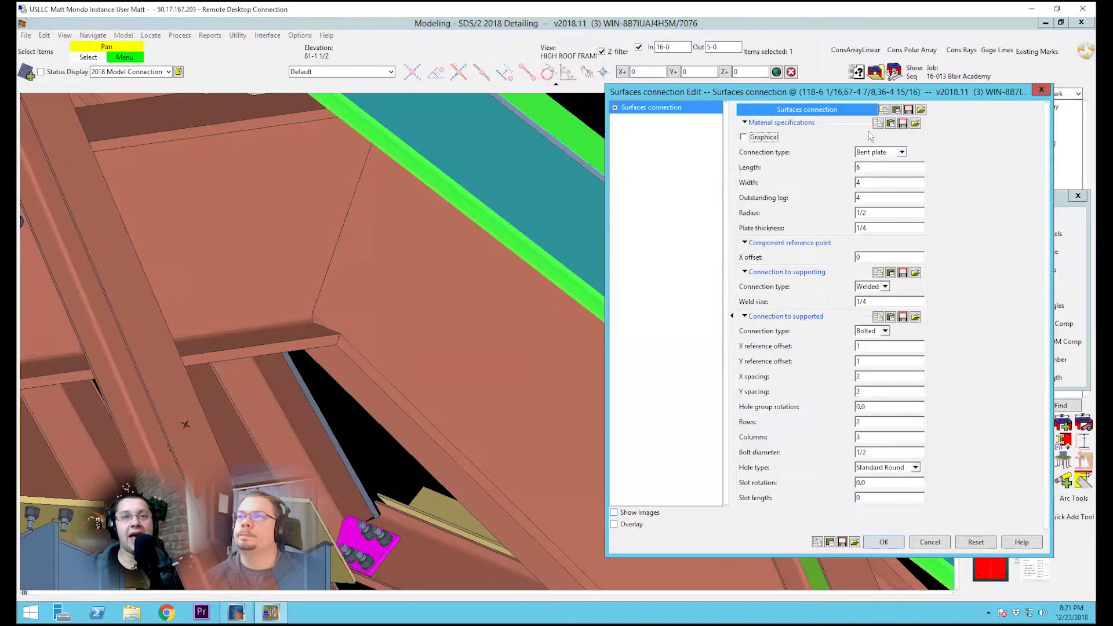
# Make the connection a shear plate with length 5 1/2, width 6 and plate thickness 3/8.
pyautogui.click(881, 152)
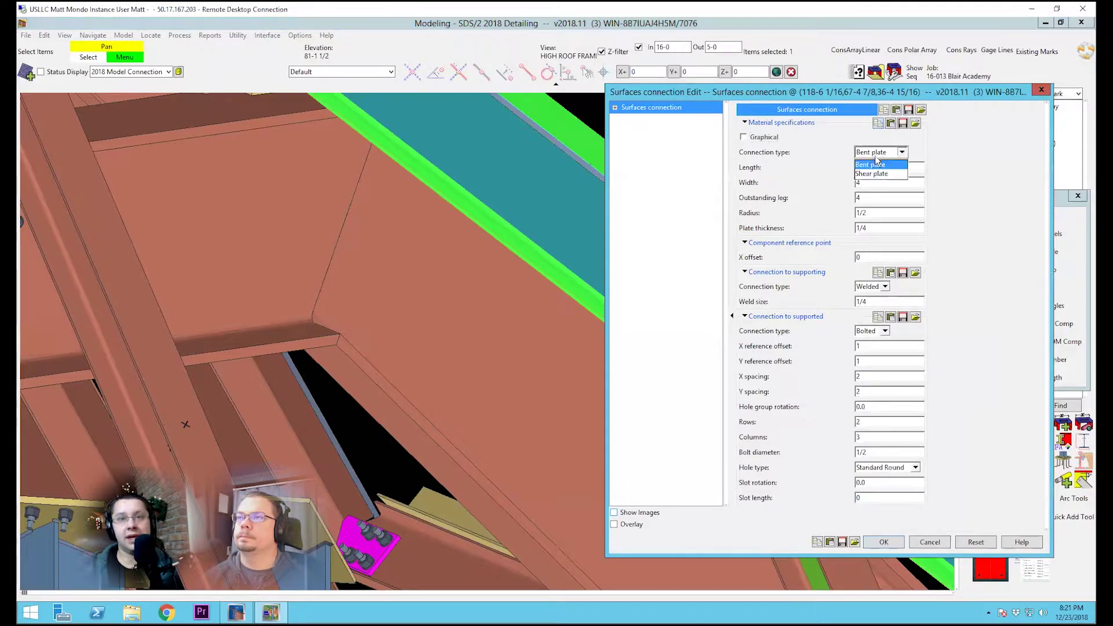
pyautogui.click(867, 172)
pyautogui.doubleClick(881, 168)
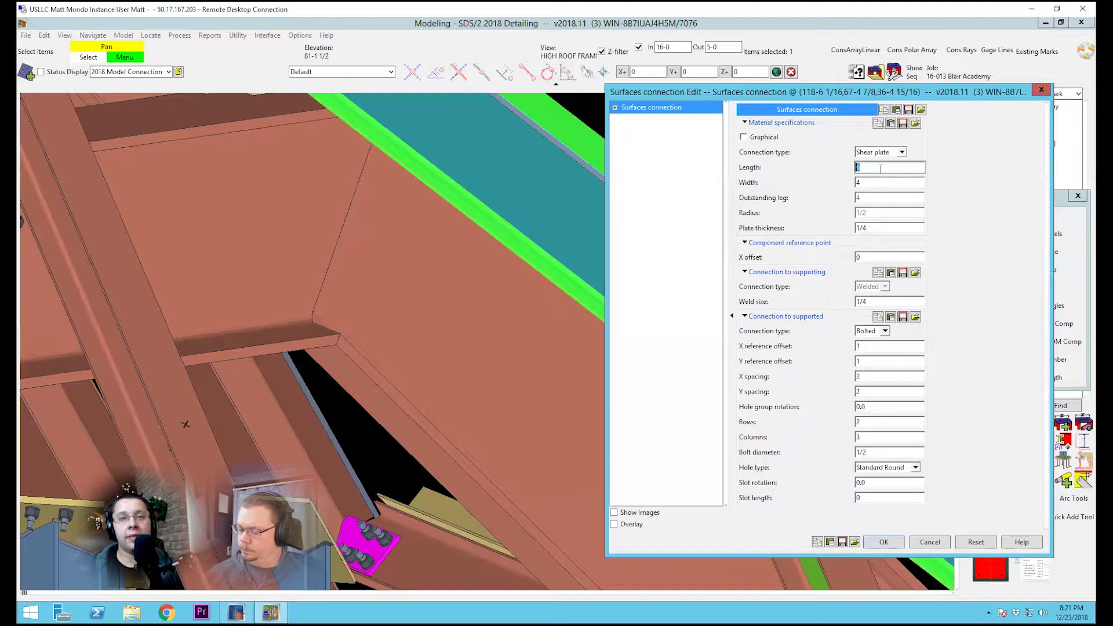
pyautogui.write('5 1/2')
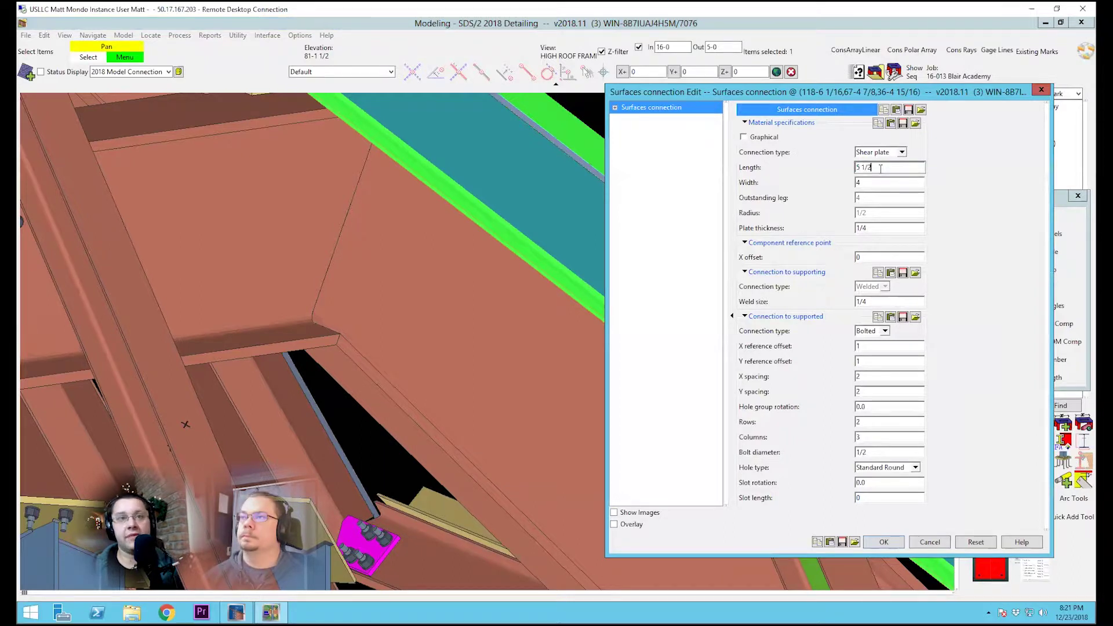
pyautogui.press('Tab')
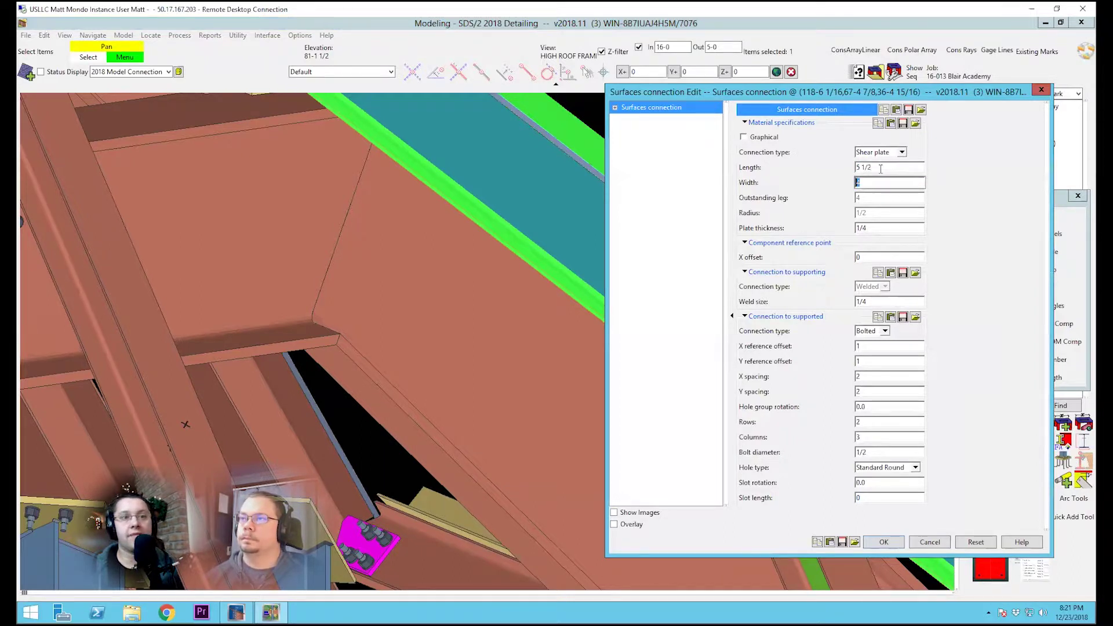
pyautogui.write('6')
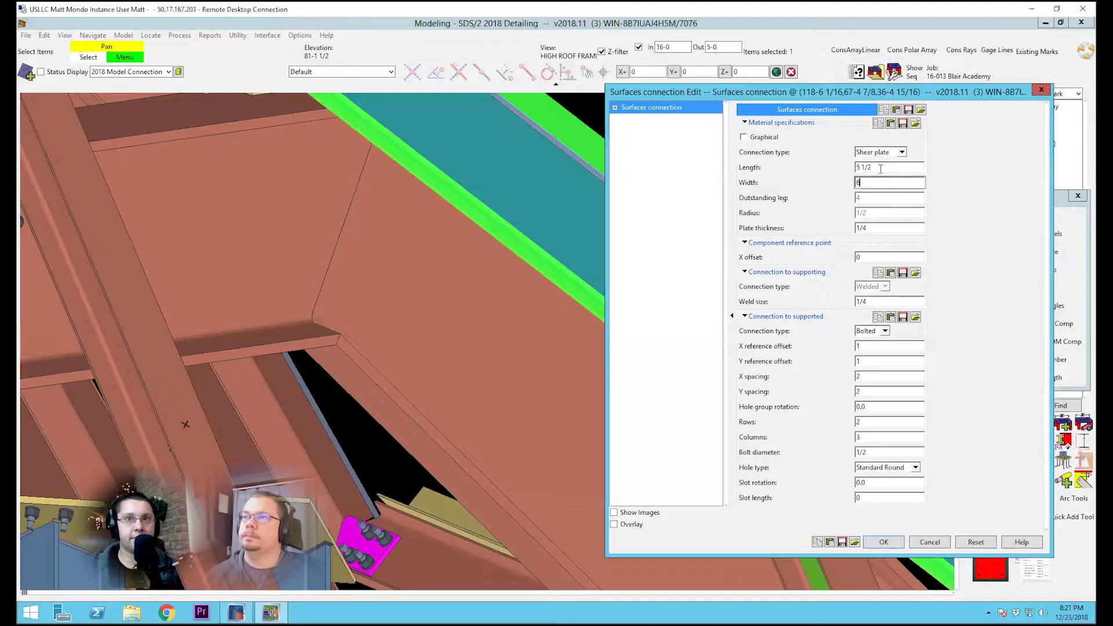
pyautogui.press('Tab')
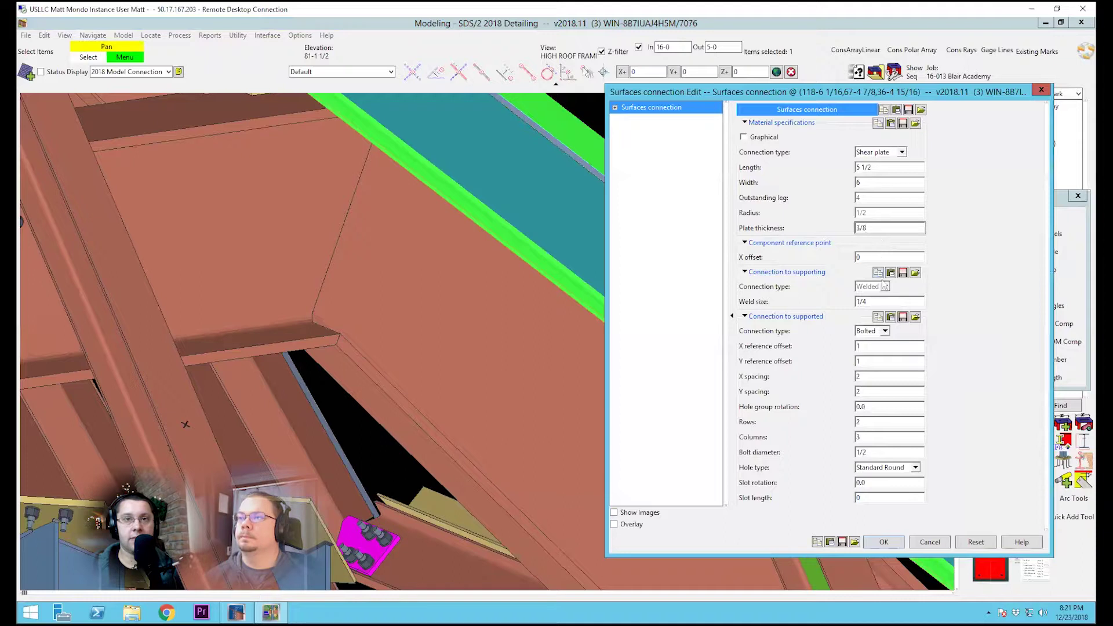
# Set the supported-side bolt group's X spacing to 3 and Y reference offset to 2 3/4.
pyautogui.click(878, 346)
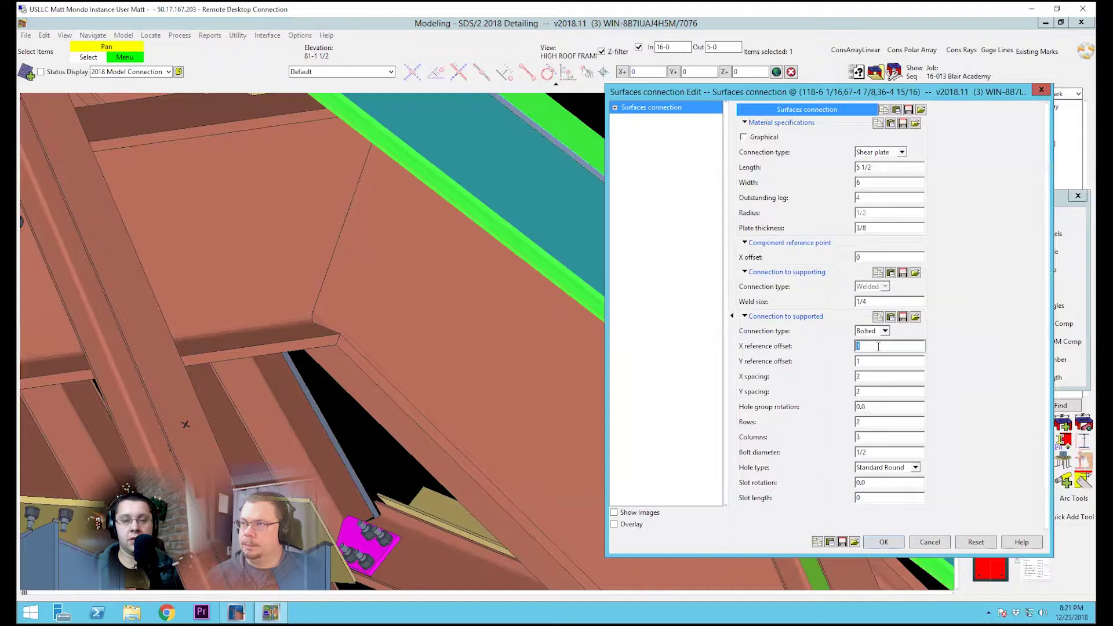
pyautogui.press('Tab')
pyautogui.press('Tab')
pyautogui.write('3')
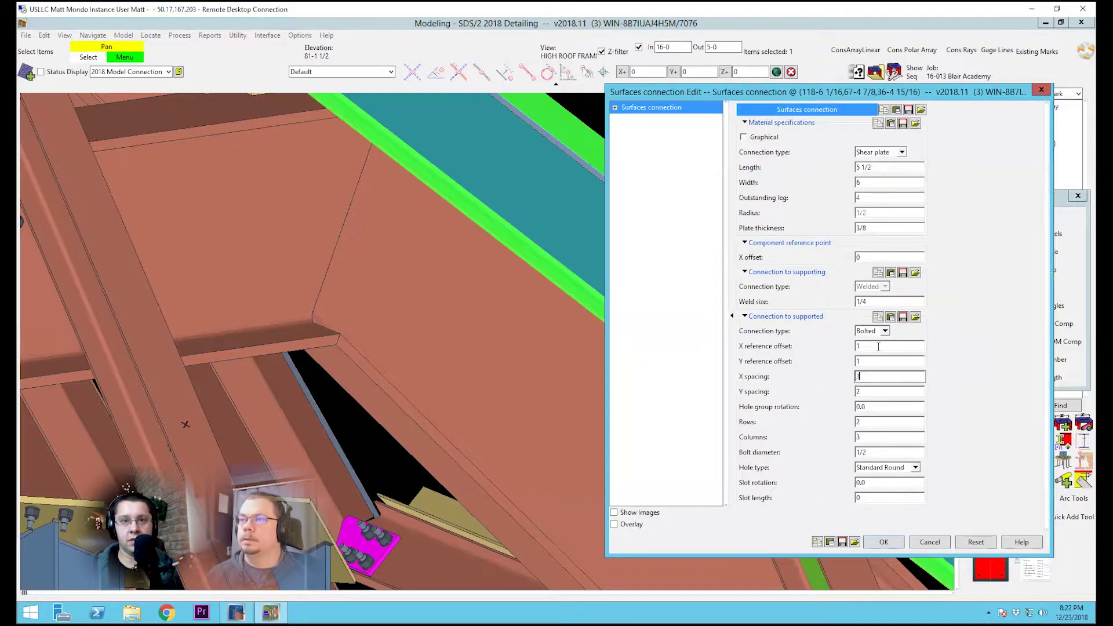
pyautogui.press('Tab')
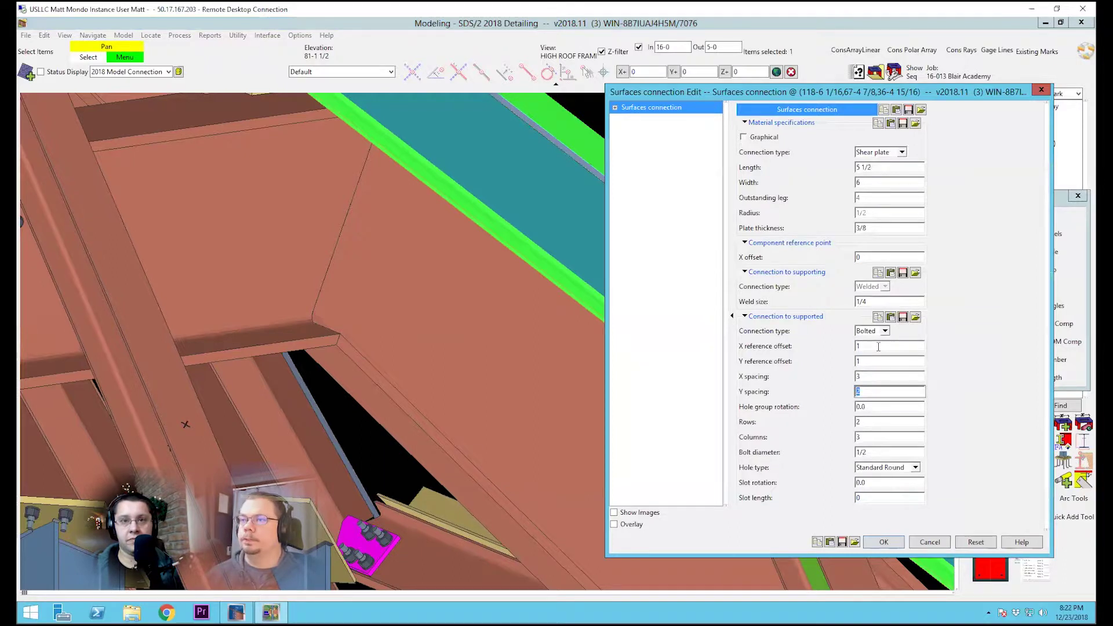
pyautogui.click(878, 361)
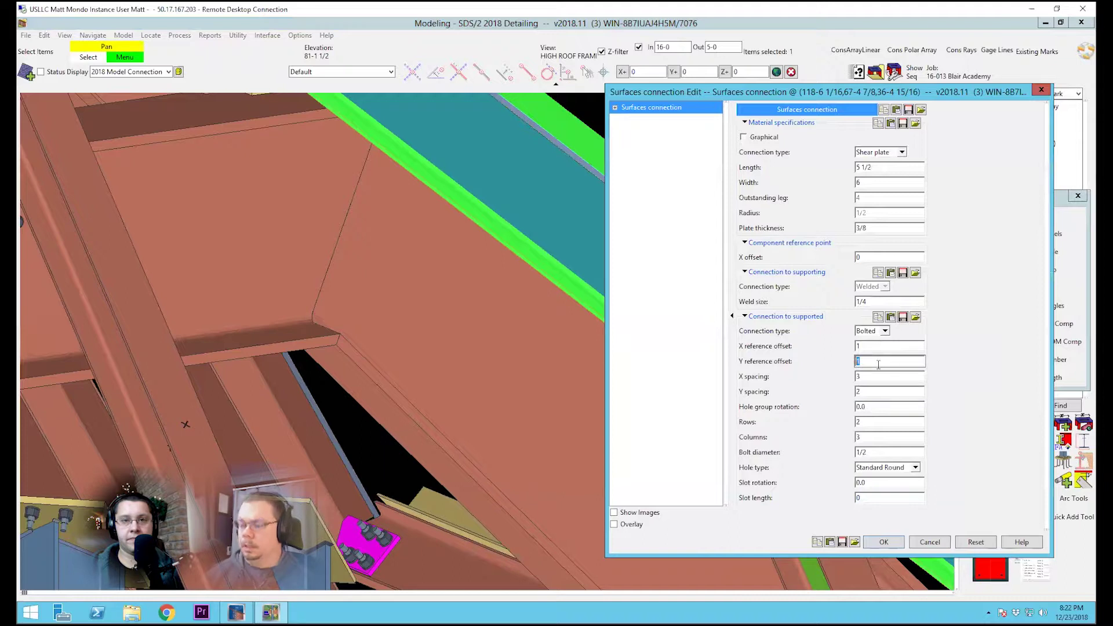
pyautogui.write('2 3/4')
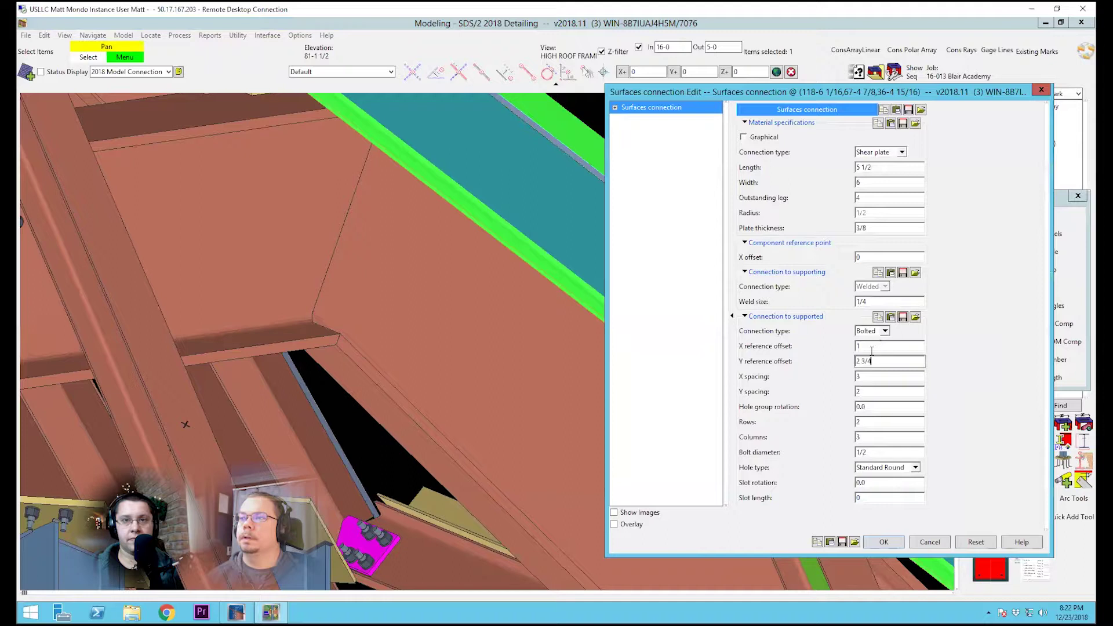
pyautogui.doubleClick(878, 347)
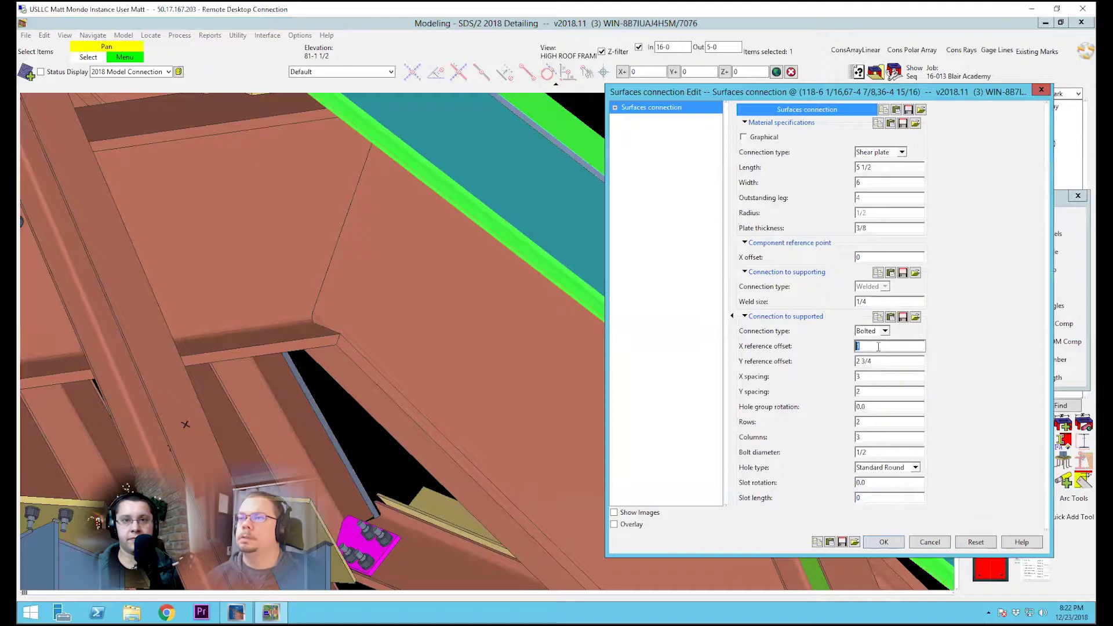
# Set the holes to Short Slot with 90 slot rotation, using 3/4 bolts in 1 row and 2 columns.
pyautogui.doubleClick(888, 483)
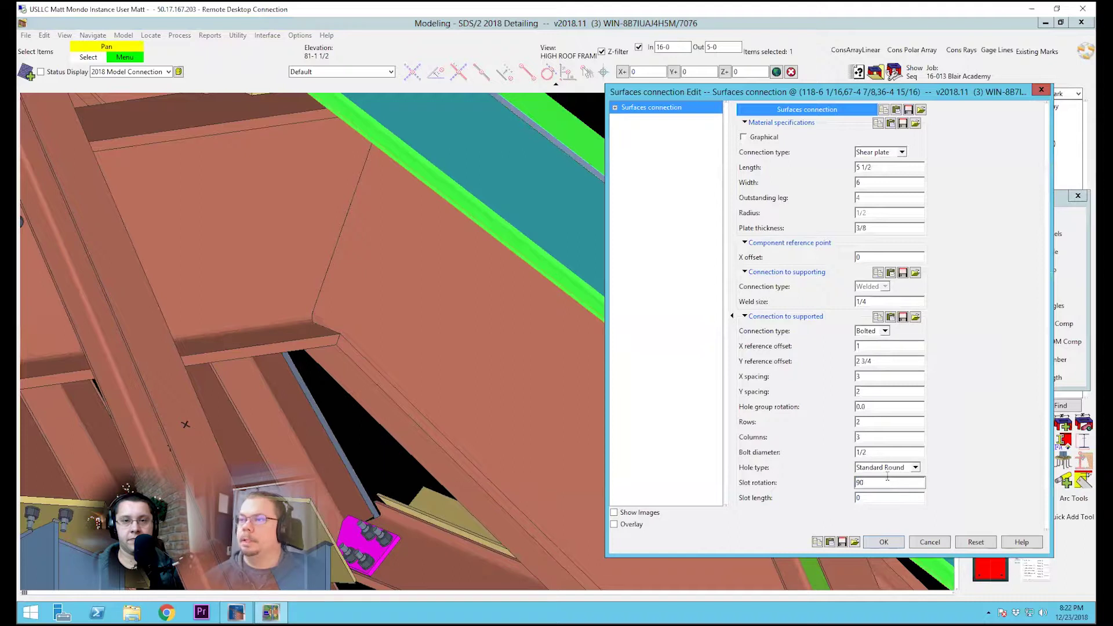
pyautogui.click(882, 469)
pyautogui.click(878, 490)
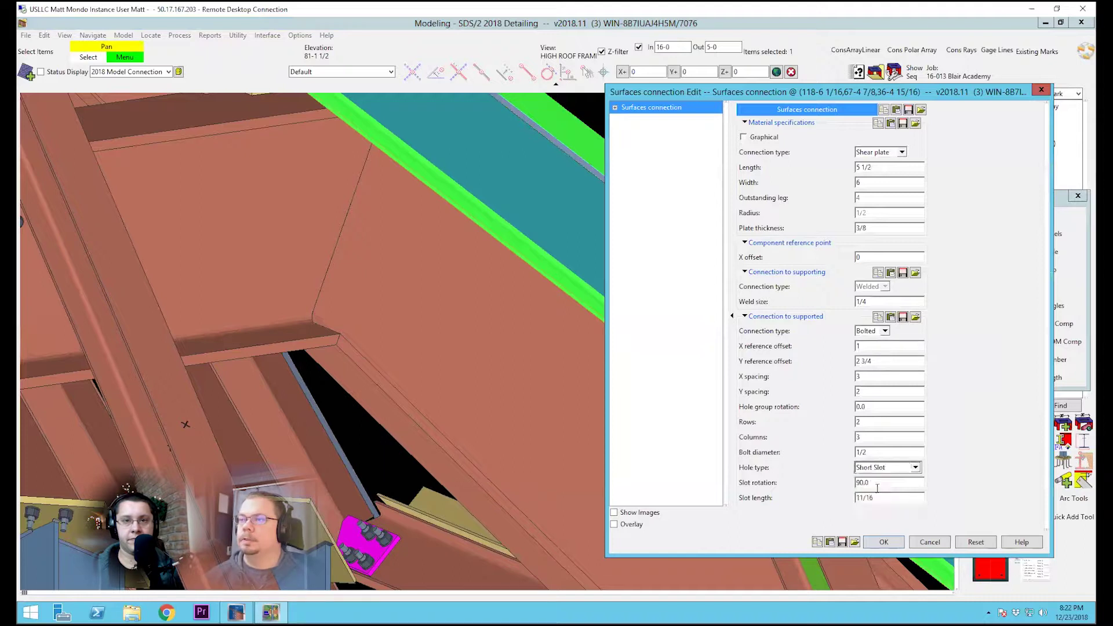
pyautogui.doubleClick(884, 452)
pyautogui.write('3/4')
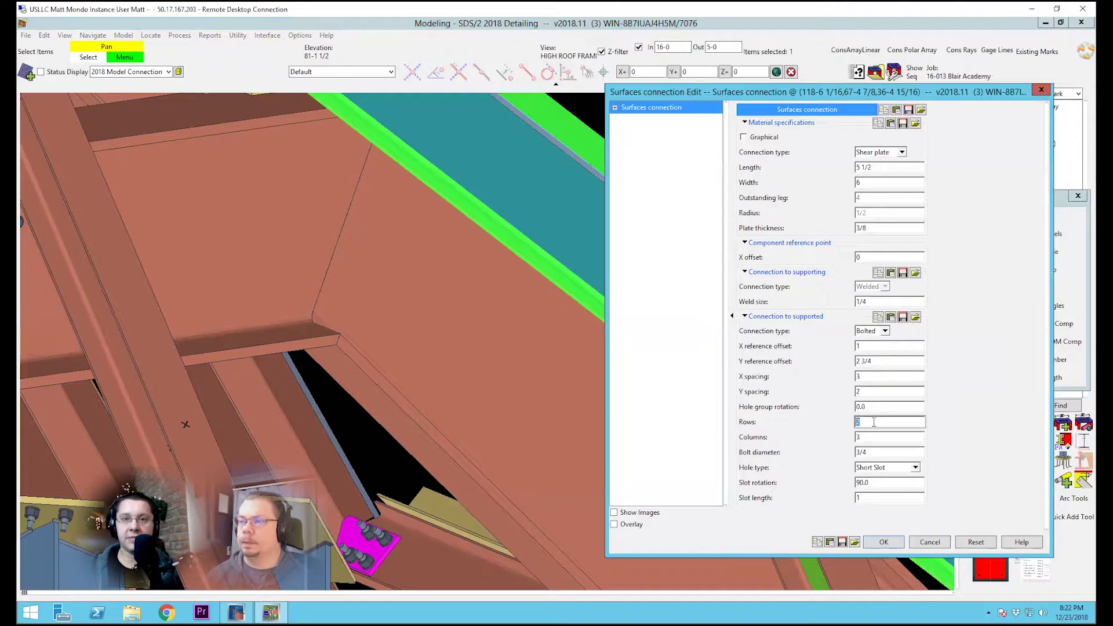
pyautogui.press('Tab')
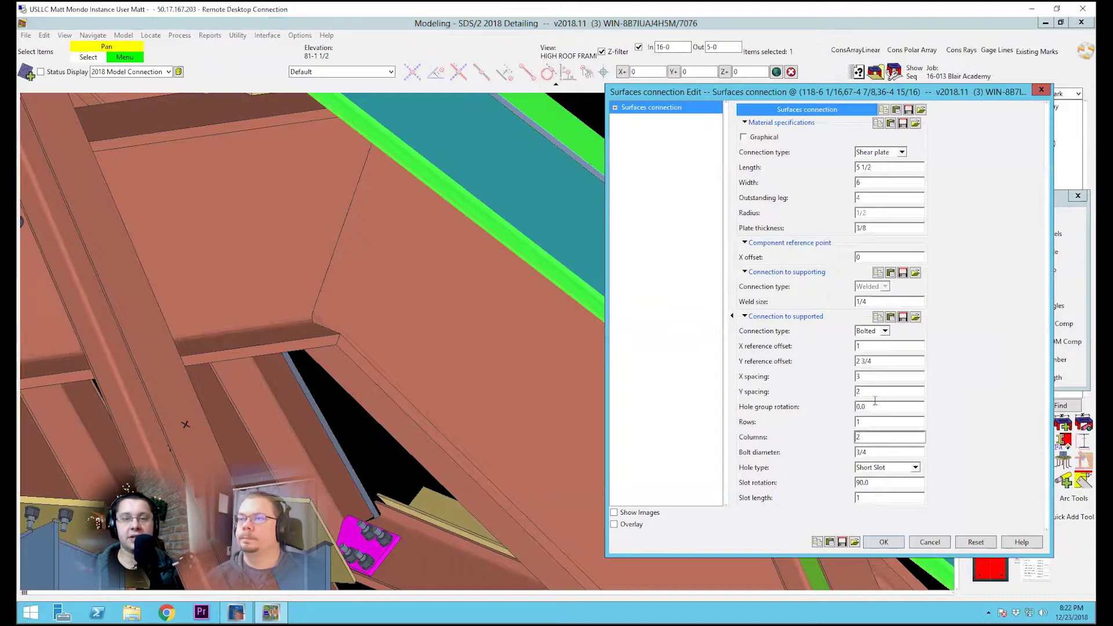
# Set the bolt group's X reference offset to 1 1/4 and create the shear plate connection.
pyautogui.click(886, 347)
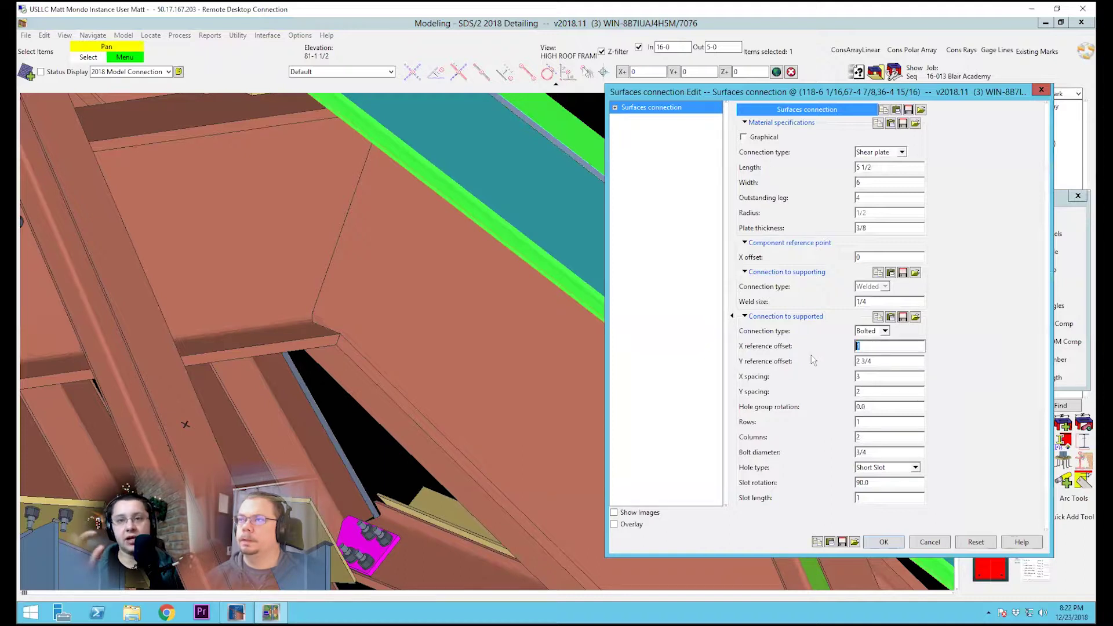
pyautogui.write('1 1/4')
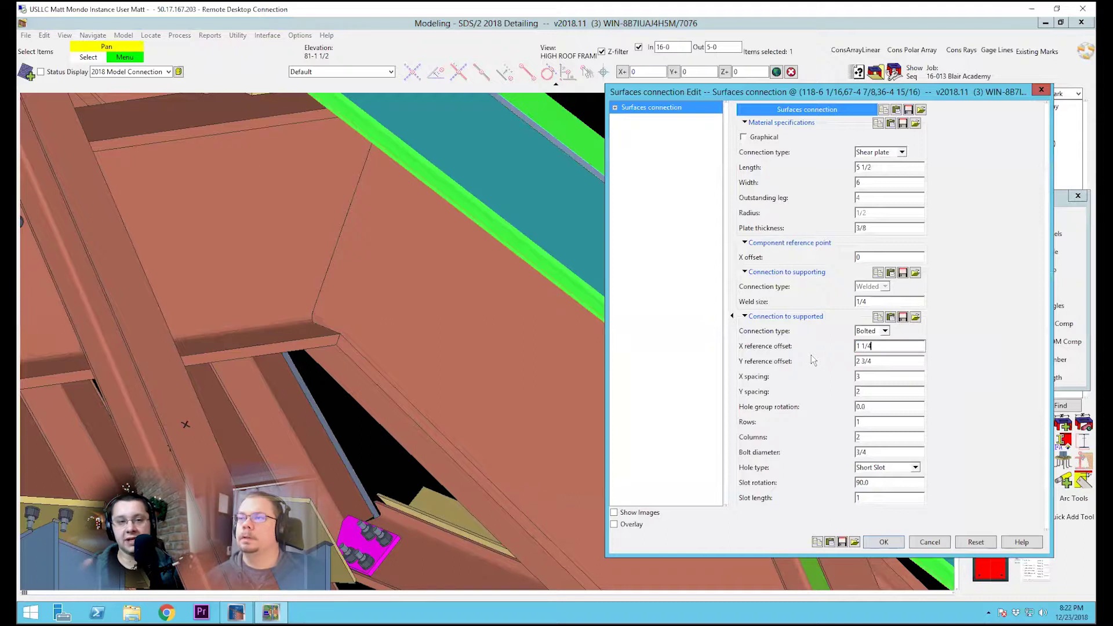
pyautogui.press('Tab')
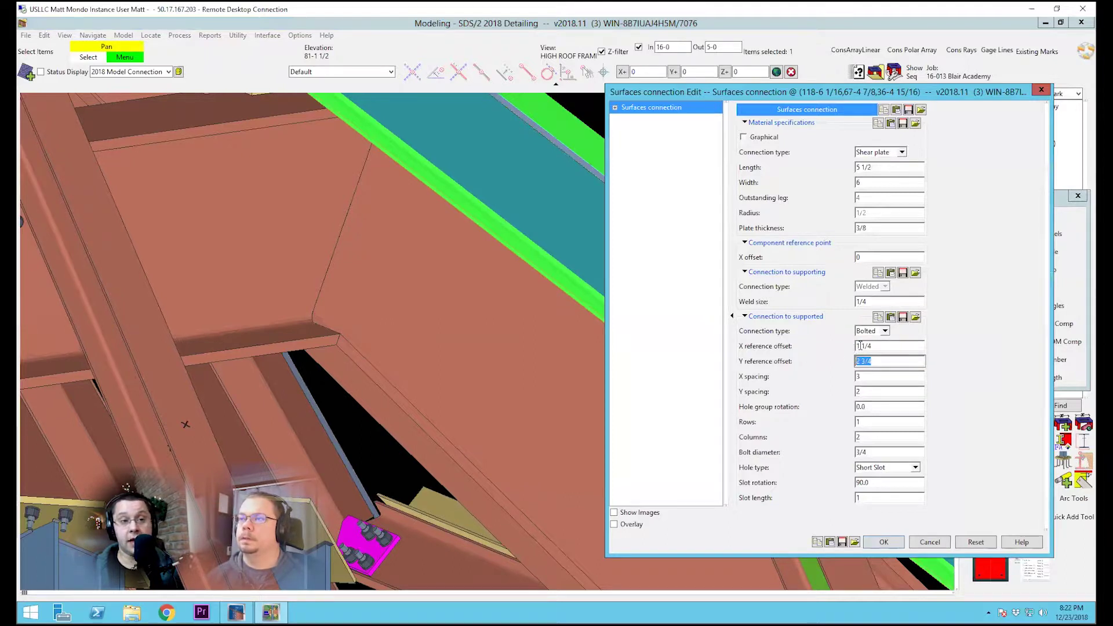
pyautogui.click(883, 542)
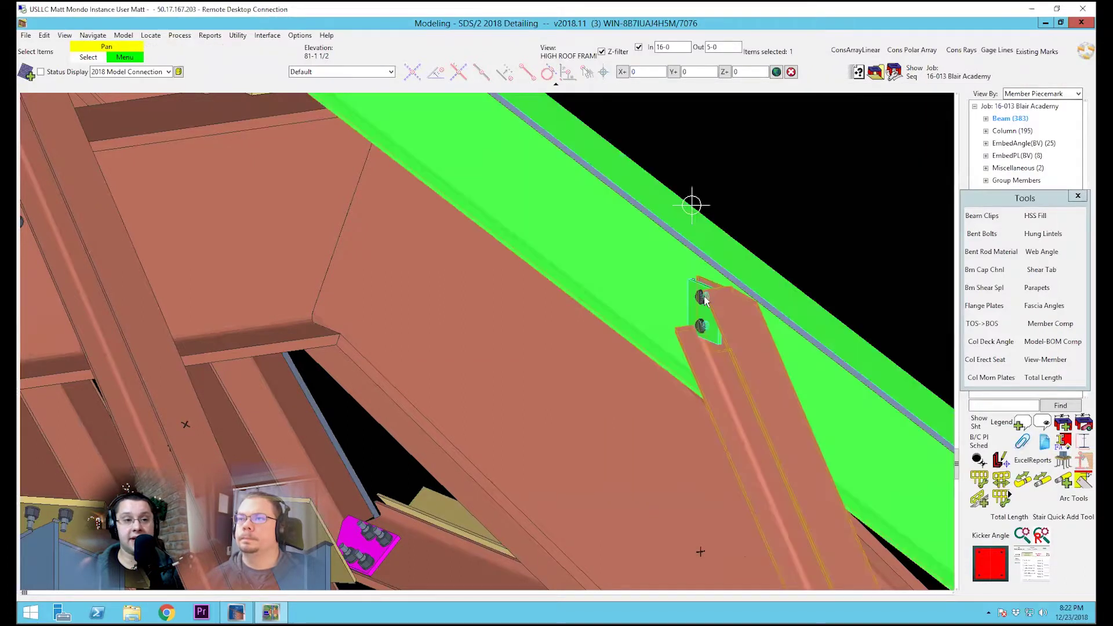
# Create a flat view on the new shear plate's face and deselect the beam to inspect the bolts and cope.
pyautogui.scroll(5, 703, 299)
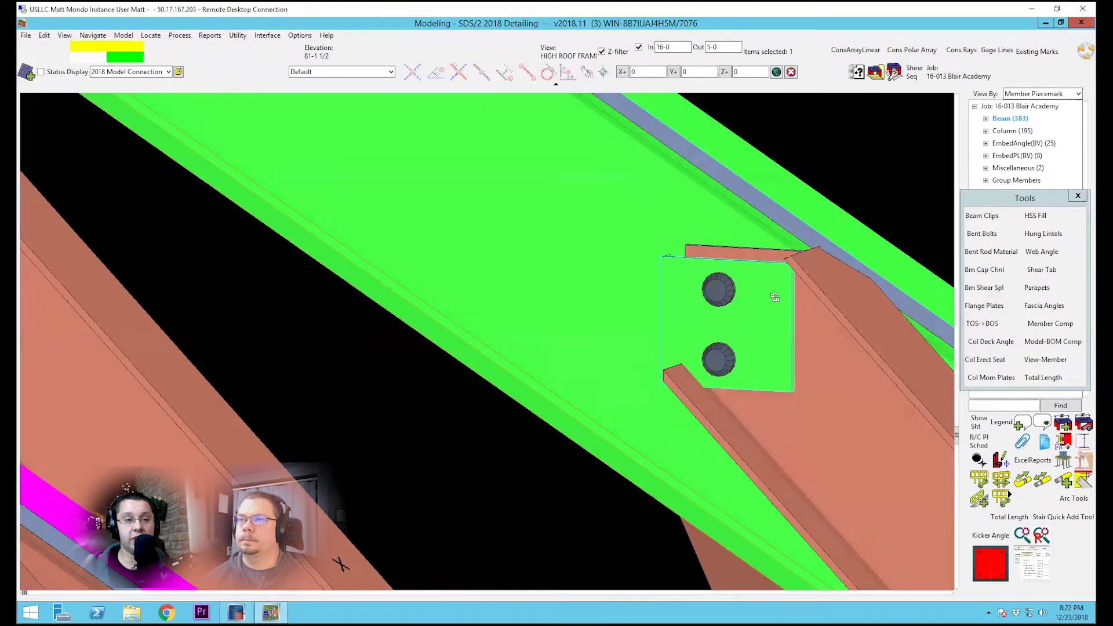
pyautogui.scroll(1, 739, 319)
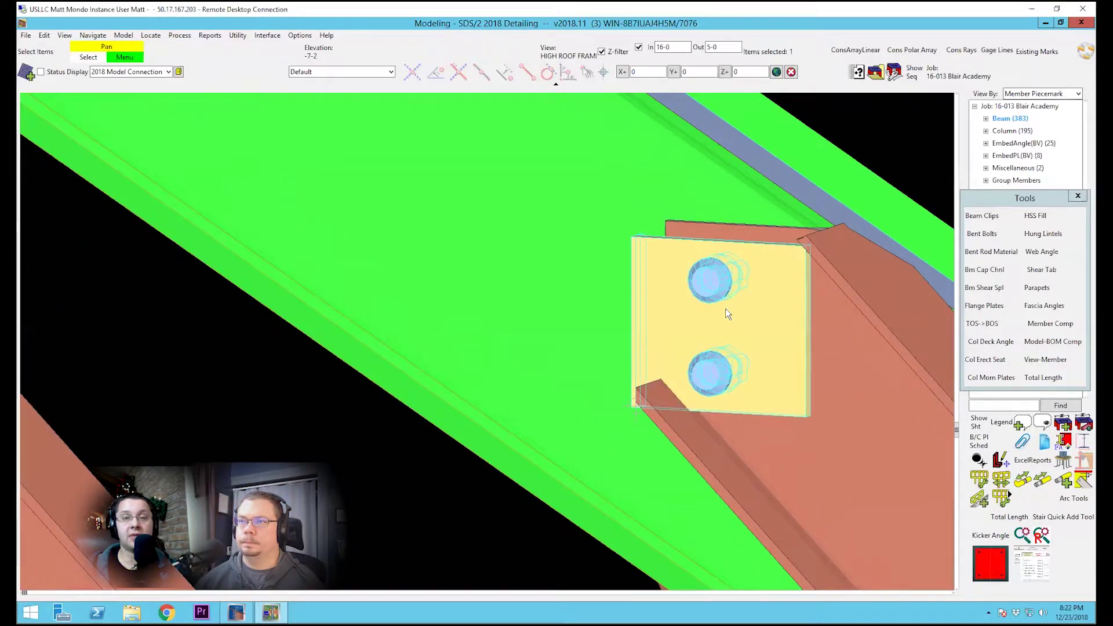
pyautogui.press('s')
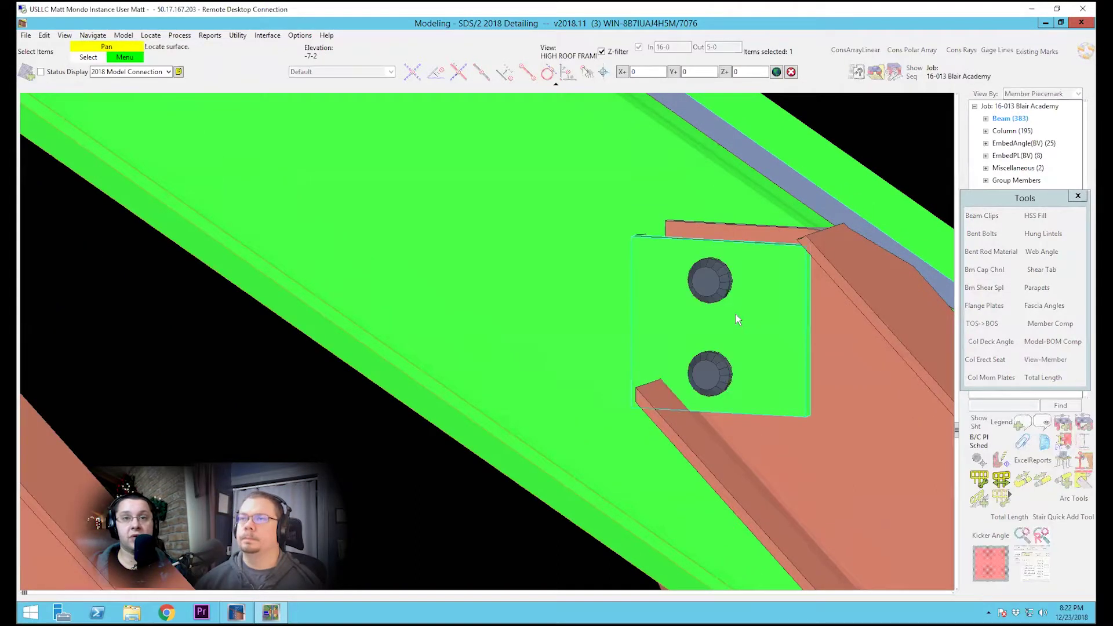
pyautogui.click(736, 312)
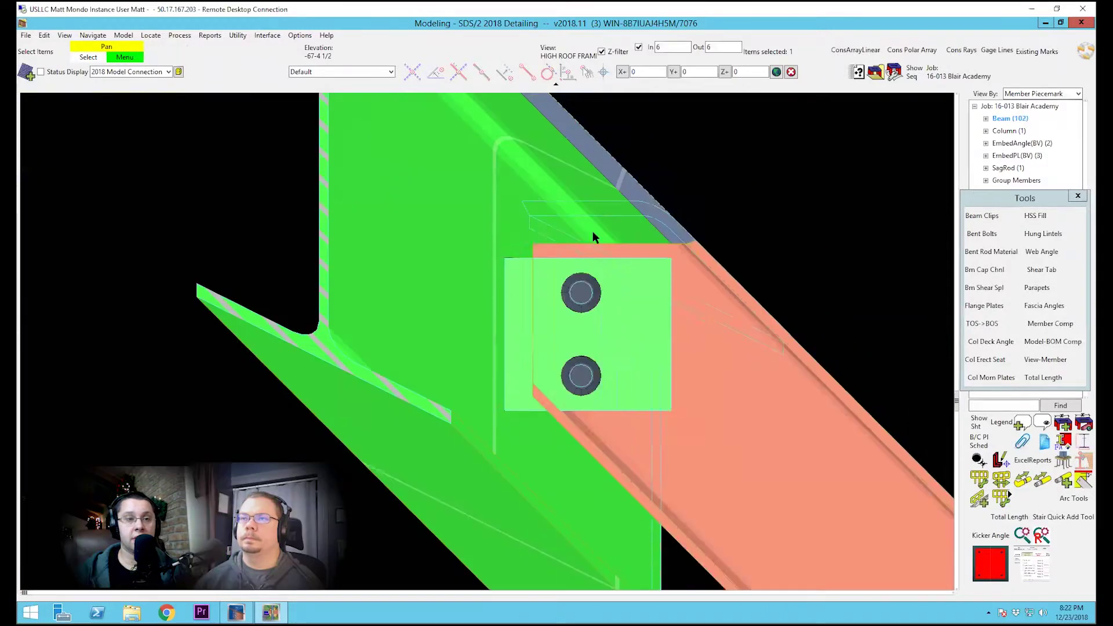
pyautogui.click(693, 262)
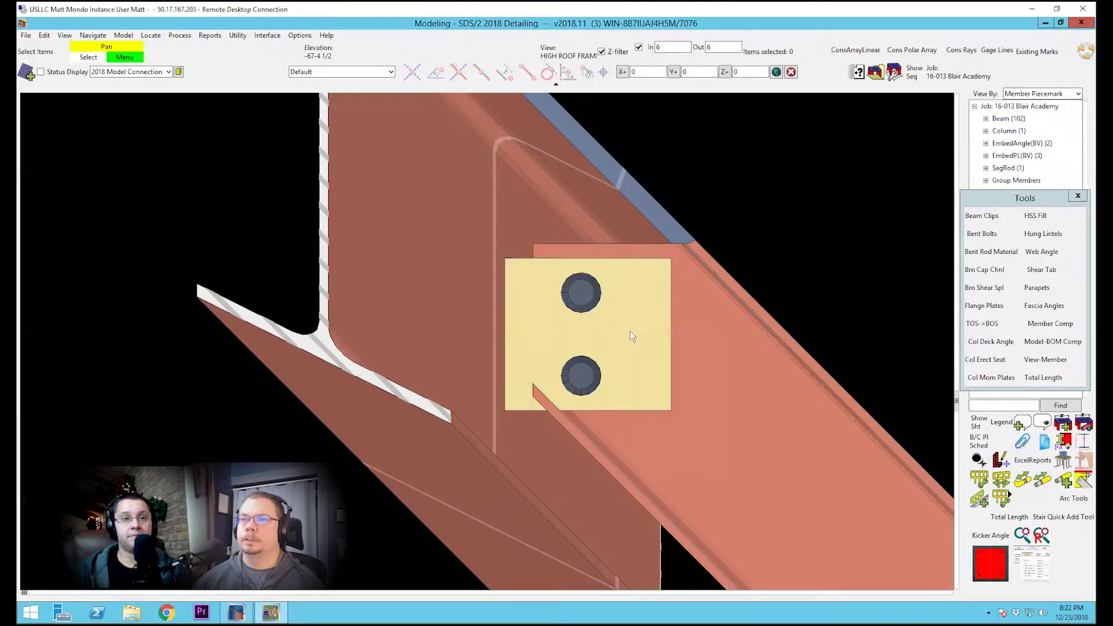
# Edit the shear plate connection, setting its supported-side bolt X spacing to 2 1/4 and its plate length to 4 3/4.
pyautogui.doubleClick(607, 340)
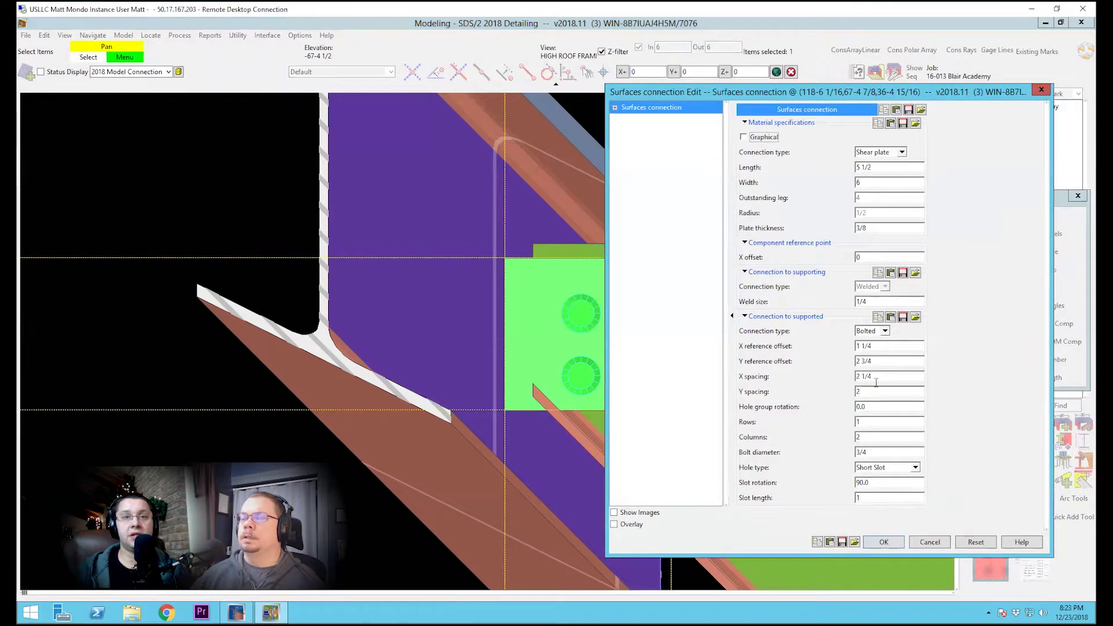
pyautogui.click(878, 379)
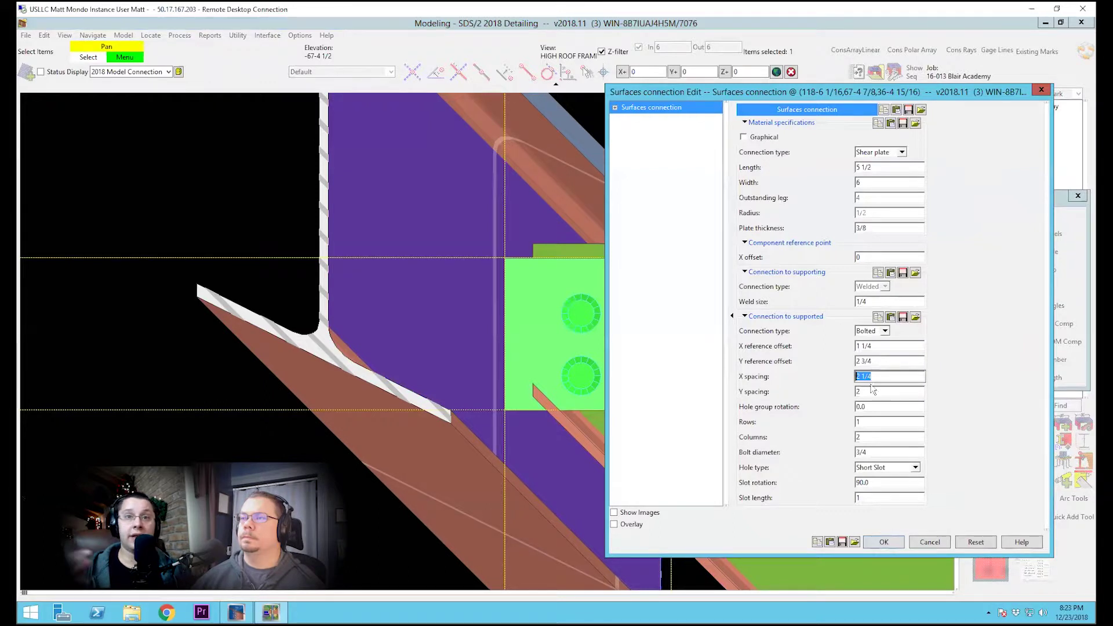
pyautogui.click(875, 167)
pyautogui.write('4 3/4')
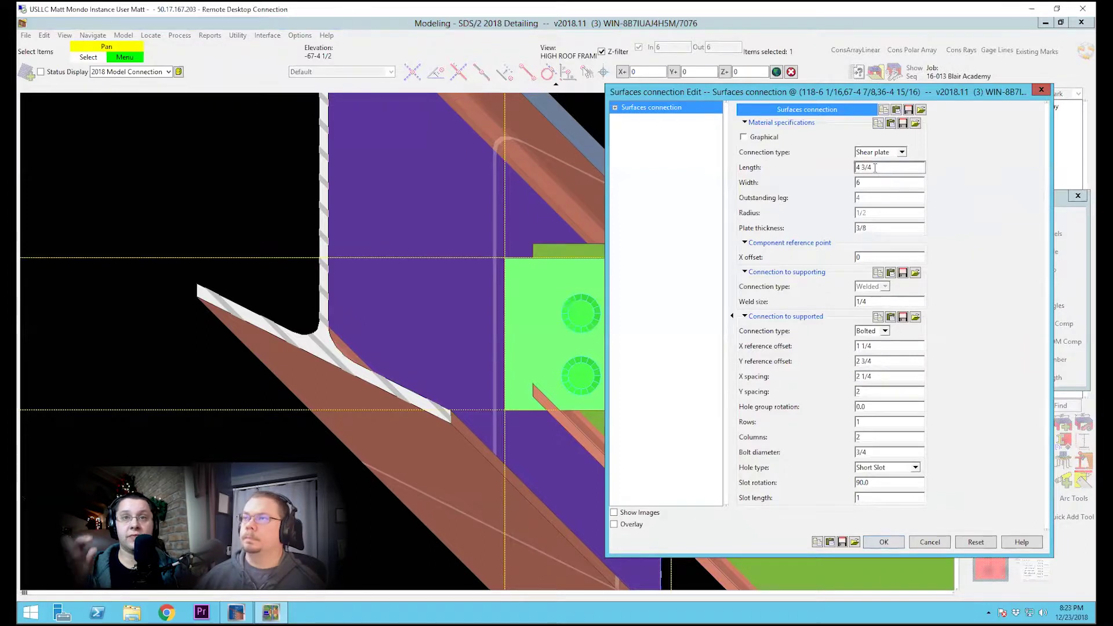
pyautogui.press('Return')
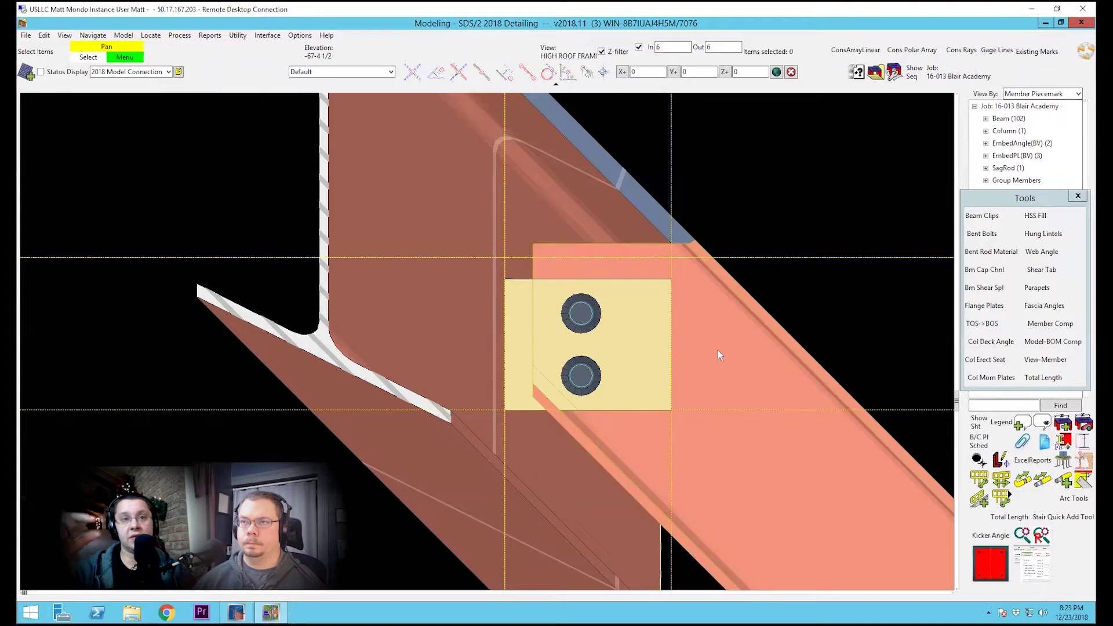
# Erase the existing construction lines and generate material construction lines on the shear plate and the coped beam.
pyautogui.press('e')
pyautogui.press('Return')
pyautogui.press('m')
pyautogui.click(583, 328)
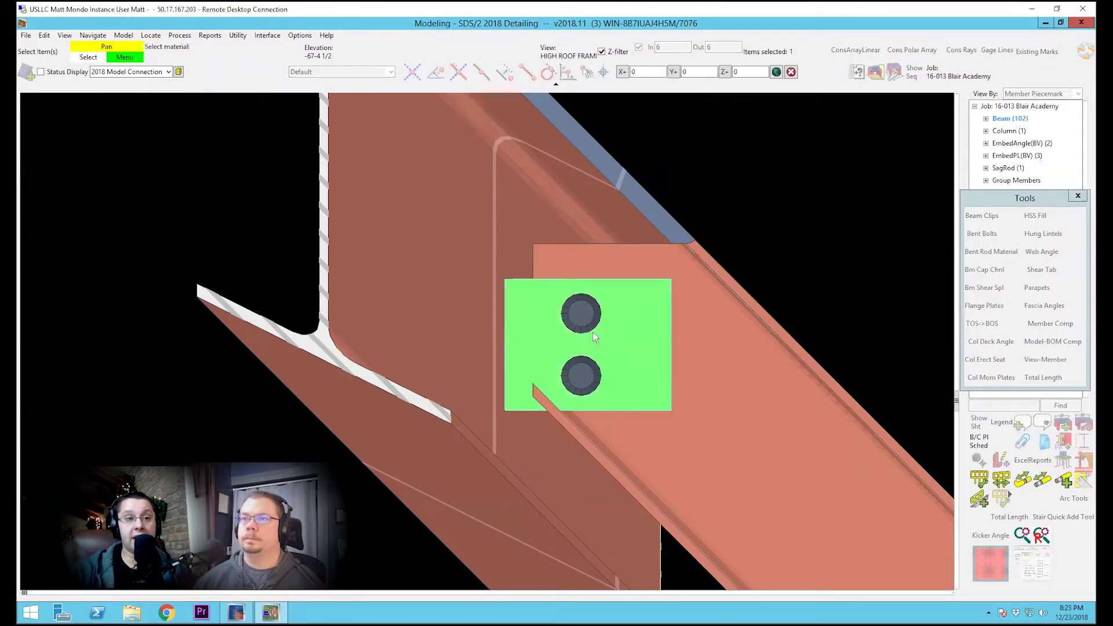
pyautogui.click(678, 290)
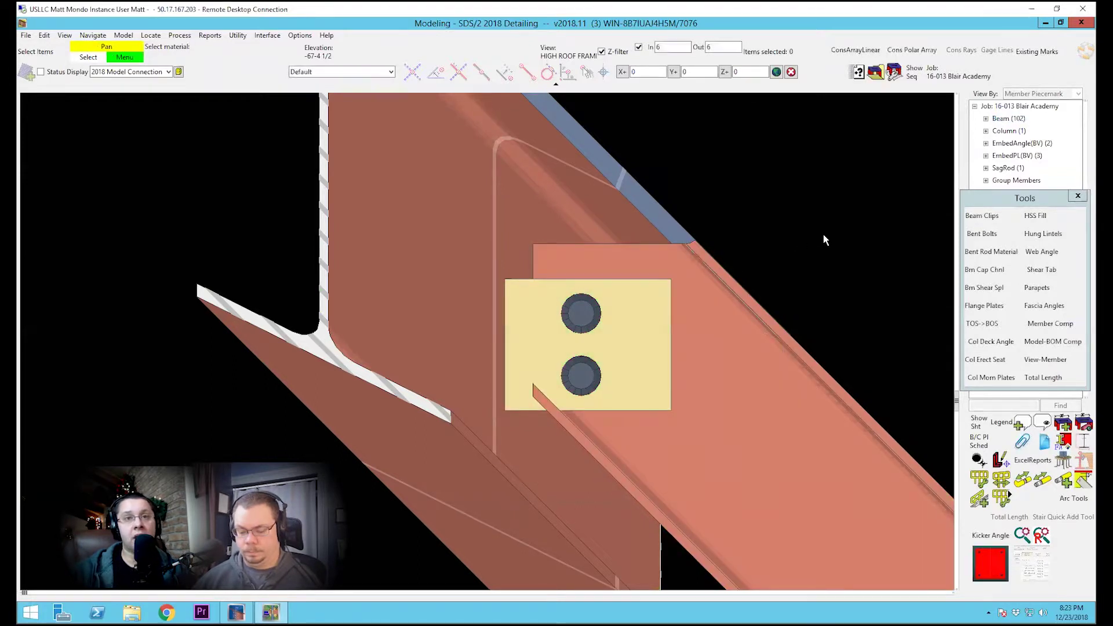
pyautogui.click(659, 313)
pyautogui.click(687, 314)
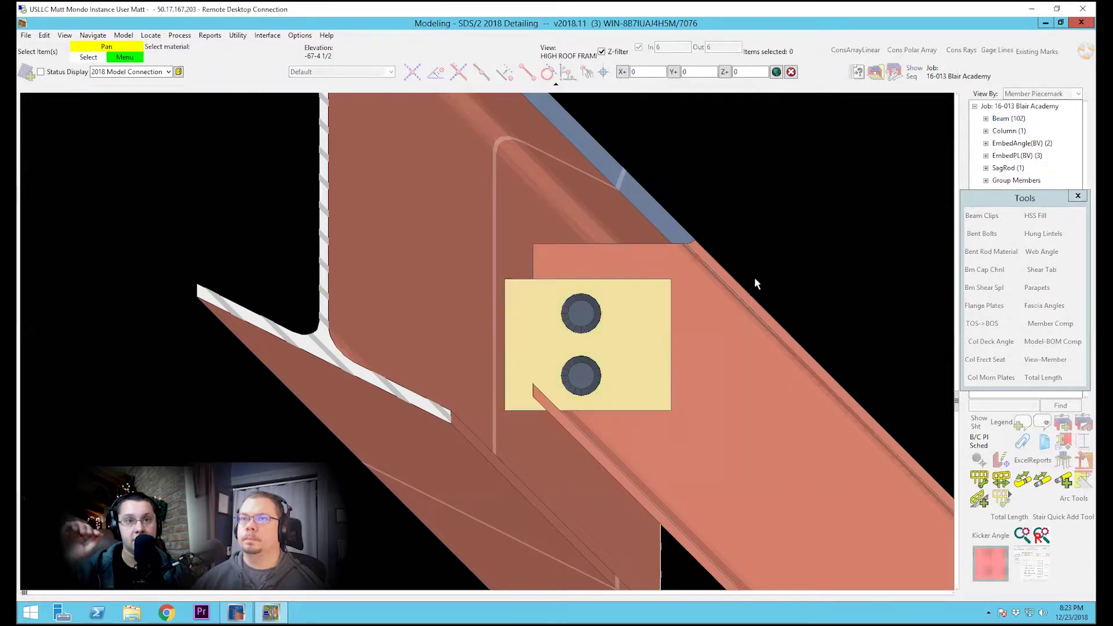
pyautogui.click(660, 321)
pyautogui.click(734, 335)
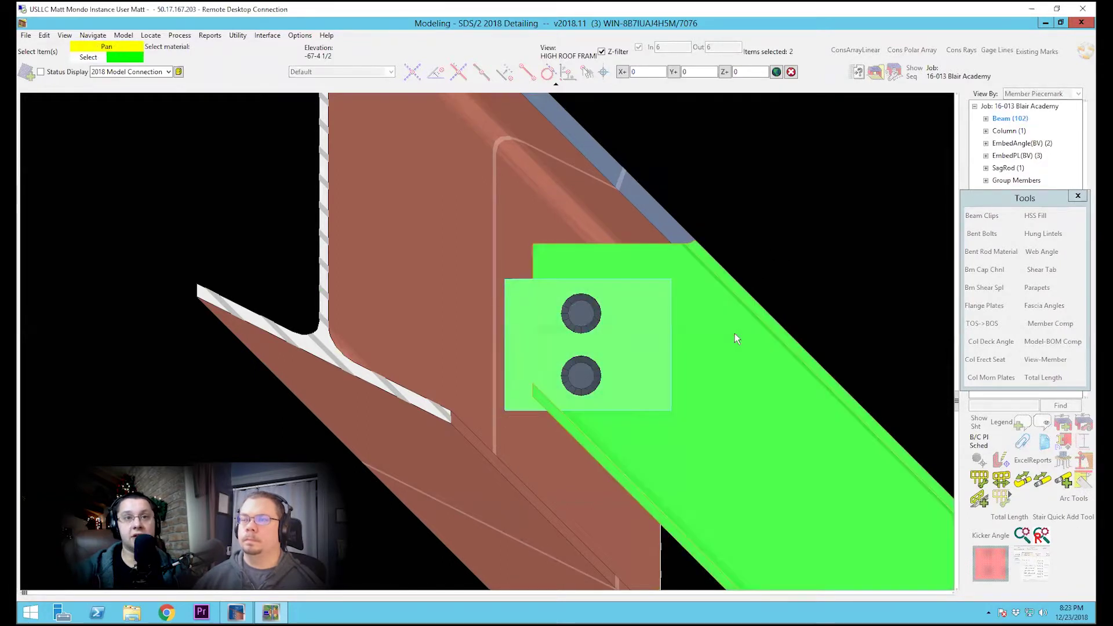
# Measure from the shear plate's upper edge to the coped beam's top and set the plate's component reference X offset to 1.25.
pyautogui.scroll(3, 764, 248)
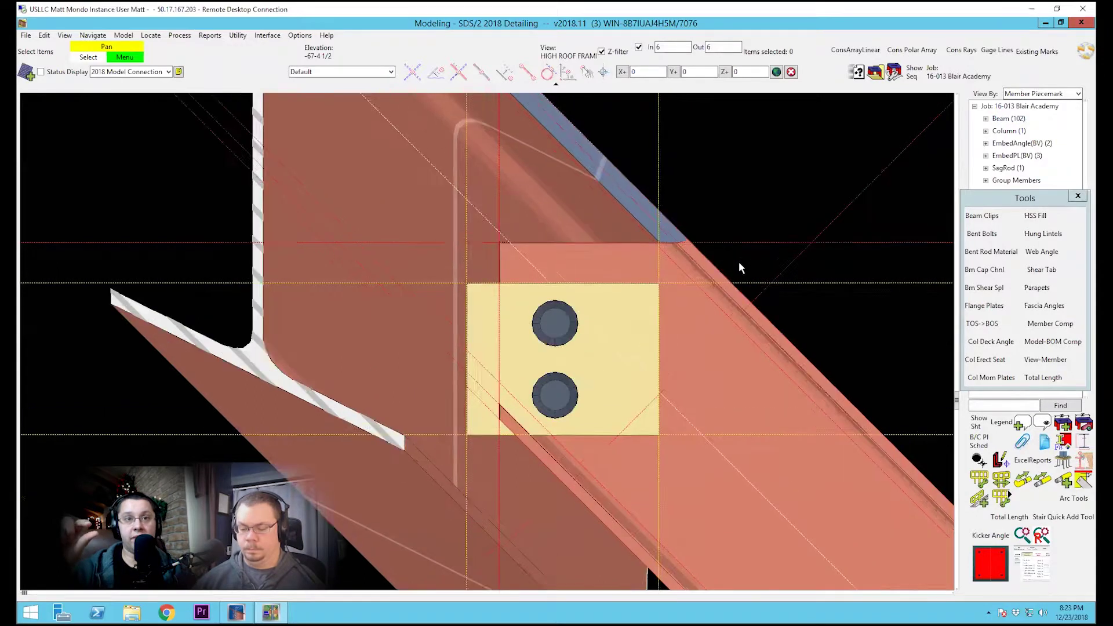
pyautogui.click(425, 294)
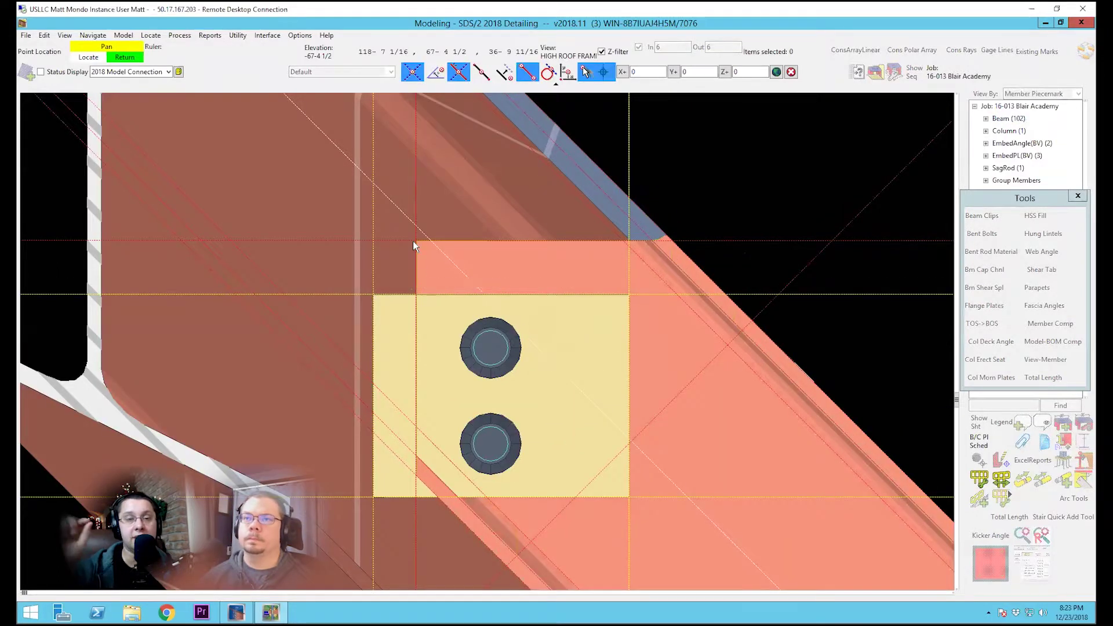
pyautogui.click(416, 243)
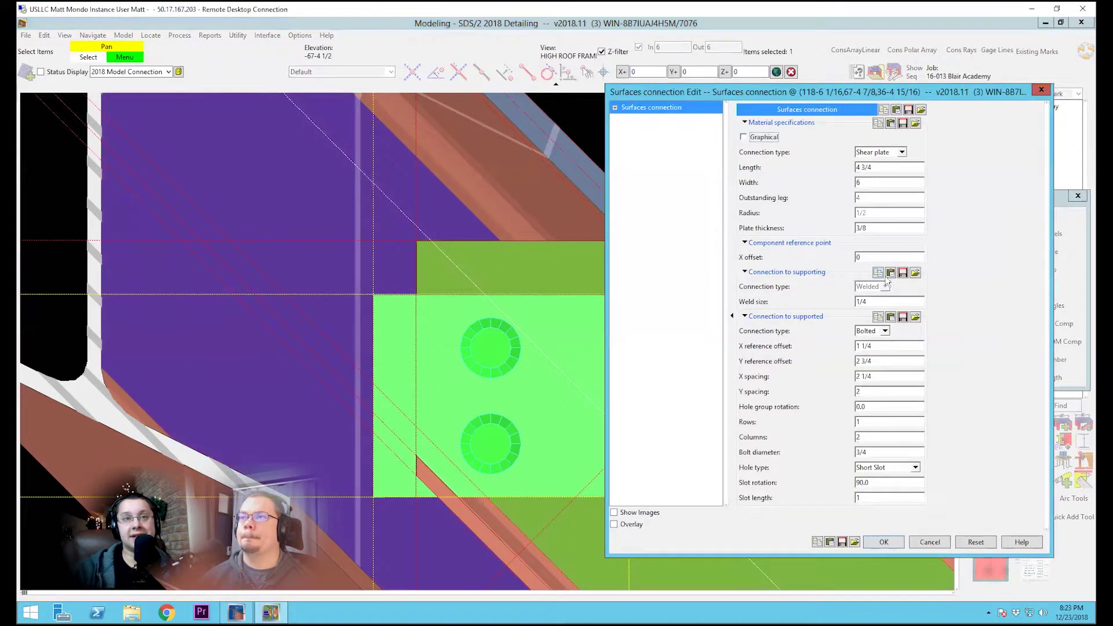
pyautogui.click(887, 257)
pyautogui.write('1.25')
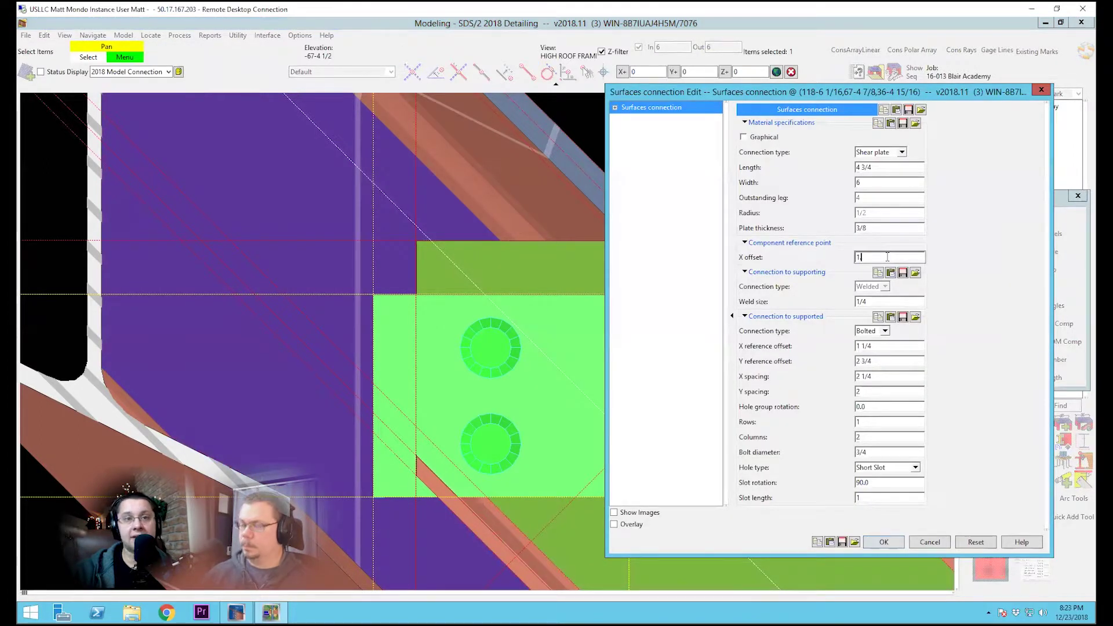
pyautogui.press('Return')
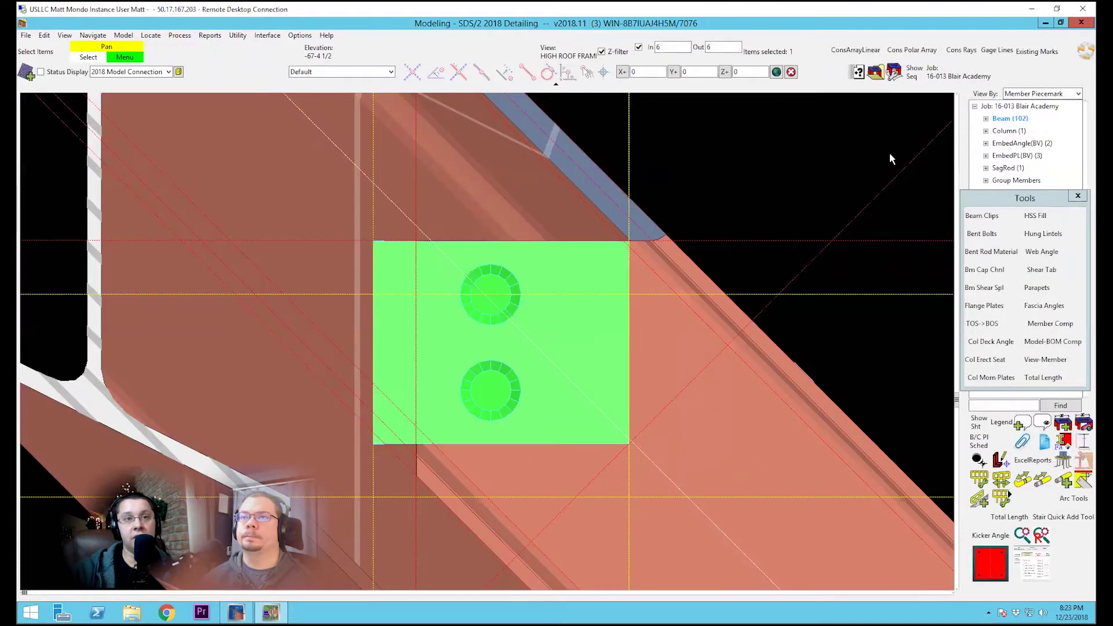
pyautogui.click(823, 167)
pyautogui.scroll(-3, 823, 167)
# Set the shear plate's width to 4.
pyautogui.doubleClick(653, 279)
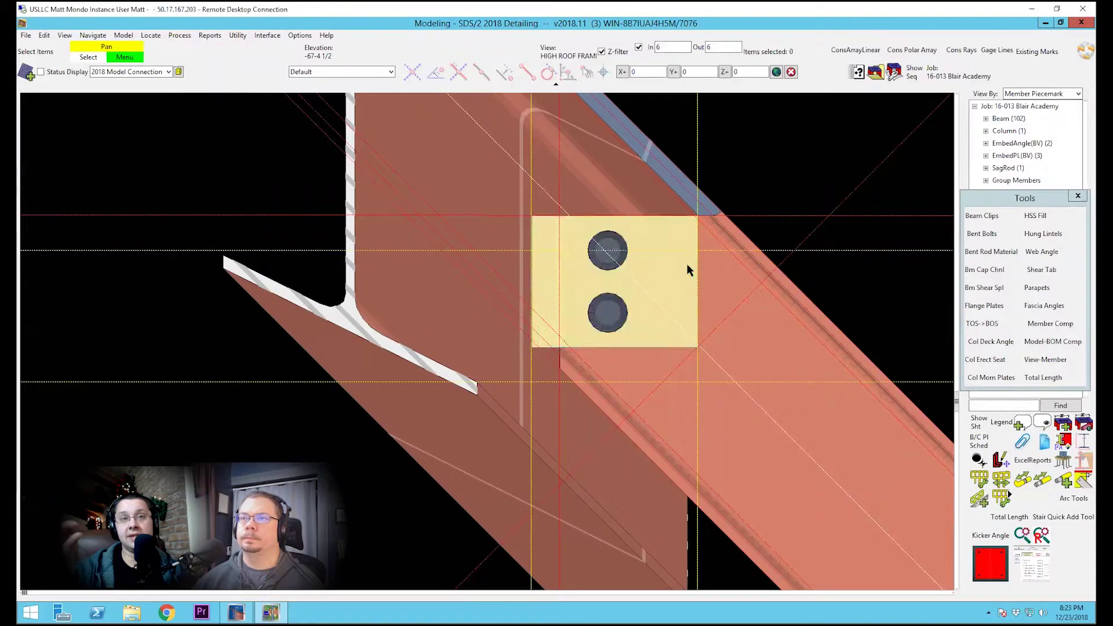
pyautogui.doubleClick(888, 182)
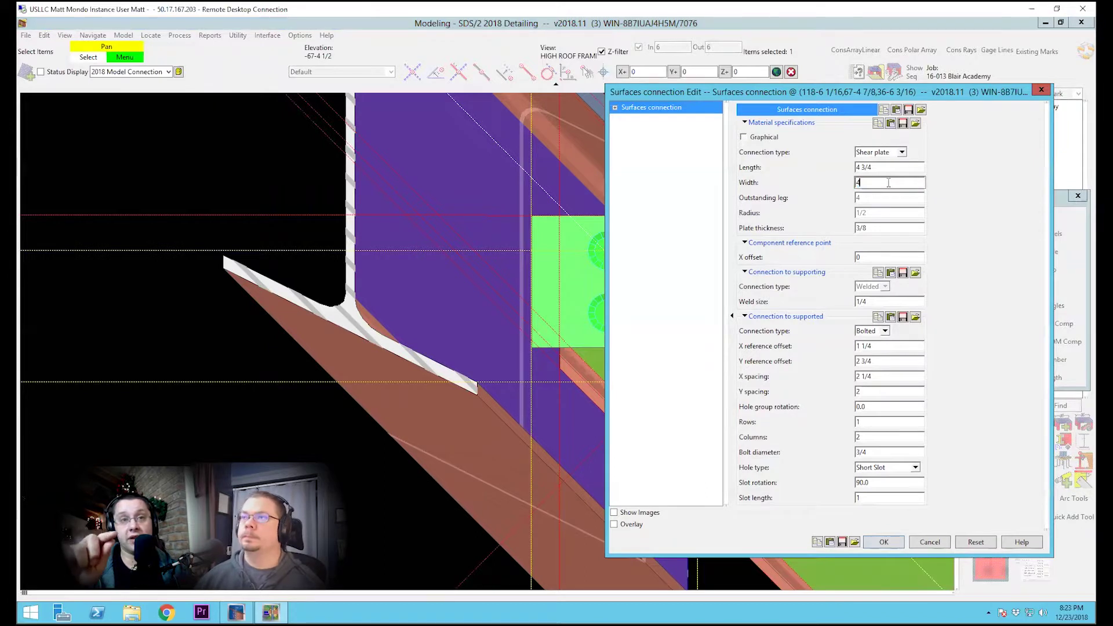
pyautogui.write('4')
pyautogui.press('Return')
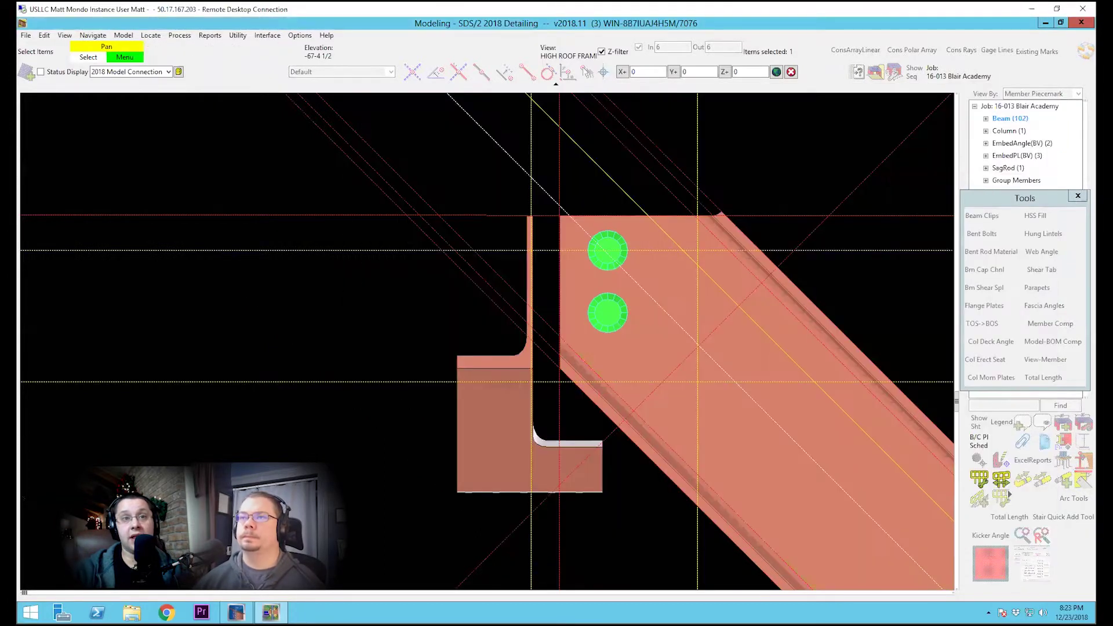
pyautogui.scroll(2, 675, 262)
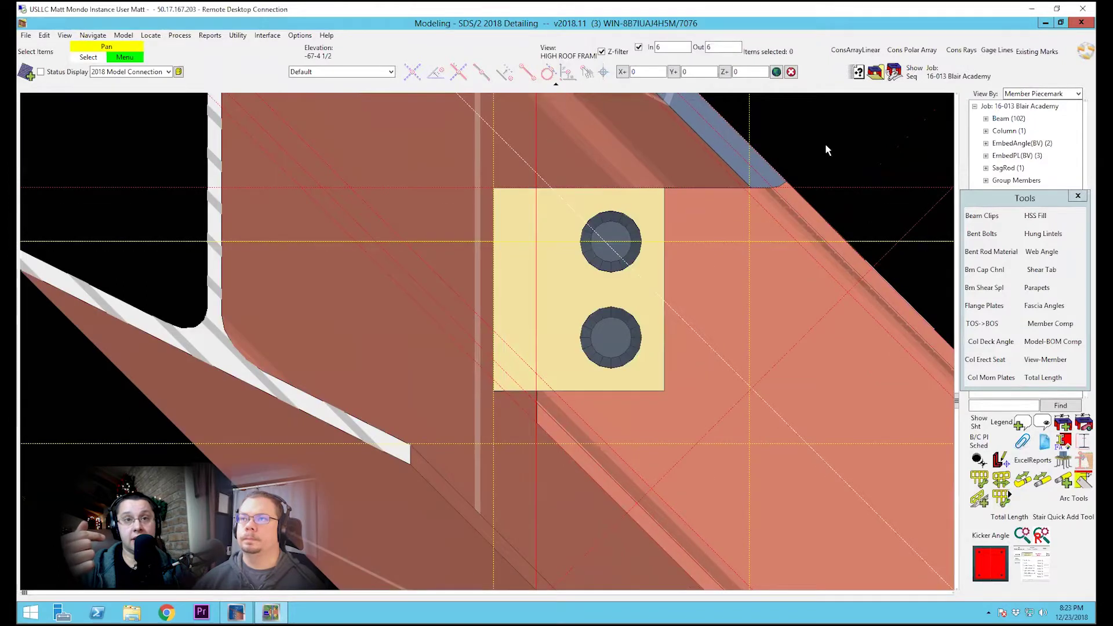
# Inspect the revised shear plate, its two bolts and the beam cope from several angles.
pyautogui.scroll(1, 665, 288)
pyautogui.keyDown('shift'); pyautogui.moveTo(612, 289); pyautogui.dragTo(568, 304, button='middle'); pyautogui.keyUp('shift')
pyautogui.scroll(-2, 569, 305)
pyautogui.keyDown('shift'); pyautogui.moveTo(648, 306); pyautogui.dragTo(548, 200, button='middle'); pyautogui.keyUp('shift')
pyautogui.scroll(2, 547, 200)
pyautogui.keyDown('shift'); pyautogui.moveTo(567, 272); pyautogui.dragTo(531, 256, button='middle'); pyautogui.keyUp('shift')
pyautogui.scroll(-2, 531, 256)
pyautogui.moveTo(558, 210); pyautogui.dragTo(587, 193, button='middle')
pyautogui.scroll(1, 566, 249)
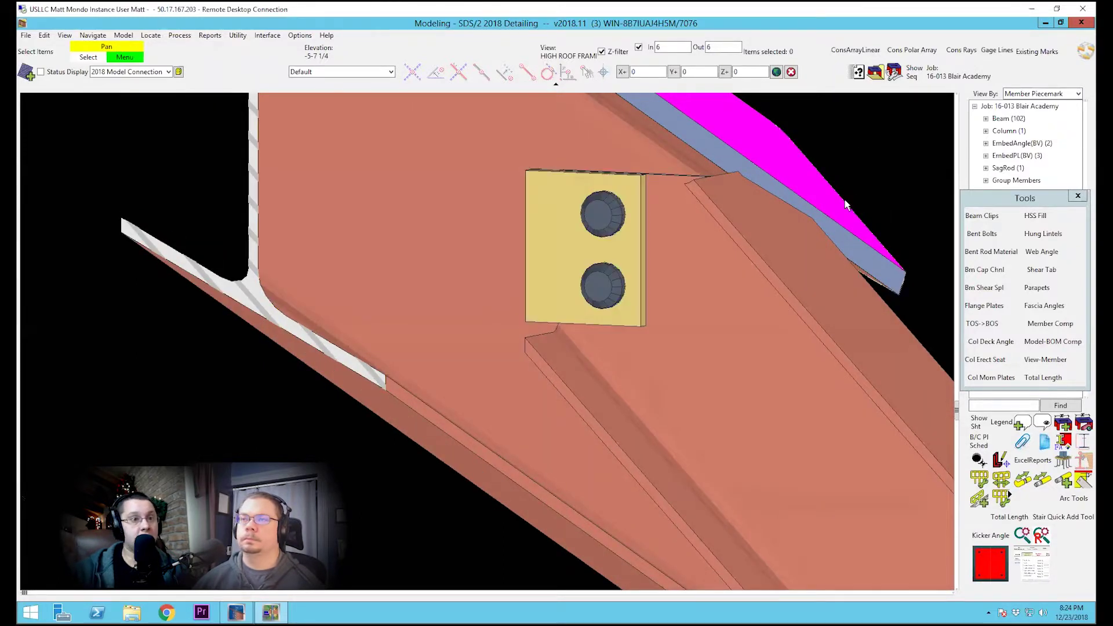
pyautogui.scroll(-2, 852, 168)
pyautogui.scroll(2, 691, 215)
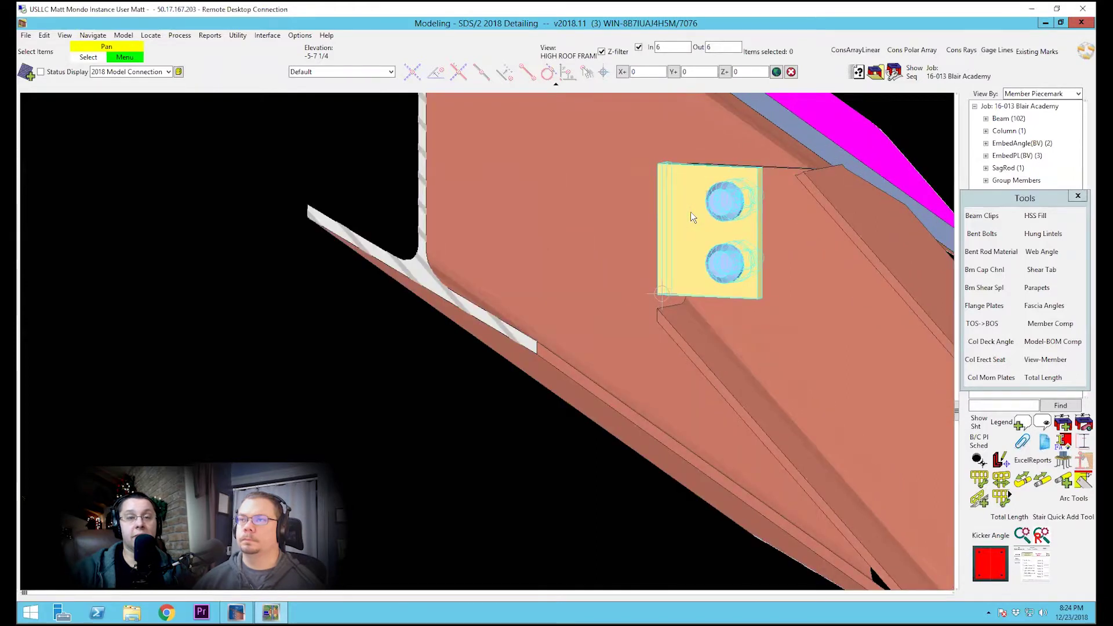
# Add a Surfaces connection on the opposite face, picking the sloped roof beam's web as supporting, the coped beam's web as supported, and an axis point.
pyautogui.keyDown('shift'); pyautogui.moveTo(691, 212); pyautogui.dragTo(316, 216, button='middle'); pyautogui.keyUp('shift')
pyautogui.scroll(-2, 660, 237)
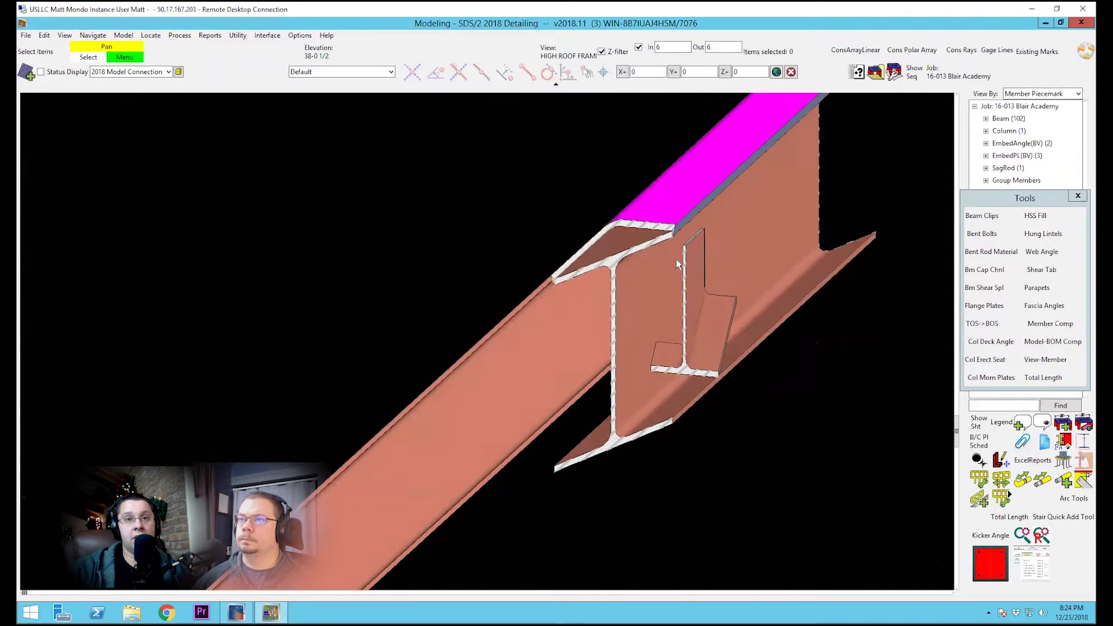
pyautogui.keyDown('shift'); pyautogui.moveTo(676, 259); pyautogui.dragTo(735, 249, button='middle'); pyautogui.keyUp('shift')
pyautogui.click(748, 237)
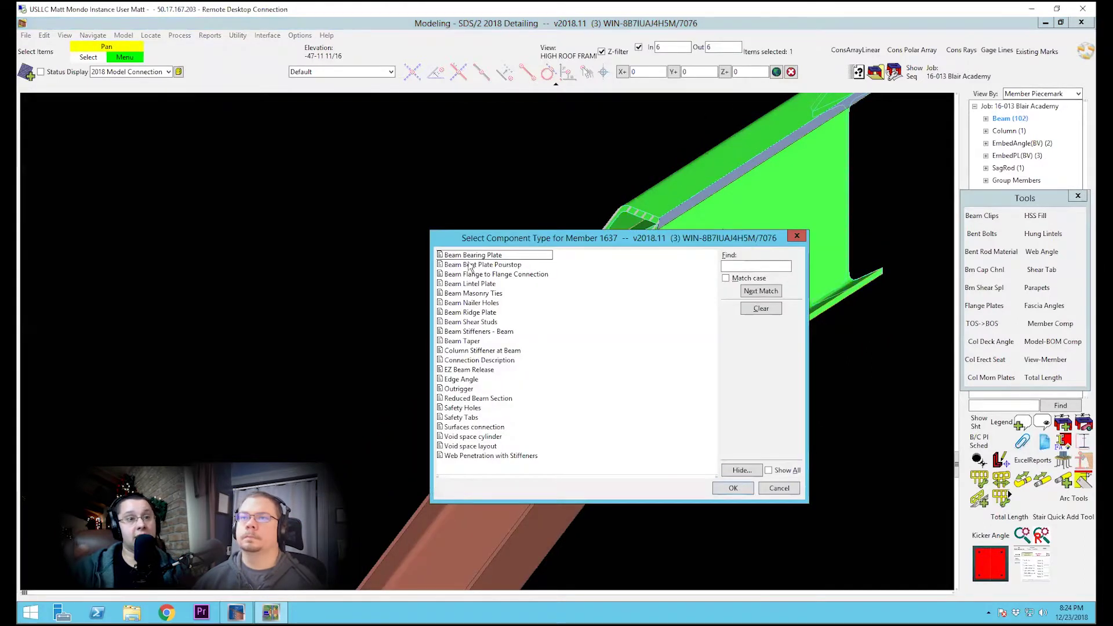
pyautogui.doubleClick(462, 427)
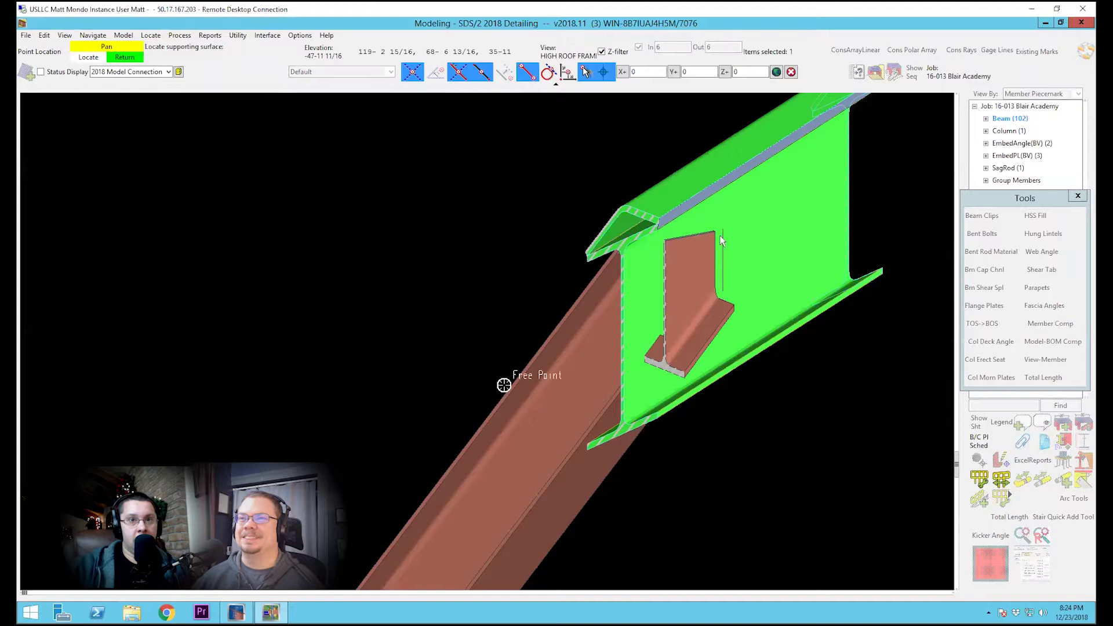
pyautogui.click(685, 275)
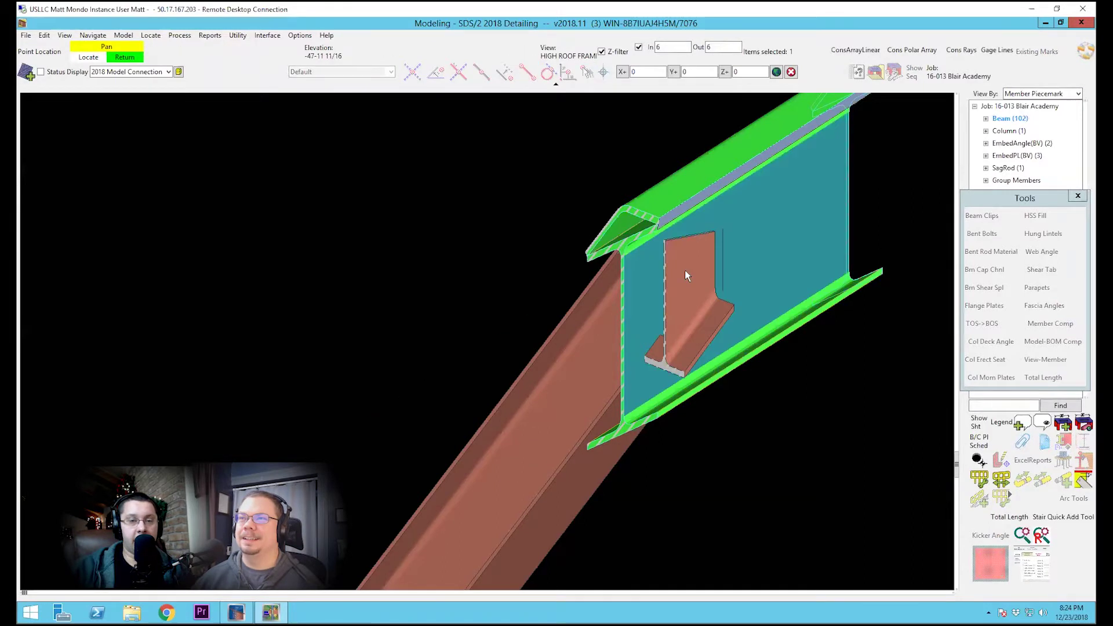
pyautogui.click(685, 275)
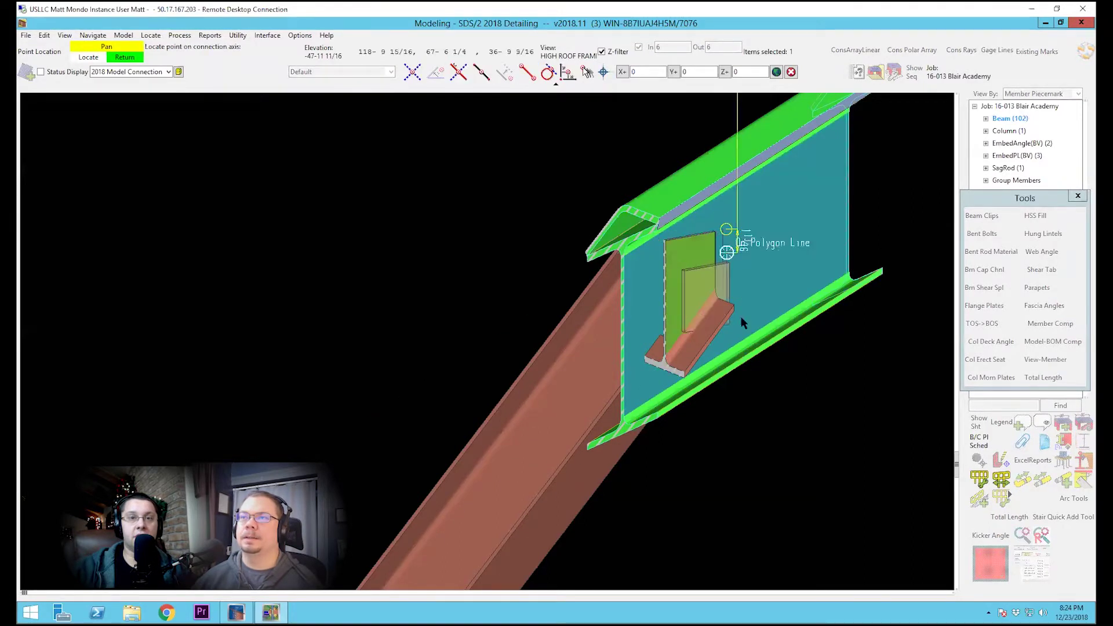
pyautogui.click(740, 222)
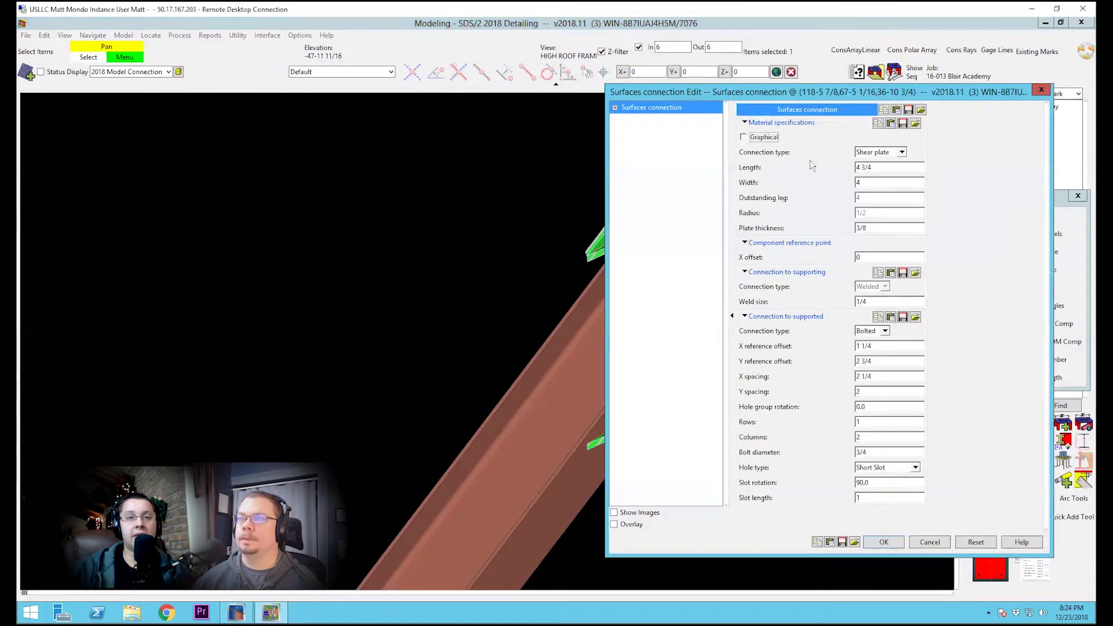
# Change the connection type to Bent plate, keep the supporting side Welded, and create the connection.
pyautogui.click(897, 152)
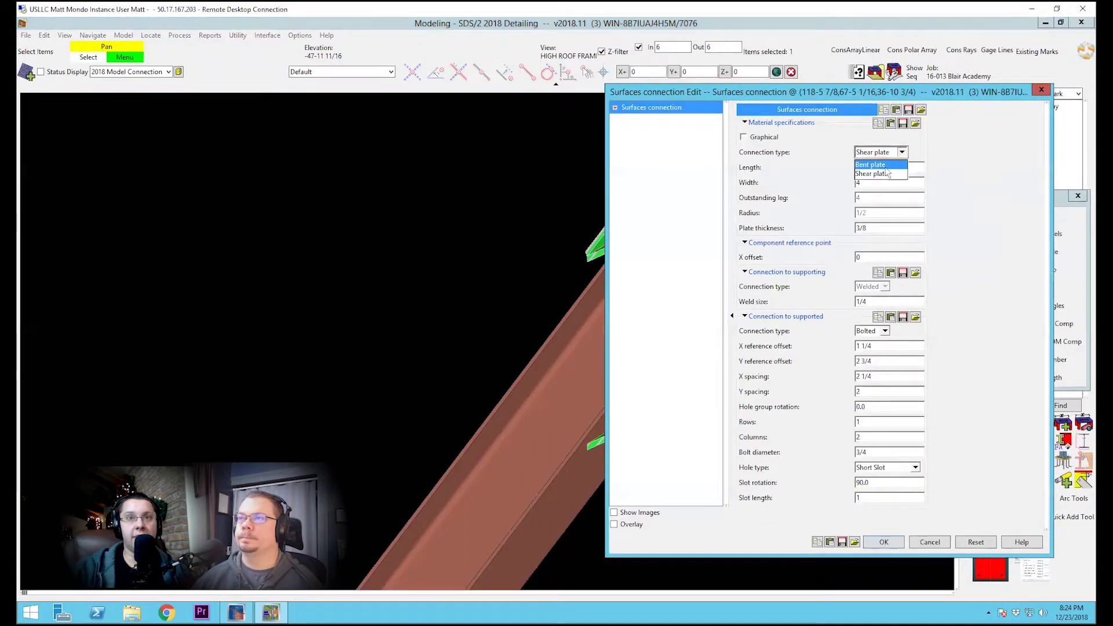
pyautogui.click(884, 167)
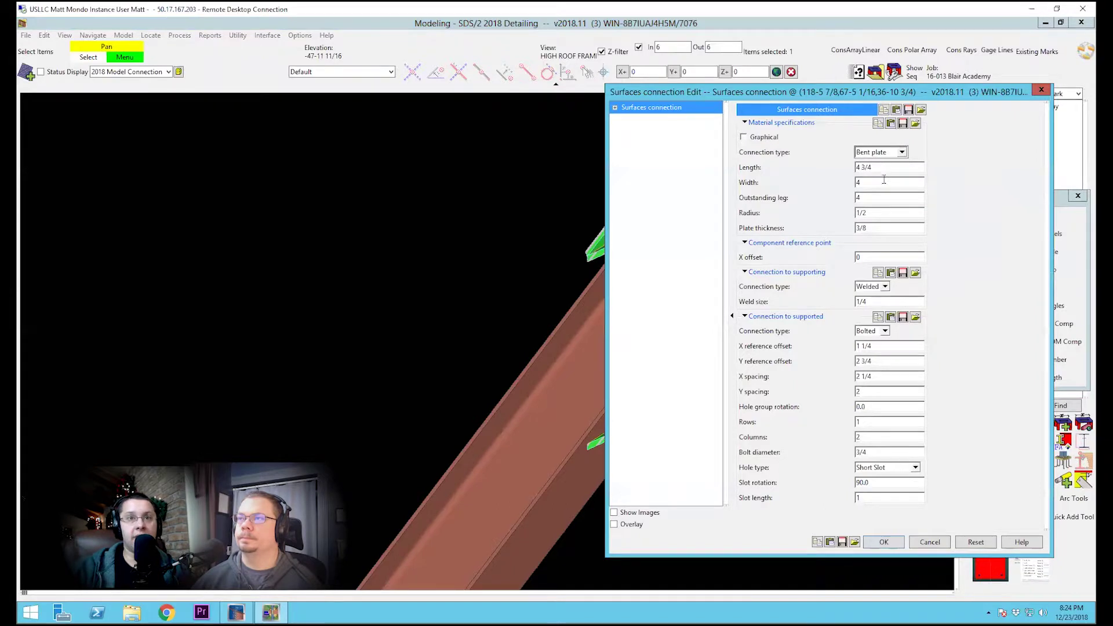
pyautogui.click(885, 287)
pyautogui.press('Up')
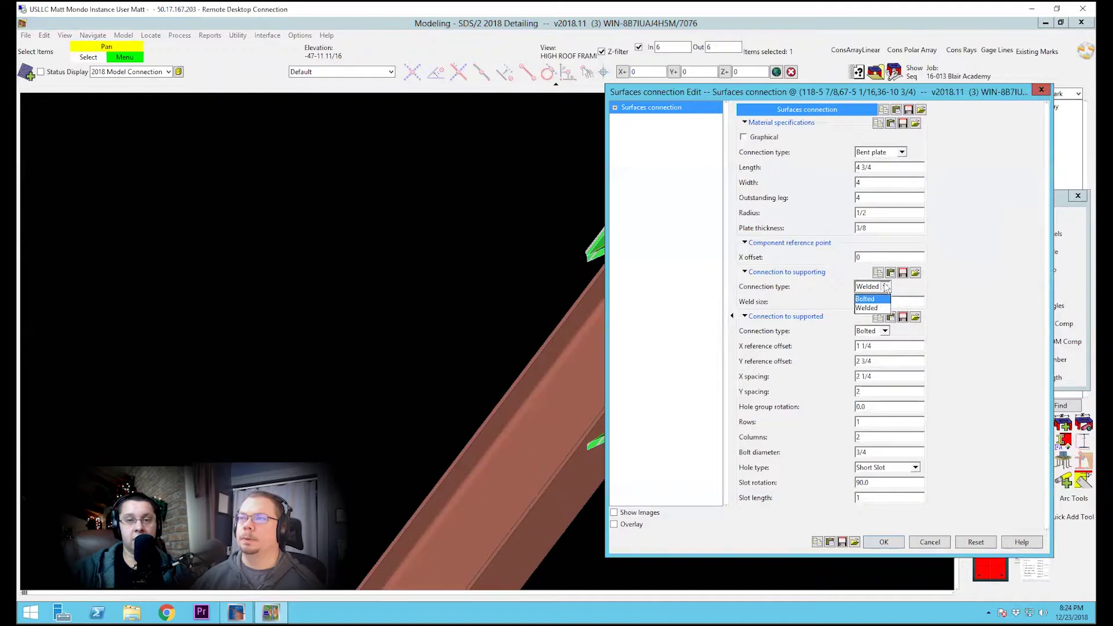
pyautogui.click(884, 287)
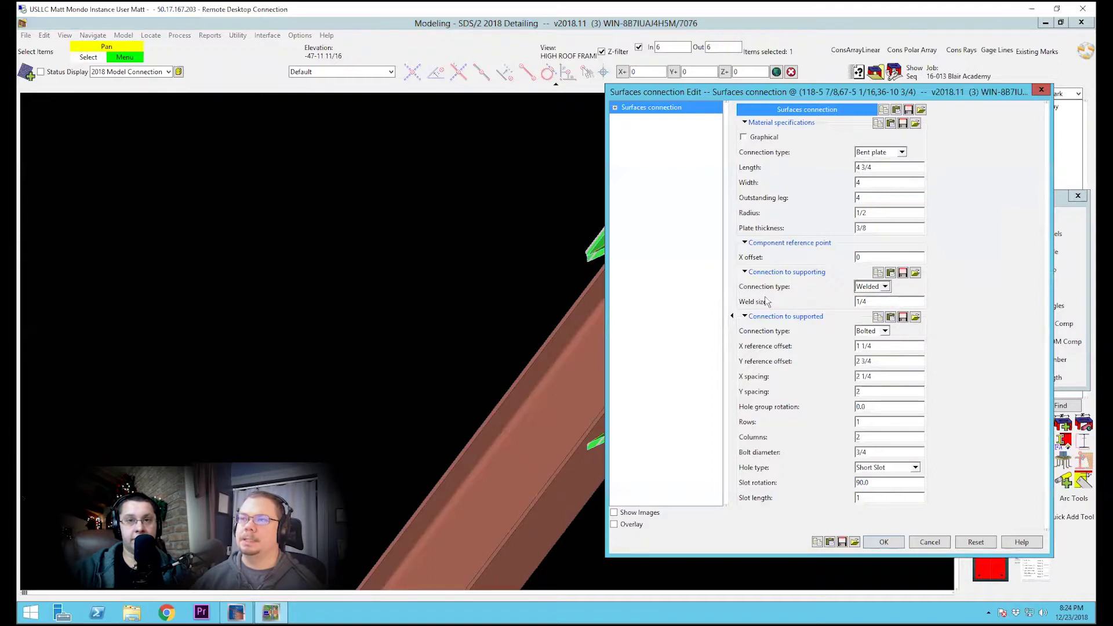
pyautogui.click(890, 545)
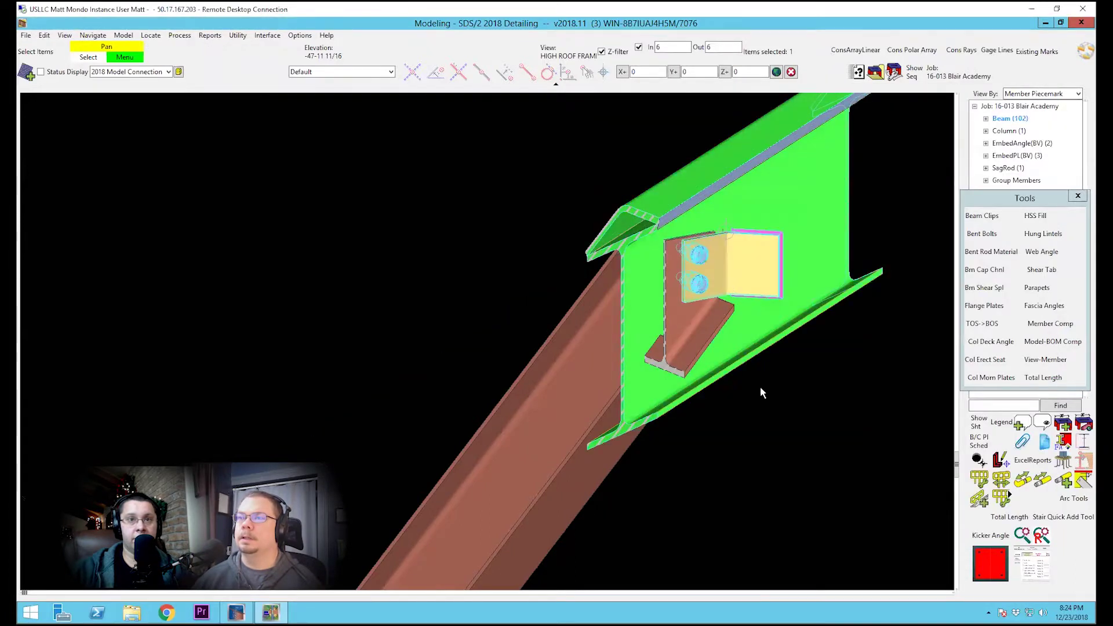
# Deselect the roof beam and create a flat view on the bent plate's bolted face.
pyautogui.click(768, 432)
pyautogui.scroll(2, 729, 244)
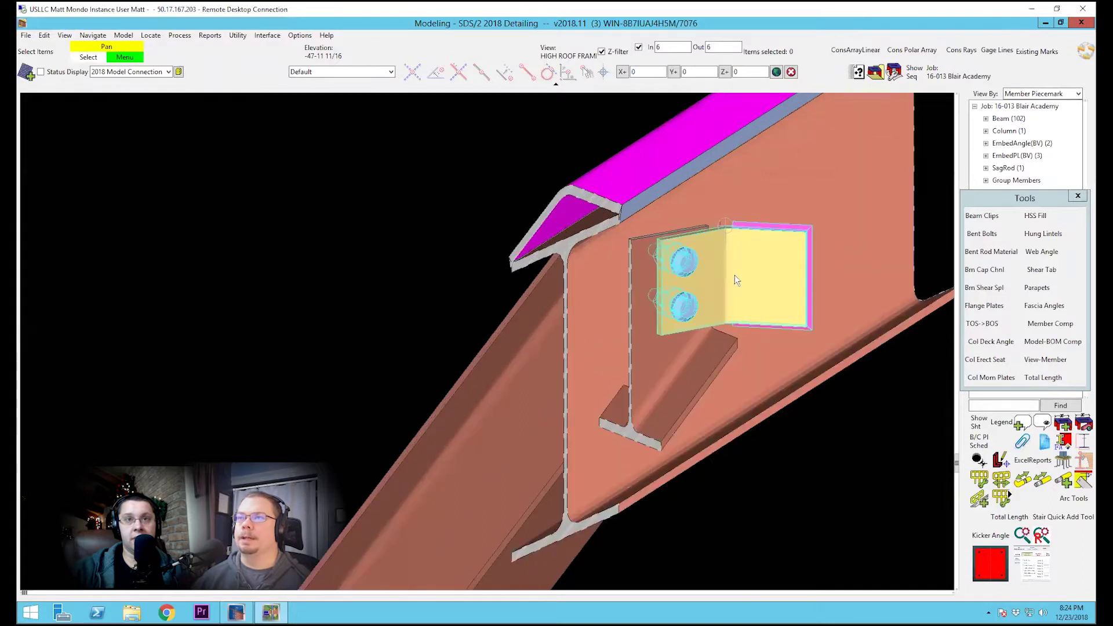
pyautogui.scroll(2, 735, 274)
pyautogui.keyDown('shift'); pyautogui.moveTo(735, 274); pyautogui.dragTo(740, 338, button='middle'); pyautogui.keyUp('shift')
pyautogui.press('s')
pyautogui.click(652, 278)
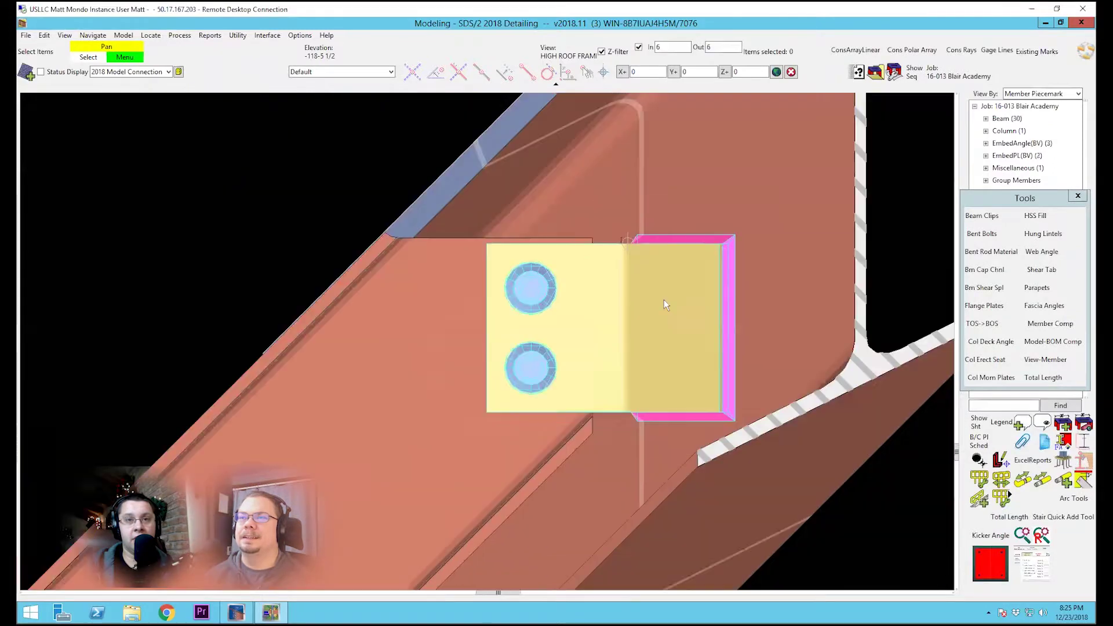
# Measure the gap between the bent plate's upper edge and the coped beam's top edge.
pyautogui.scroll(3, 548, 271)
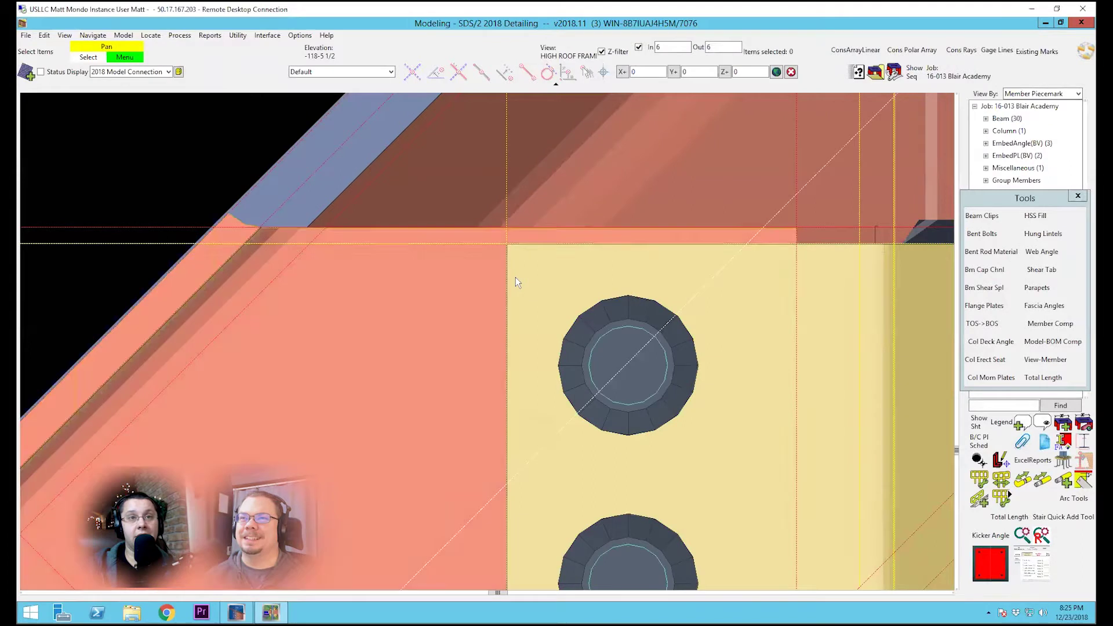
pyautogui.click(516, 282)
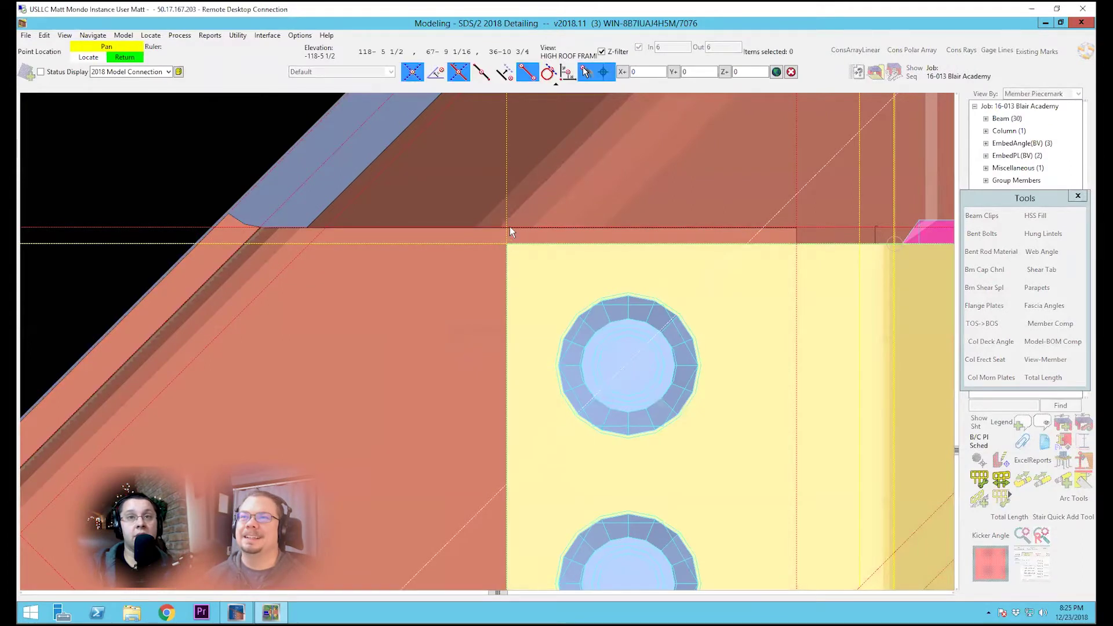
pyautogui.click(508, 228)
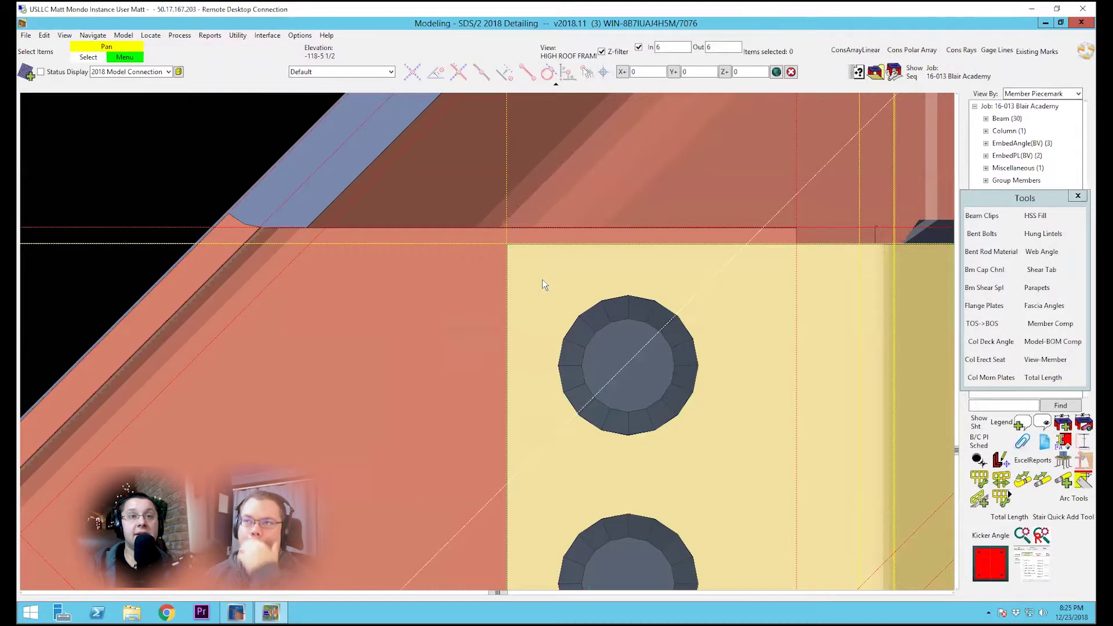
# Try an X offset of 3/16 on the bent plate's Surfaces connection.
pyautogui.doubleClick(543, 280)
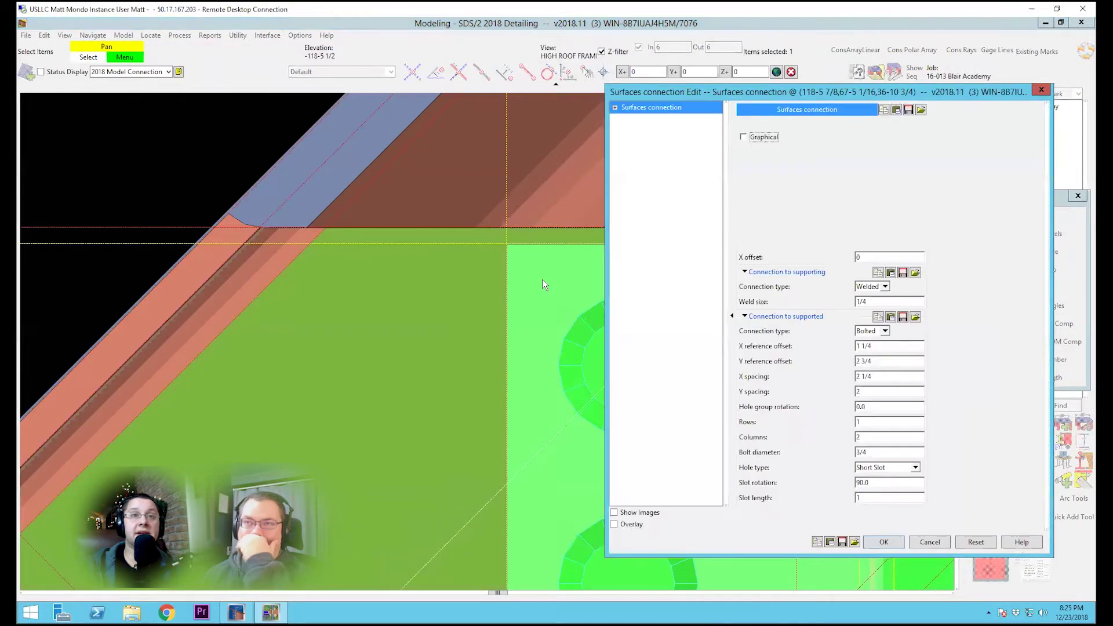
pyautogui.click(864, 257)
pyautogui.write('3/16')
pyautogui.press('Return')
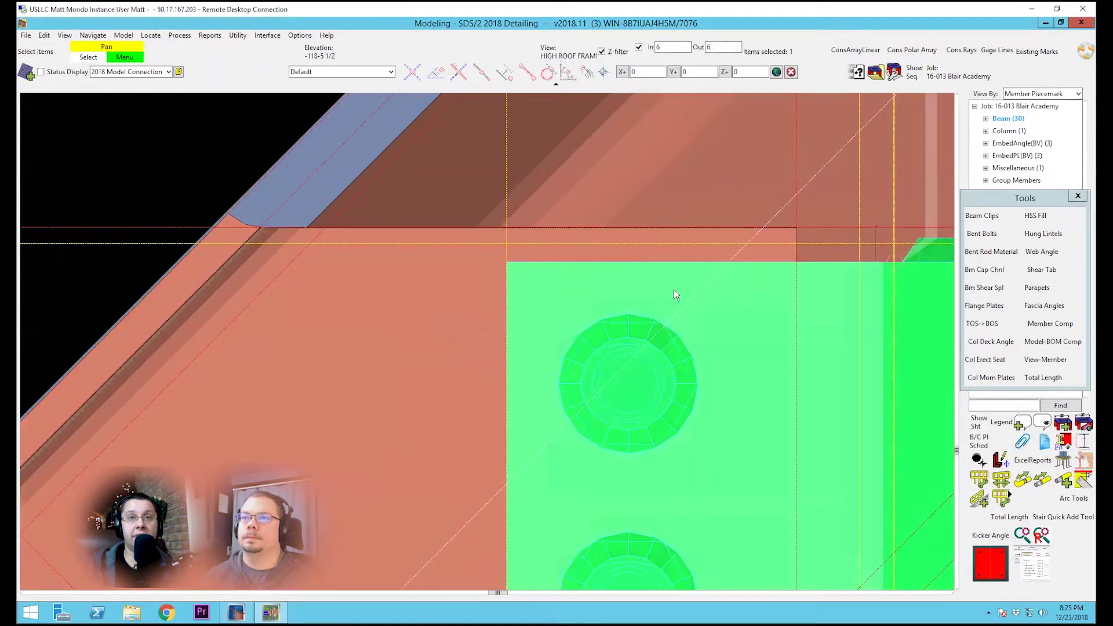
# Readjust the bent plate's X offset to raise it toward the coped beam's top edge, and clear the construction lines.
pyautogui.doubleClick(674, 290)
pyautogui.click(886, 257)
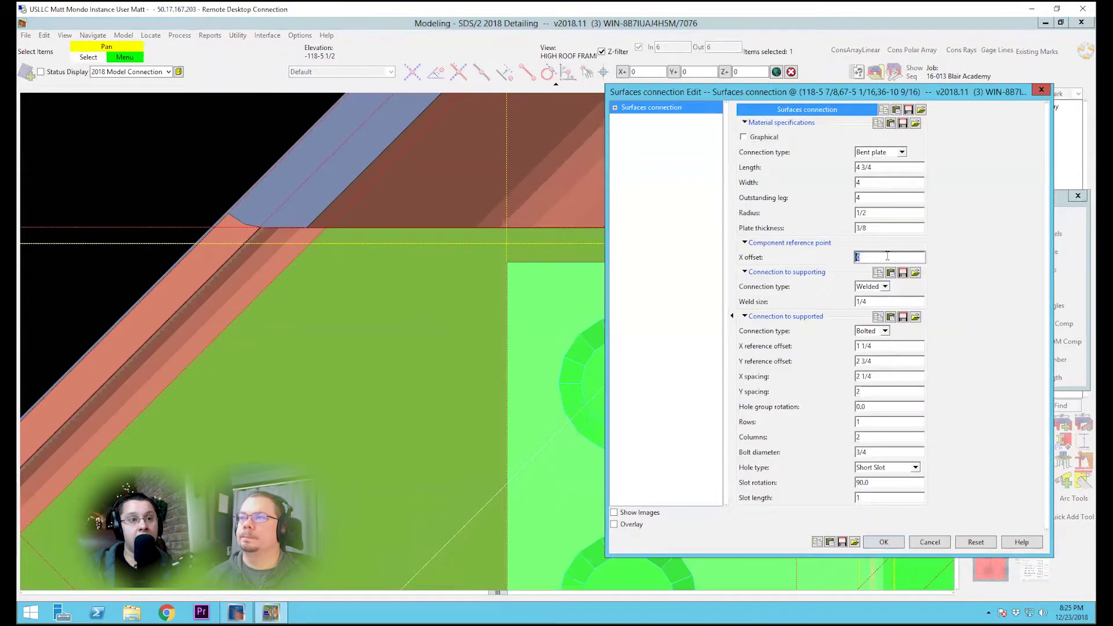
pyautogui.press('Return')
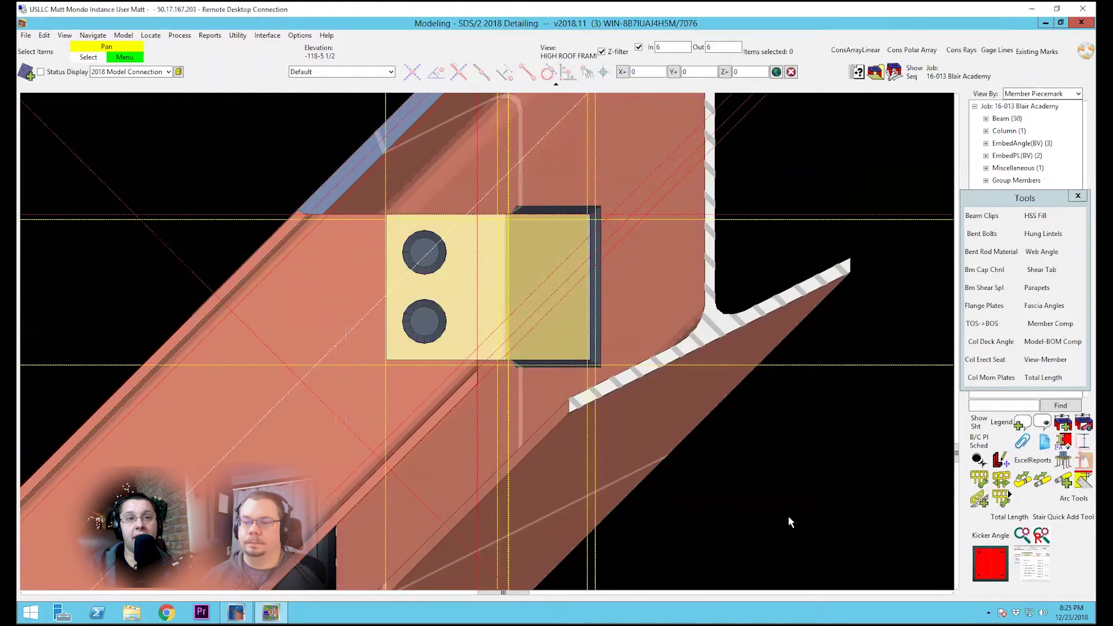
pyautogui.press('Delete')
# Change the bent plate's connection to supporting to Bolted and give it the same bolt settings as the supported side.
pyautogui.scroll(3, 437, 331)
pyautogui.keyDown('shift'); pyautogui.moveTo(528, 324); pyautogui.dragTo(582, 322, button='middle'); pyautogui.keyUp('shift')
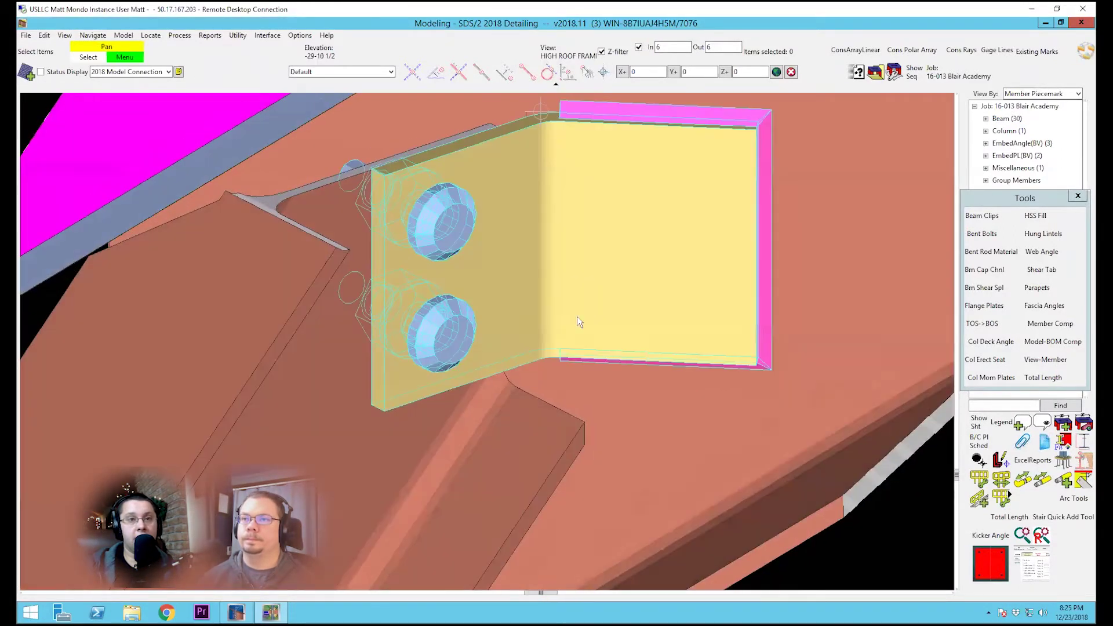
pyautogui.scroll(-3, 541, 246)
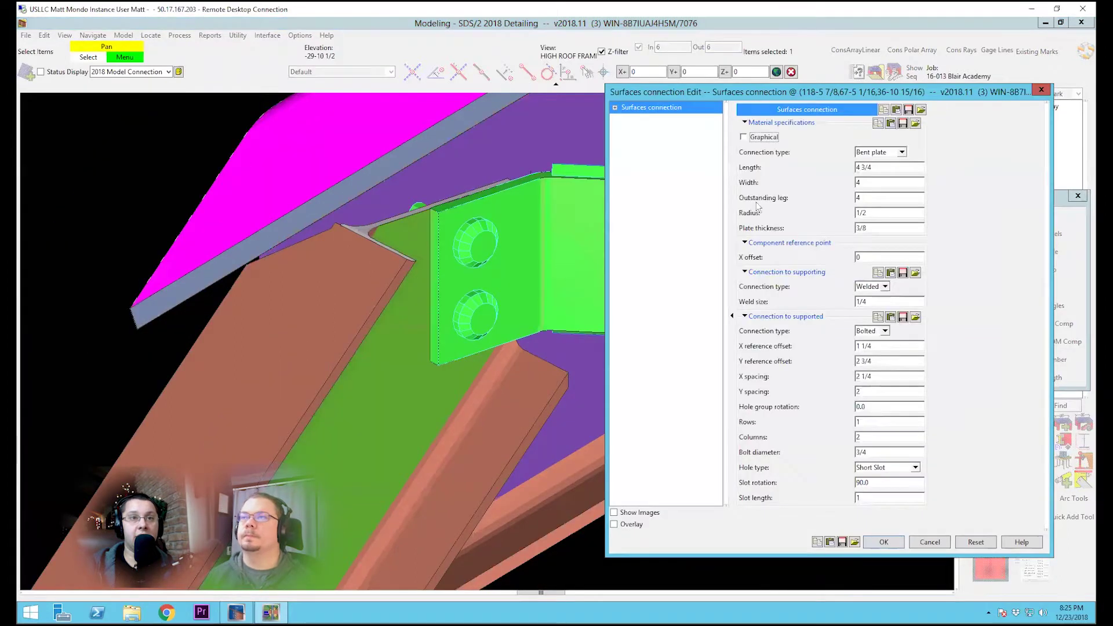
pyautogui.click(880, 287)
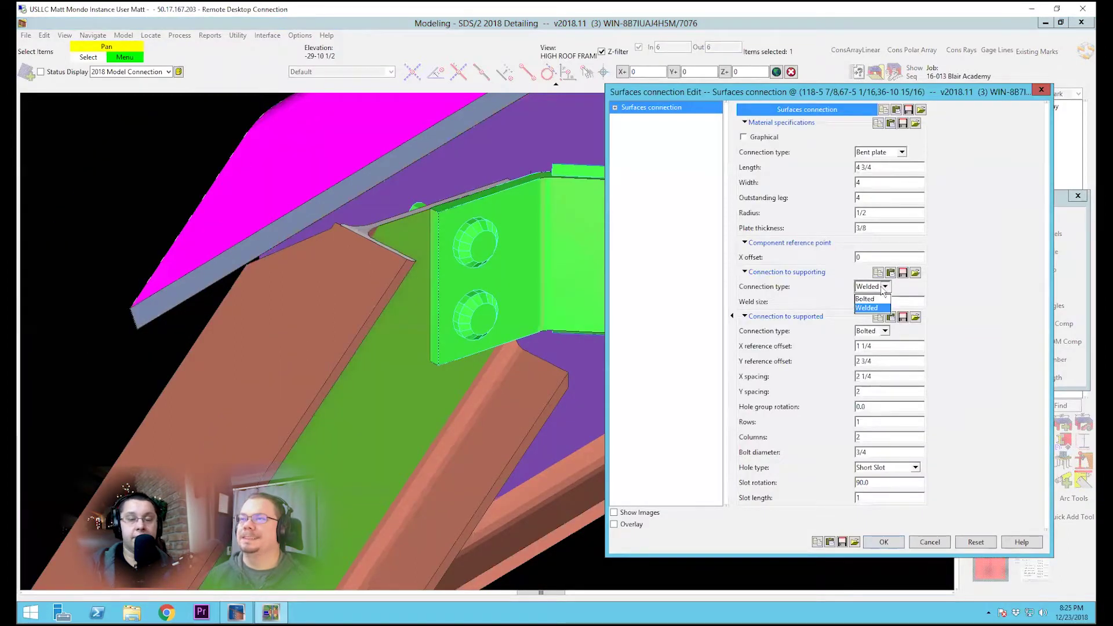
pyautogui.click(872, 295)
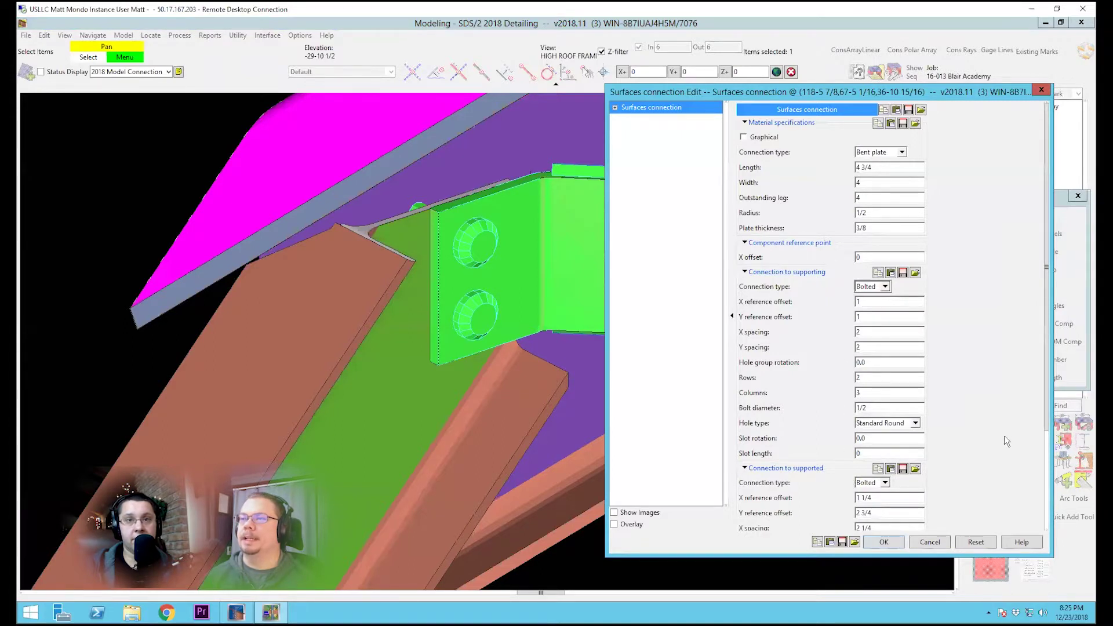
pyautogui.scroll(-3, 1004, 436)
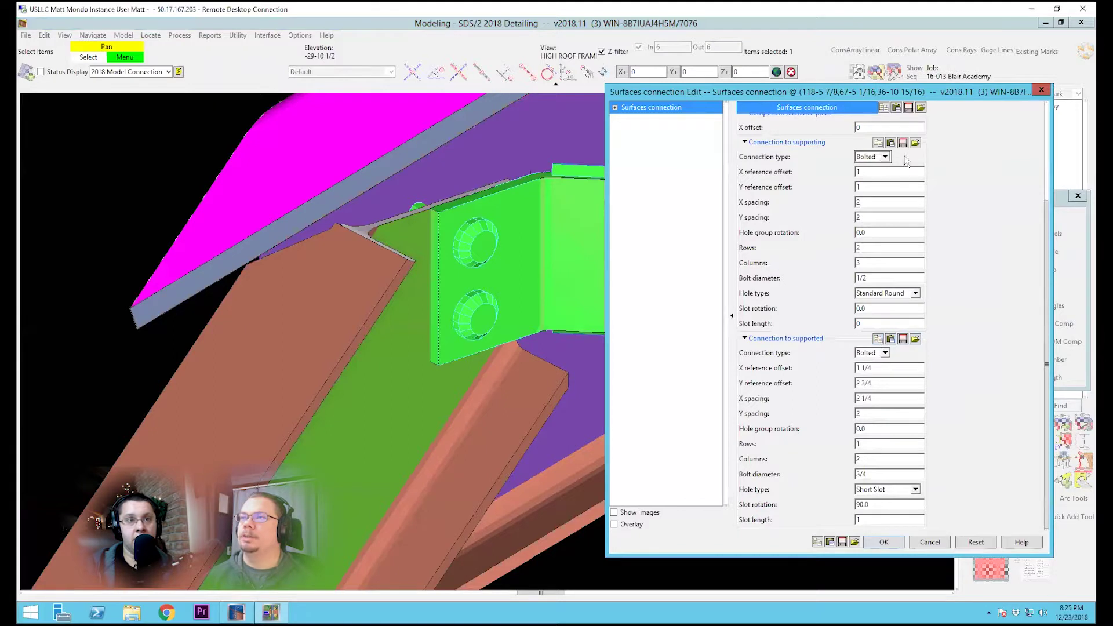
pyautogui.click(890, 143)
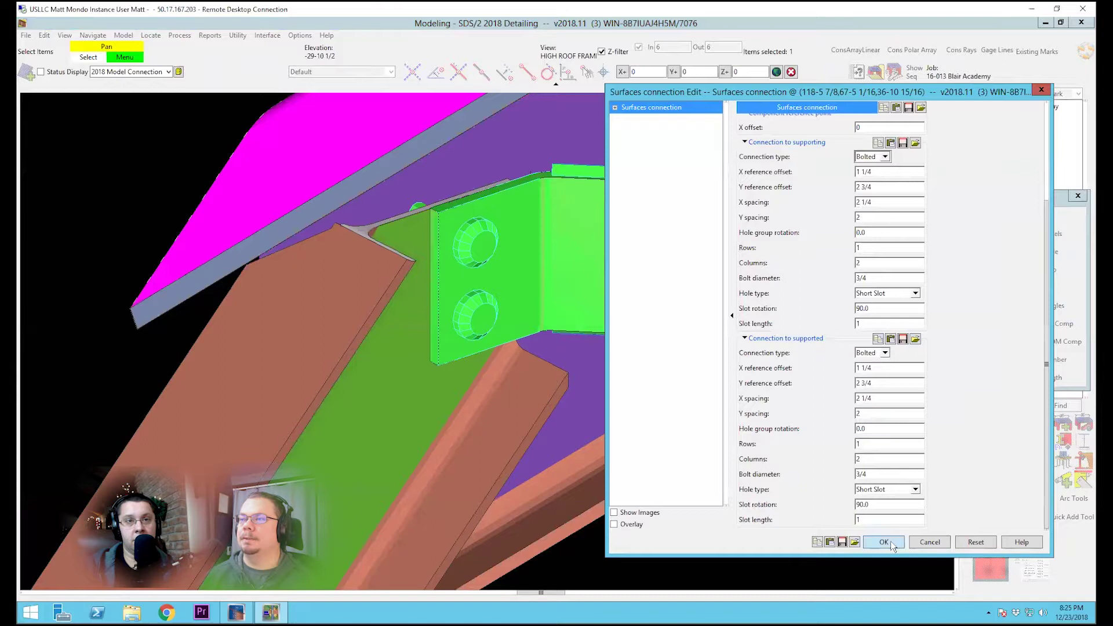
# Set the supporting side's hole type to Standard Round and apply the connection edit.
pyautogui.click(915, 293)
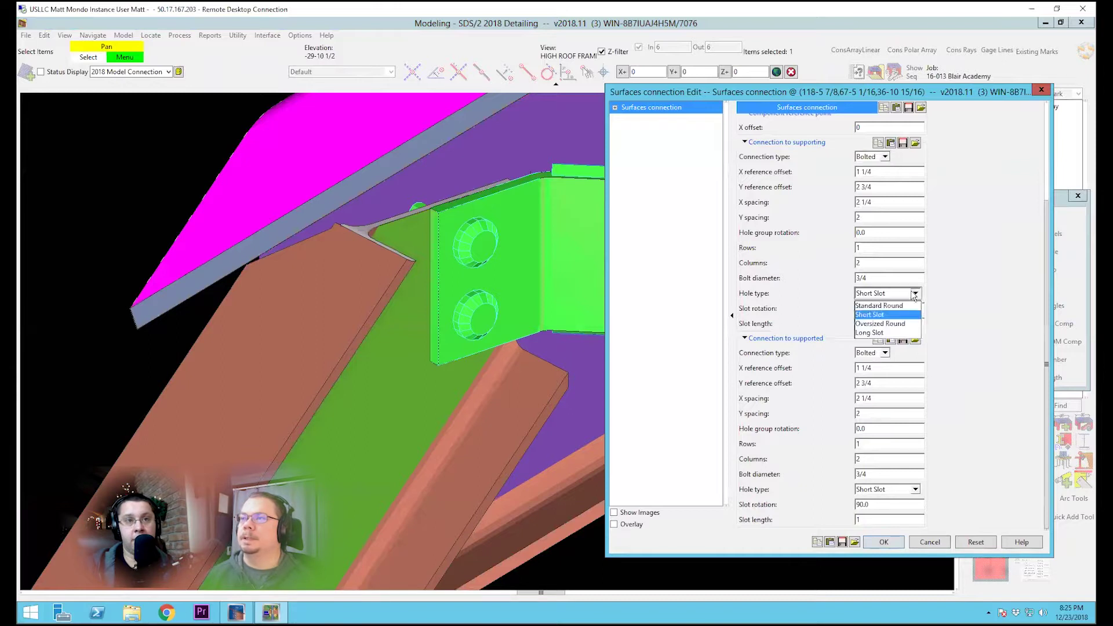
pyautogui.click(902, 306)
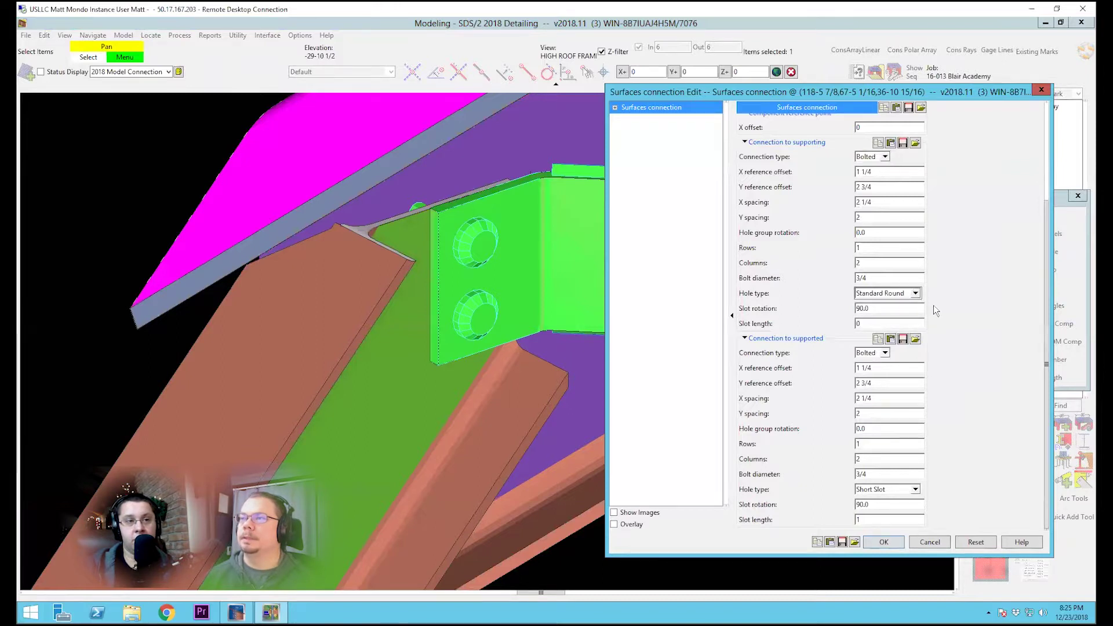
pyautogui.press('Return')
pyautogui.click(828, 512)
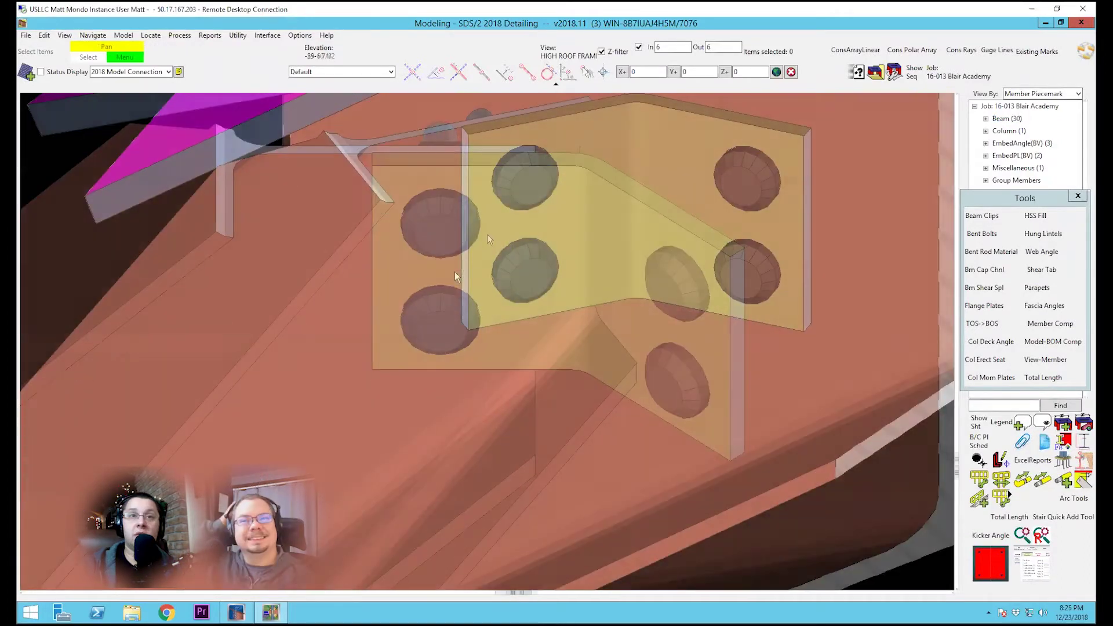
# Examine the bent plate bolted to both the coped beam's web and the roof beam's web from several angles.
pyautogui.scroll(-2, 454, 272)
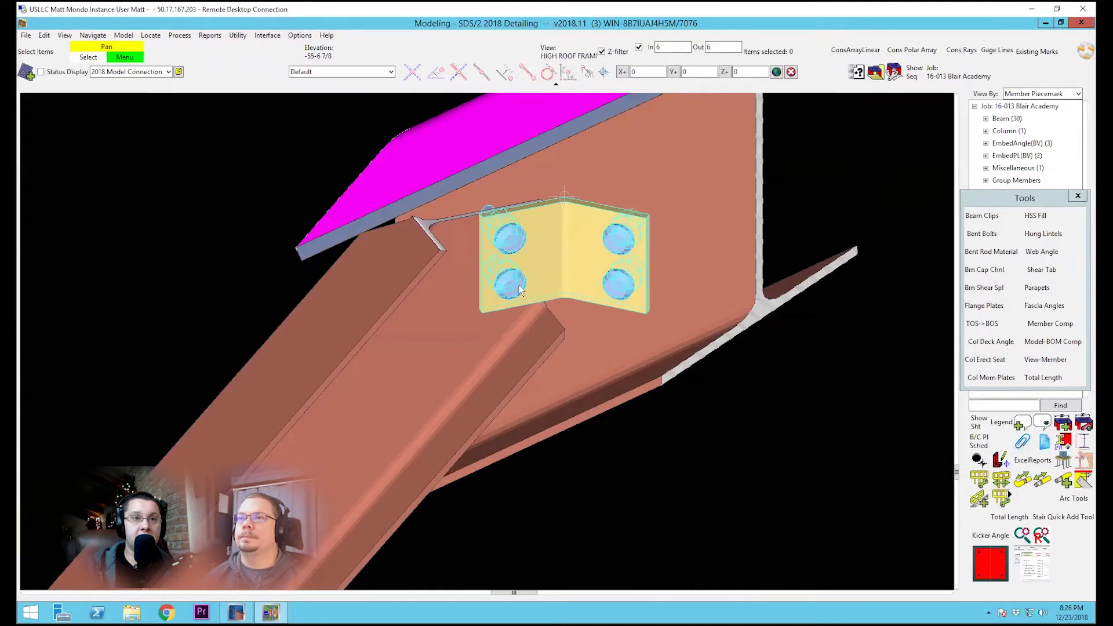
pyautogui.scroll(6, 551, 239)
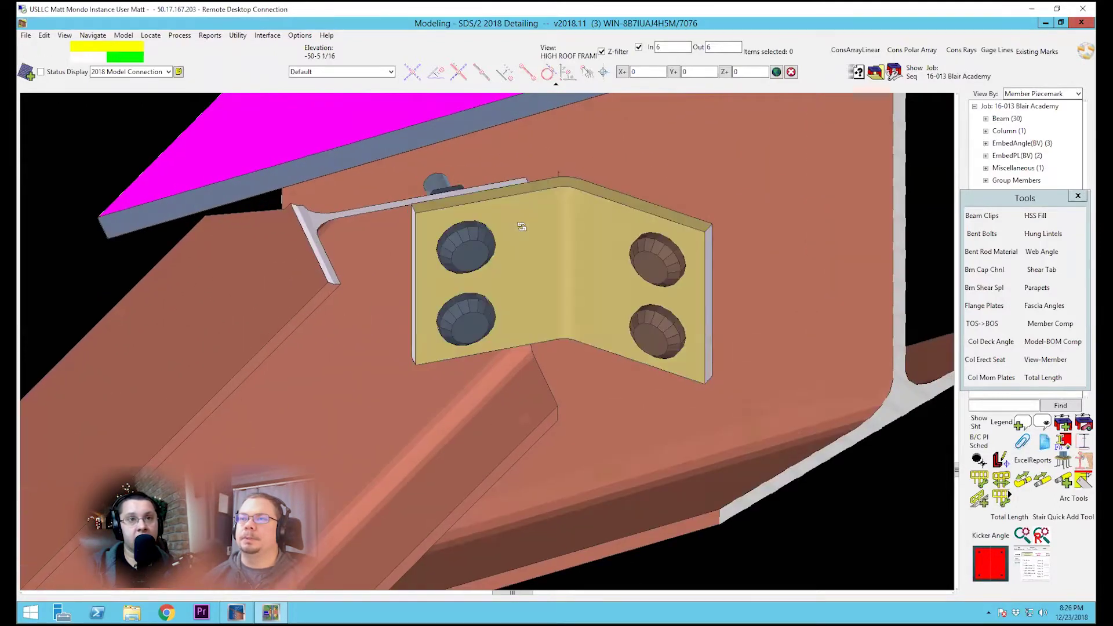
pyautogui.moveTo(522, 226); pyautogui.dragTo(464, 253, button='middle')
pyautogui.scroll(-3, 600, 250)
pyautogui.scroll(3, 540, 270)
pyautogui.scroll(-3, 568, 253)
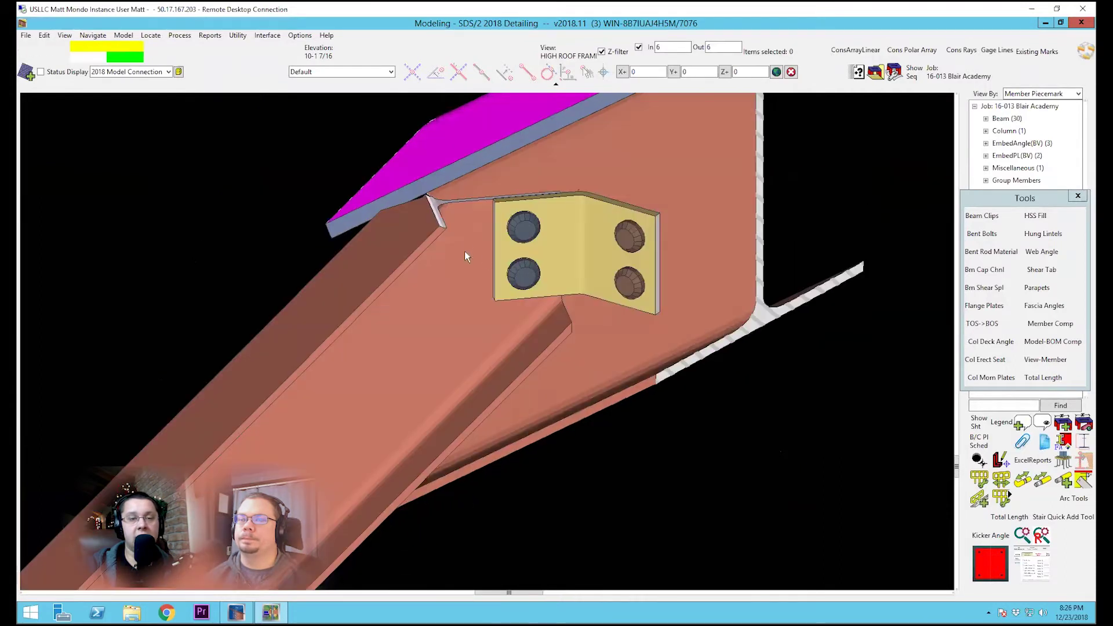
pyautogui.scroll(-3, 544, 259)
pyautogui.moveTo(552, 241)
pyautogui.mouseDown(button='middle')
pyautogui.moveTo(611, 252)
pyautogui.moveTo(777, 219)
pyautogui.moveTo(1055, 214)
pyautogui.moveTo(547, 245)
pyautogui.mouseUp(button='middle')
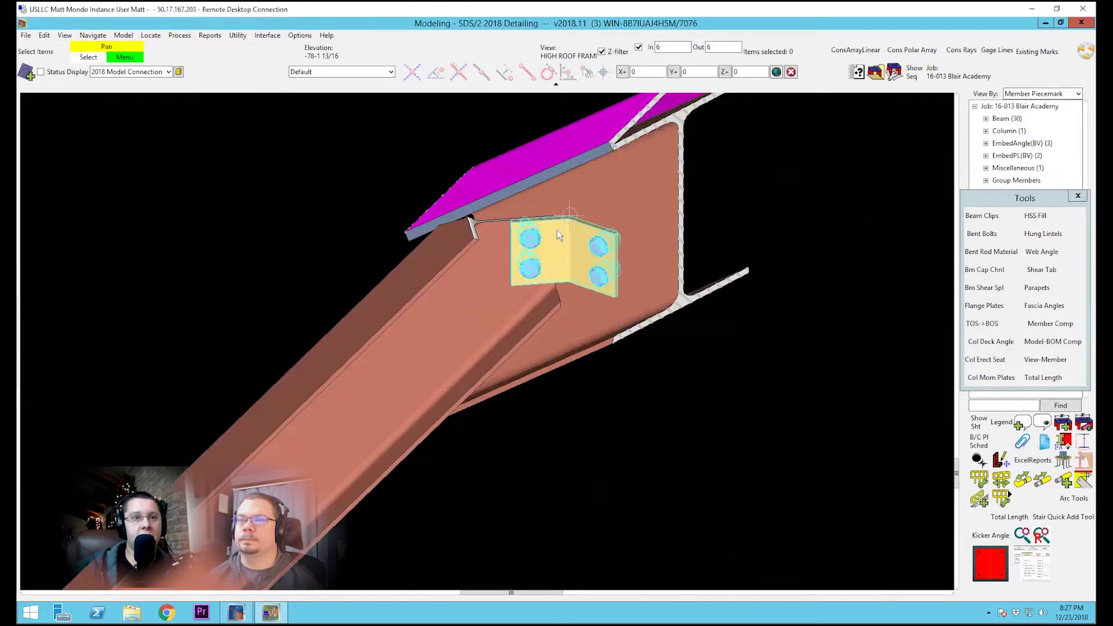
# Delete the bolted bent plate connection between the coped beam and the roof beam.
pyautogui.scroll(2, 556, 229)
pyautogui.scroll(2, 556, 229)
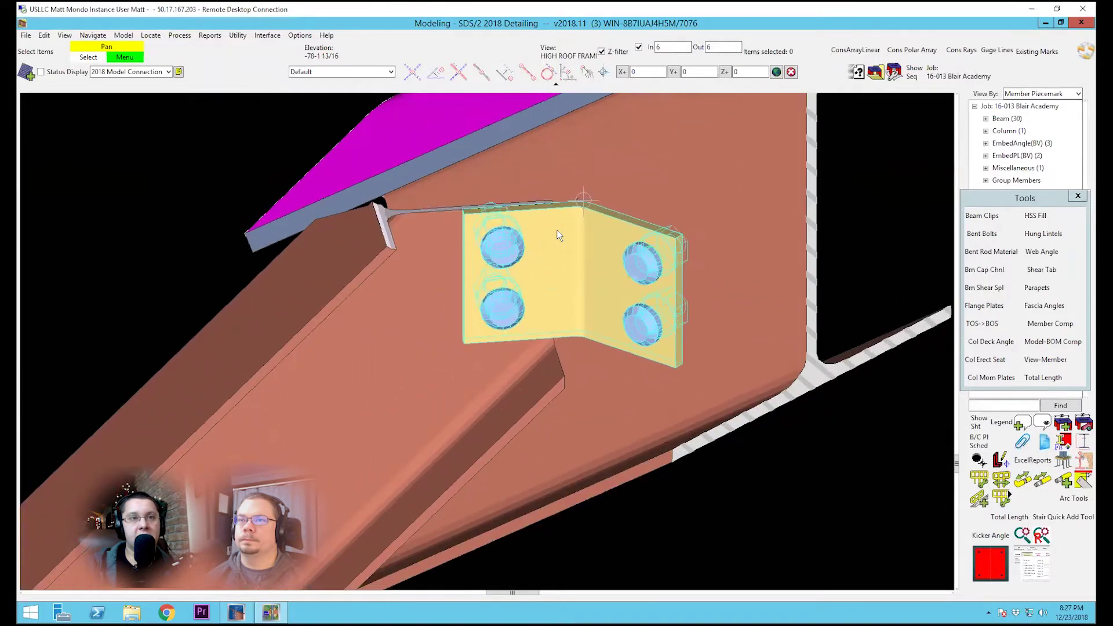
pyautogui.click(556, 229)
pyautogui.press('Delete')
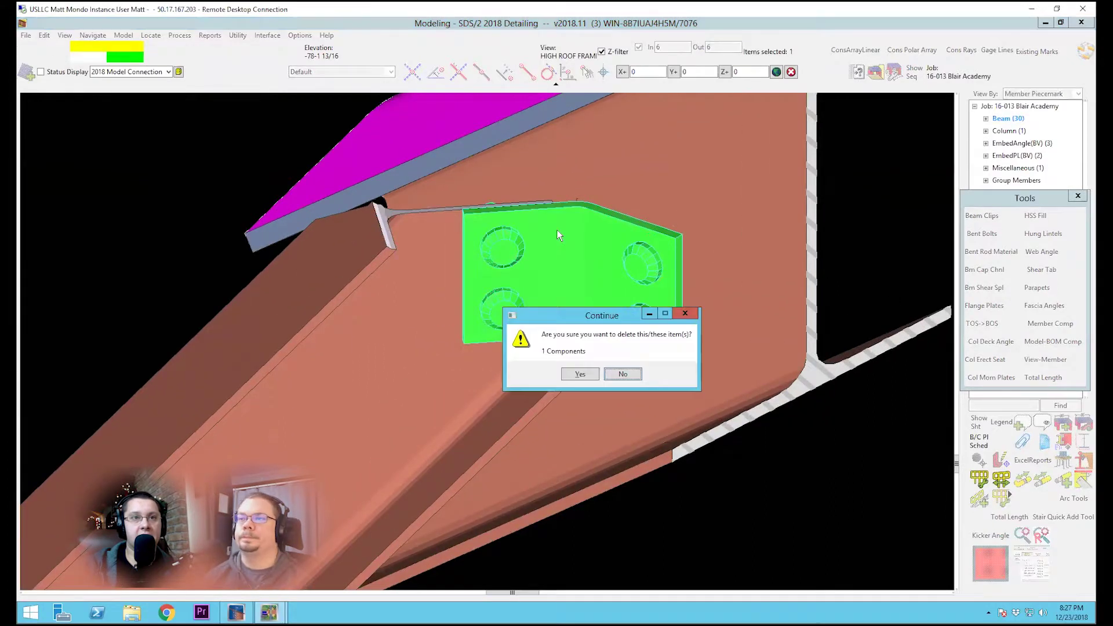
pyautogui.press('y')
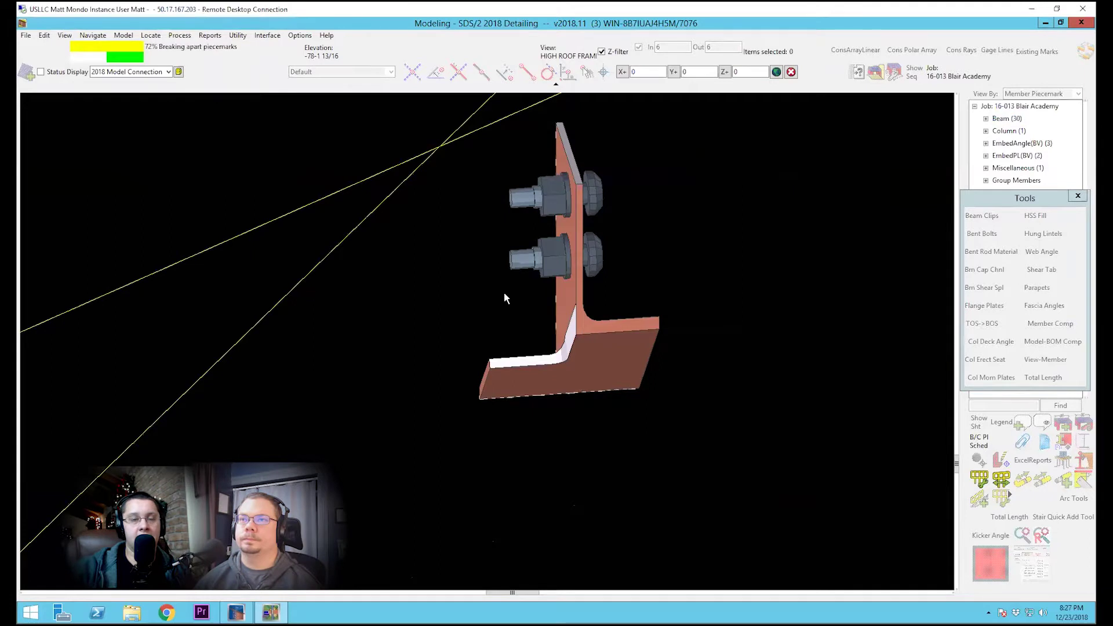
# Start a new Surfaces connection on the coped beam, picking the roof beam's web as supporting, the coped beam's web as supported, and an axis point.
pyautogui.click(426, 350)
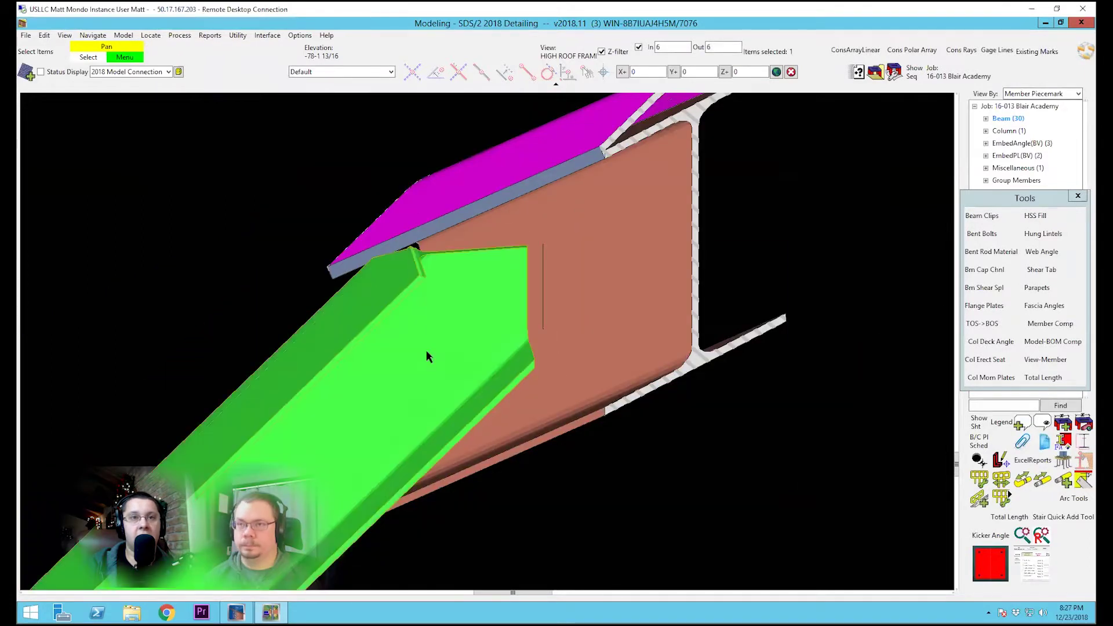
pyautogui.press('c')
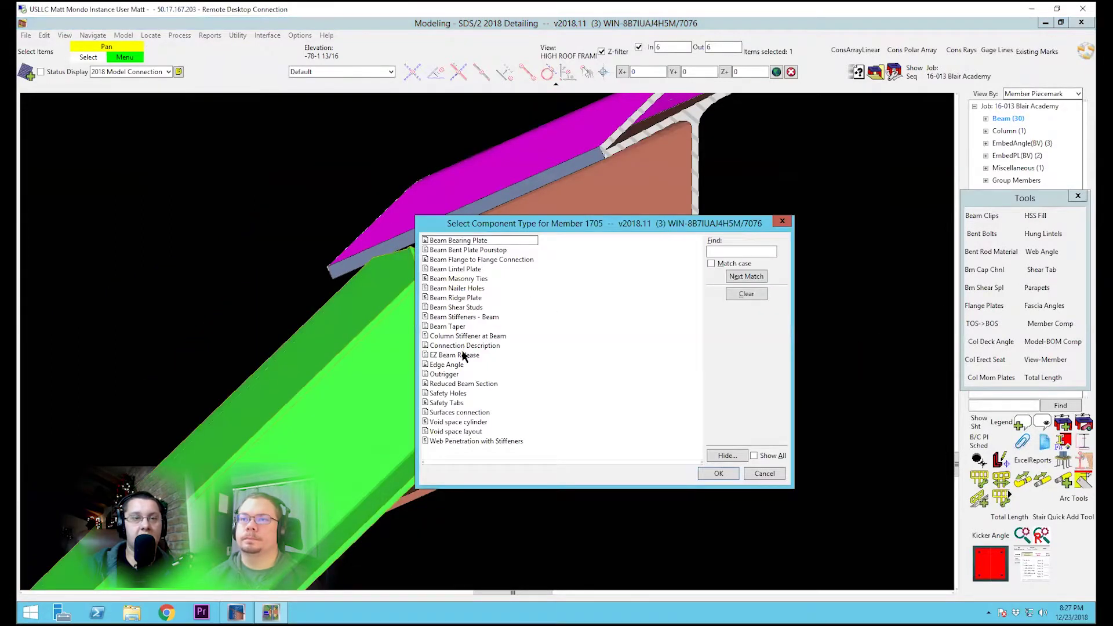
pyautogui.doubleClick(459, 413)
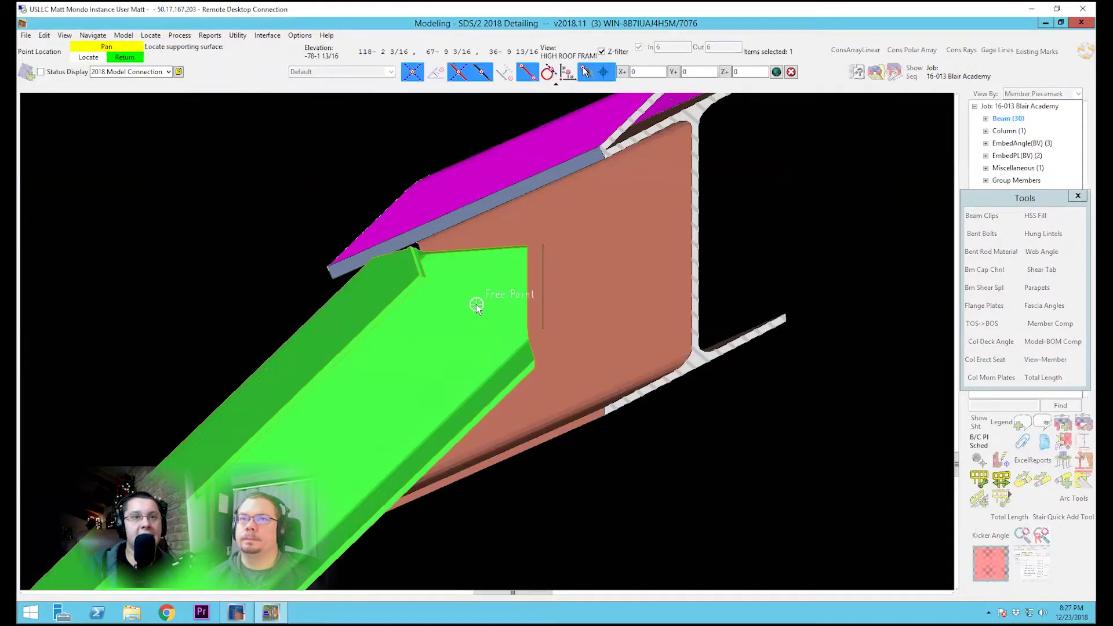
pyautogui.click(536, 294)
pyautogui.click(484, 302)
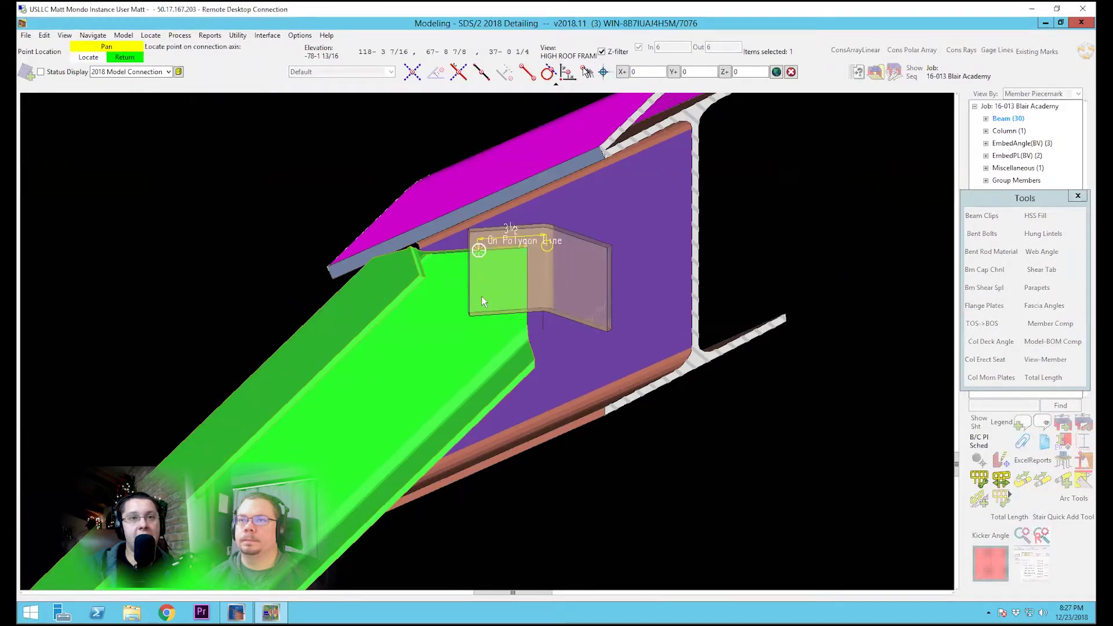
pyautogui.click(482, 298)
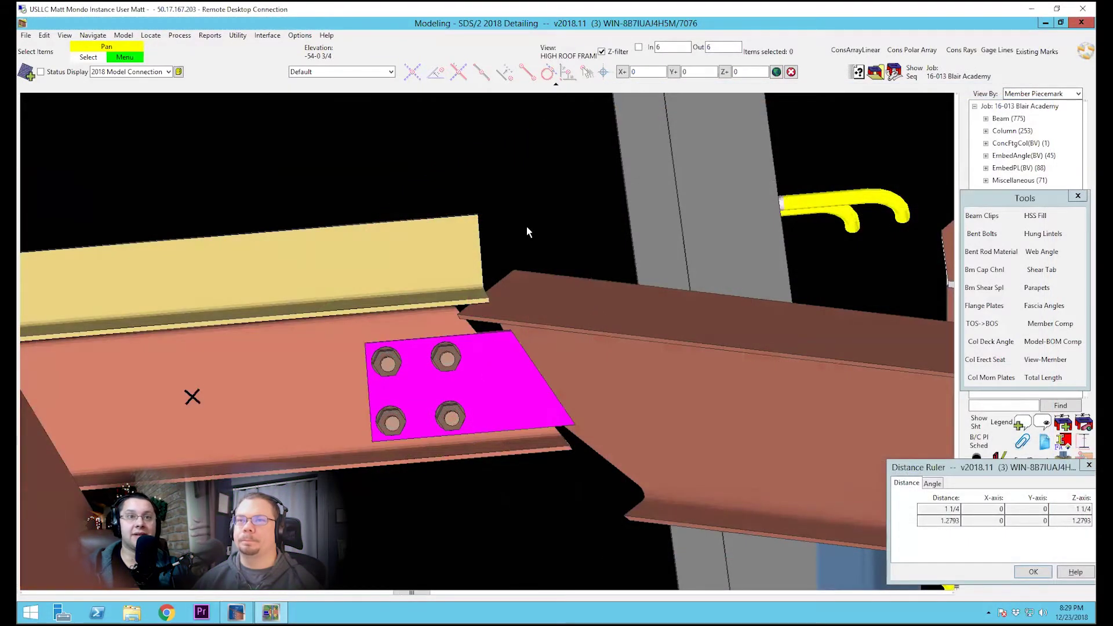
# Isolate the sloped beam with the post and the short beam with the angle by hiding all unselected members.
pyautogui.keyDown('shift'); pyautogui.moveTo(596, 322); pyautogui.dragTo(734, 288, button='middle'); pyautogui.keyUp('shift')
pyautogui.click(544, 318)
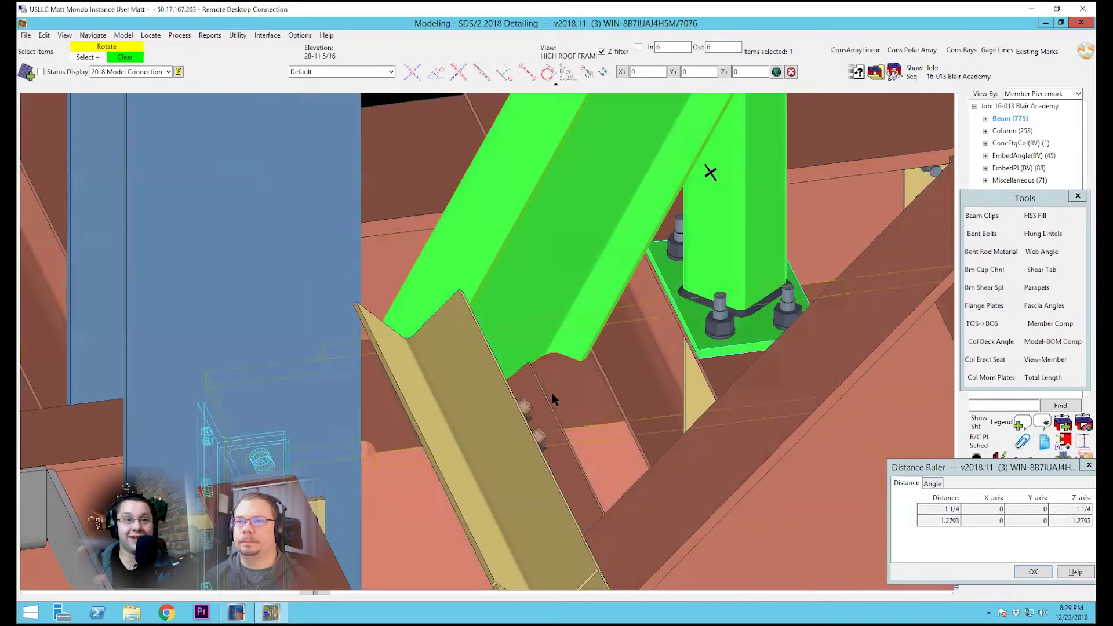
pyautogui.keyDown('ctrl'); pyautogui.click(534, 388); pyautogui.keyUp('ctrl')
pyautogui.rightClick(535, 385)
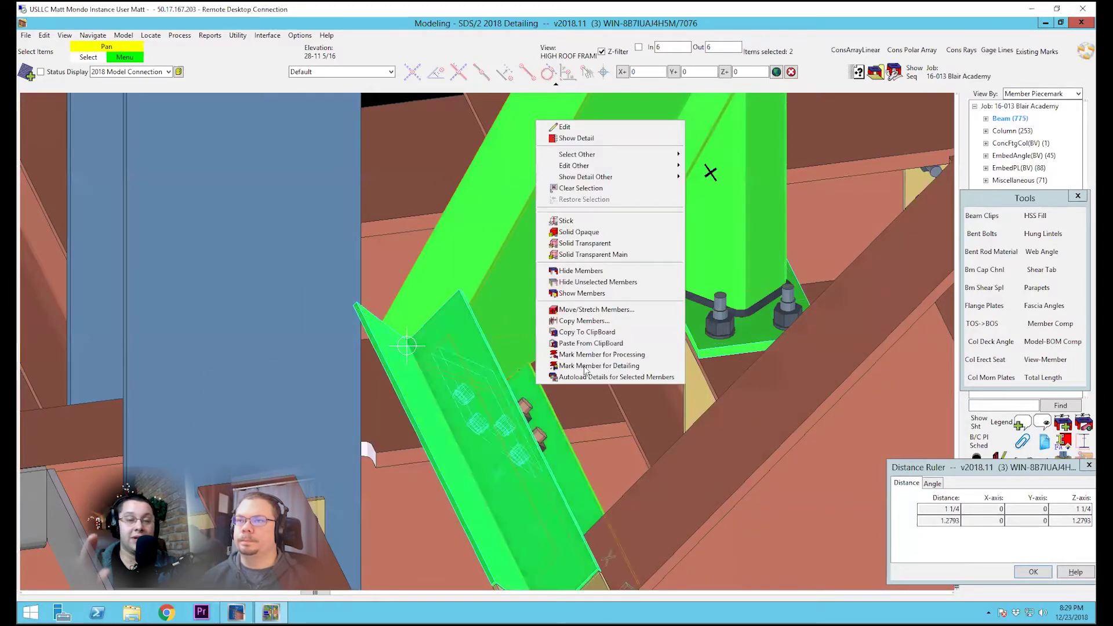
pyautogui.click(597, 282)
# Examine the skewed joint between the two isolated beams in plan and 3D, including the magenta four-bolt plate.
pyautogui.keyDown('shift'); pyautogui.moveTo(504, 331); pyautogui.dragTo(765, 595, button='middle'); pyautogui.keyUp('shift')
pyautogui.scroll(-6, 533, 436)
pyautogui.scroll(4, 529, 415)
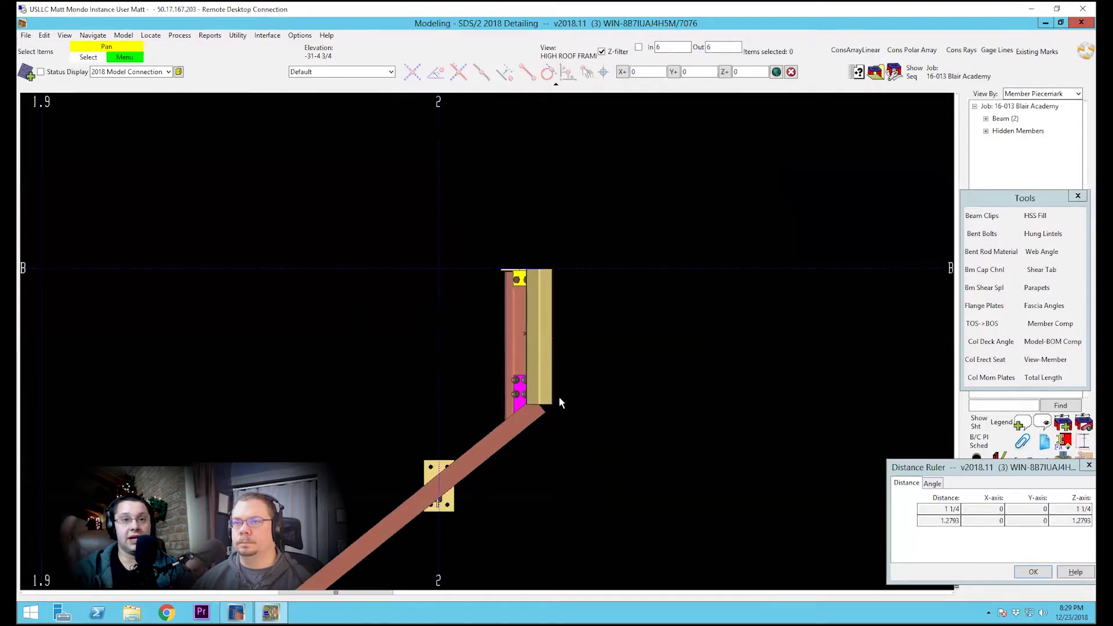
pyautogui.scroll(5, 534, 416)
pyautogui.scroll(-5, 533, 416)
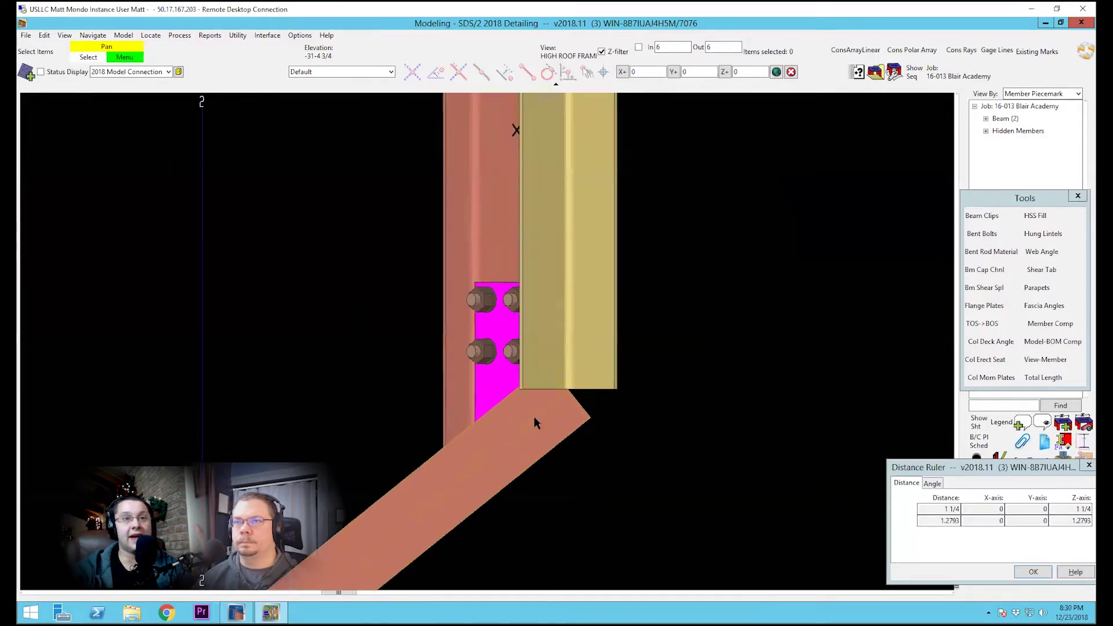
pyautogui.scroll(-3, 536, 421)
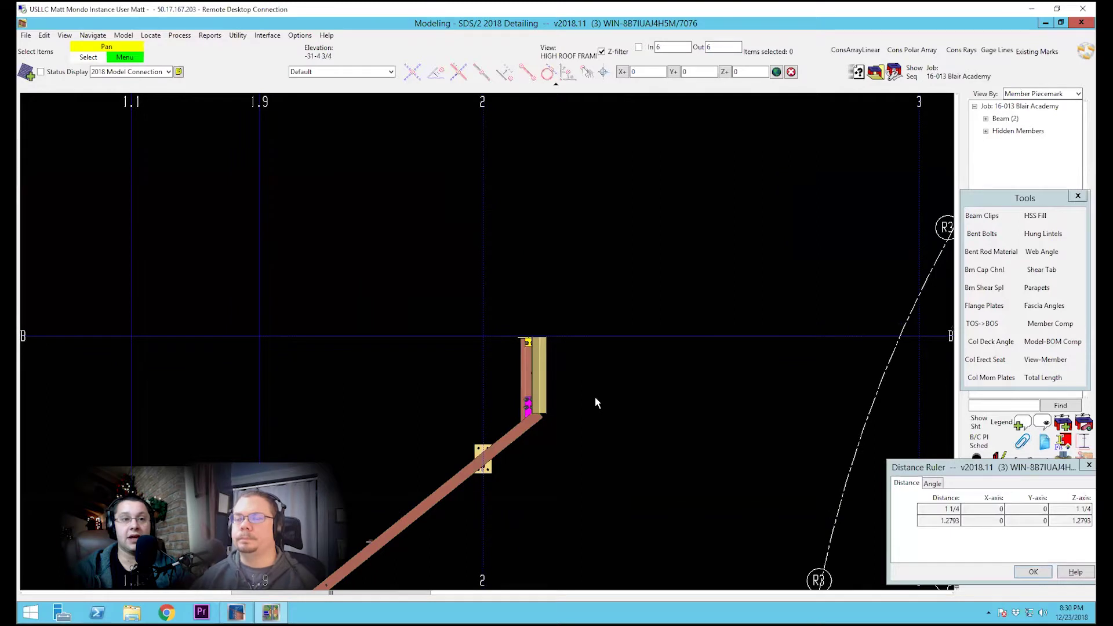
pyautogui.scroll(6, 532, 416)
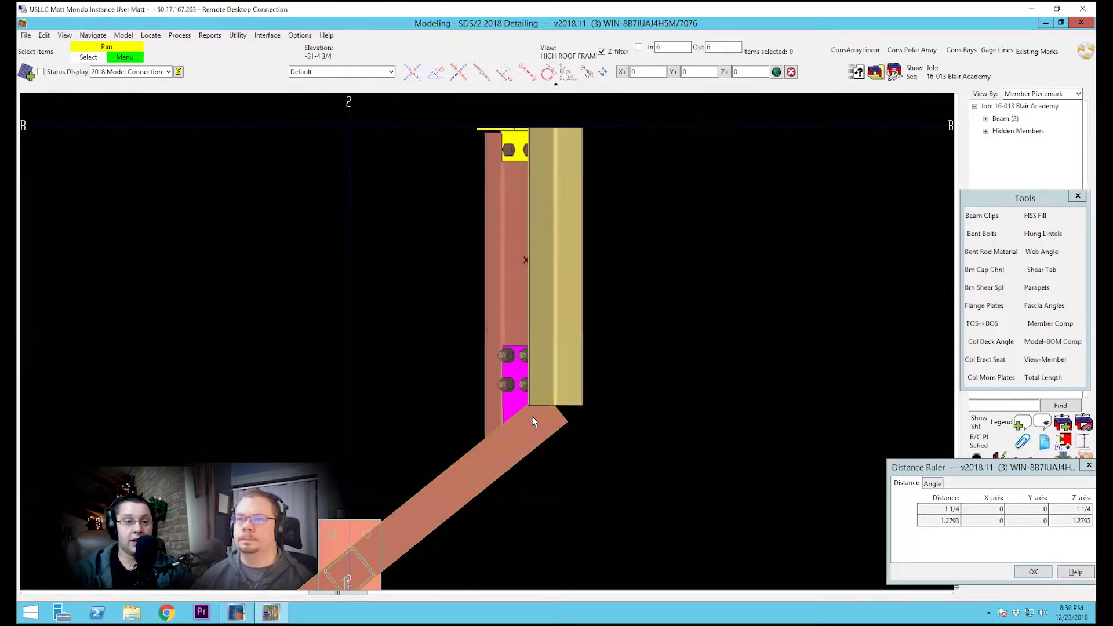
pyautogui.keyDown('shift'); pyautogui.moveTo(496, 355); pyautogui.dragTo(489, 311, button='middle'); pyautogui.keyUp('shift')
pyautogui.keyDown('shift'); pyautogui.moveTo(490, 312); pyautogui.dragTo(392, 265, button='middle'); pyautogui.keyUp('shift')
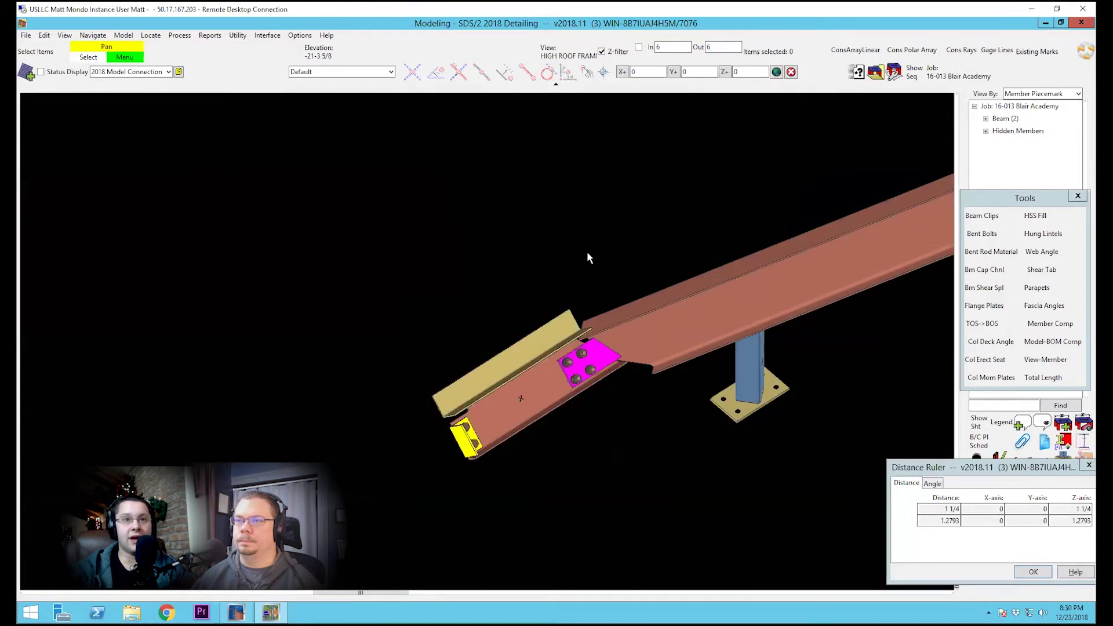
pyautogui.scroll(2, 617, 360)
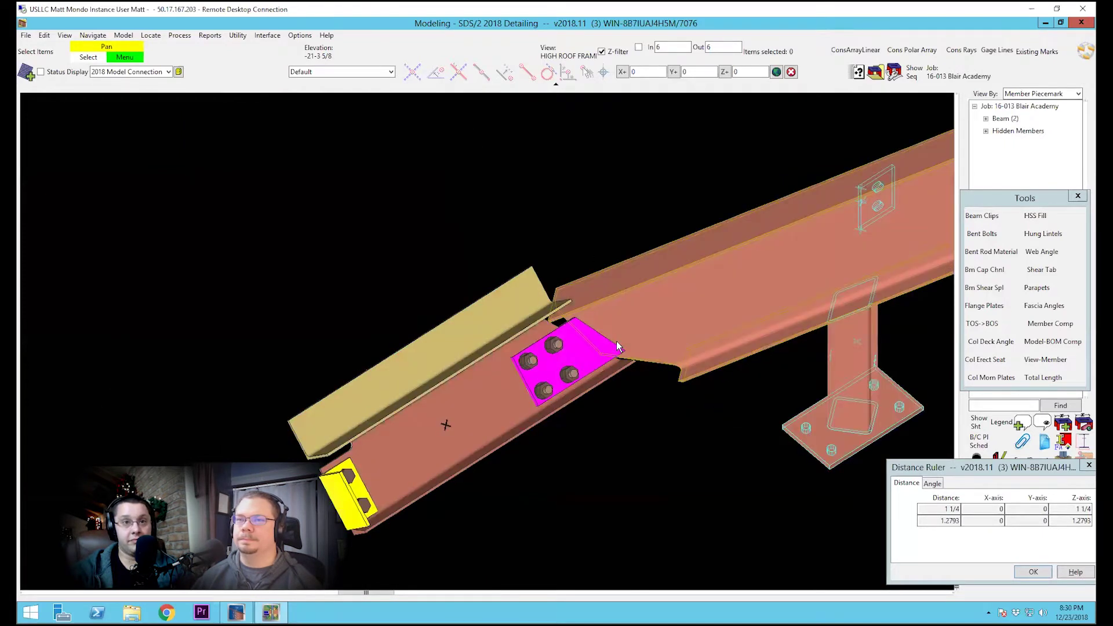
pyautogui.scroll(4, 603, 346)
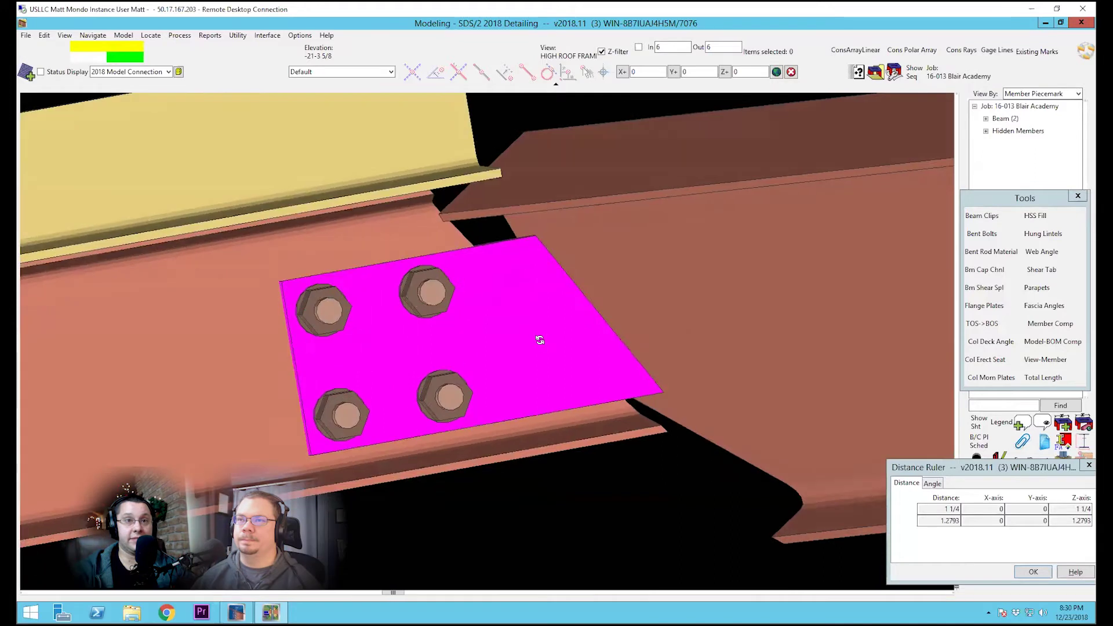
pyautogui.keyDown('shift'); pyautogui.moveTo(604, 347); pyautogui.dragTo(537, 313, button='middle'); pyautogui.keyUp('shift')
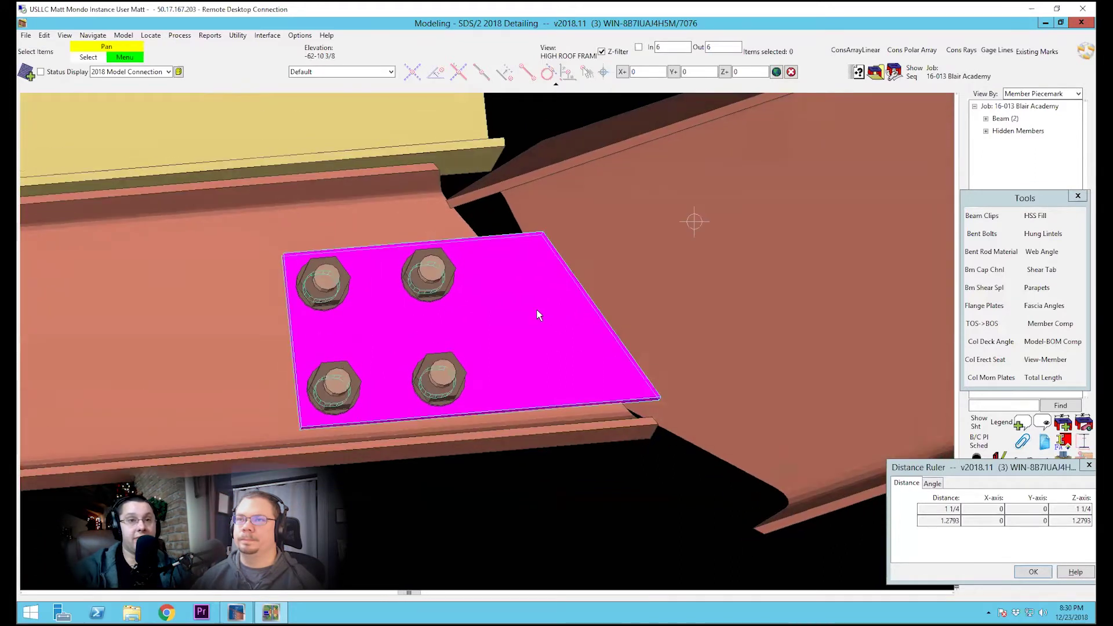
# Delete the magenta skewed plate with its bolts, and the four holes remaining in the short beam's web.
pyautogui.click(536, 315)
pyautogui.press('Delete')
pyautogui.press('Return')
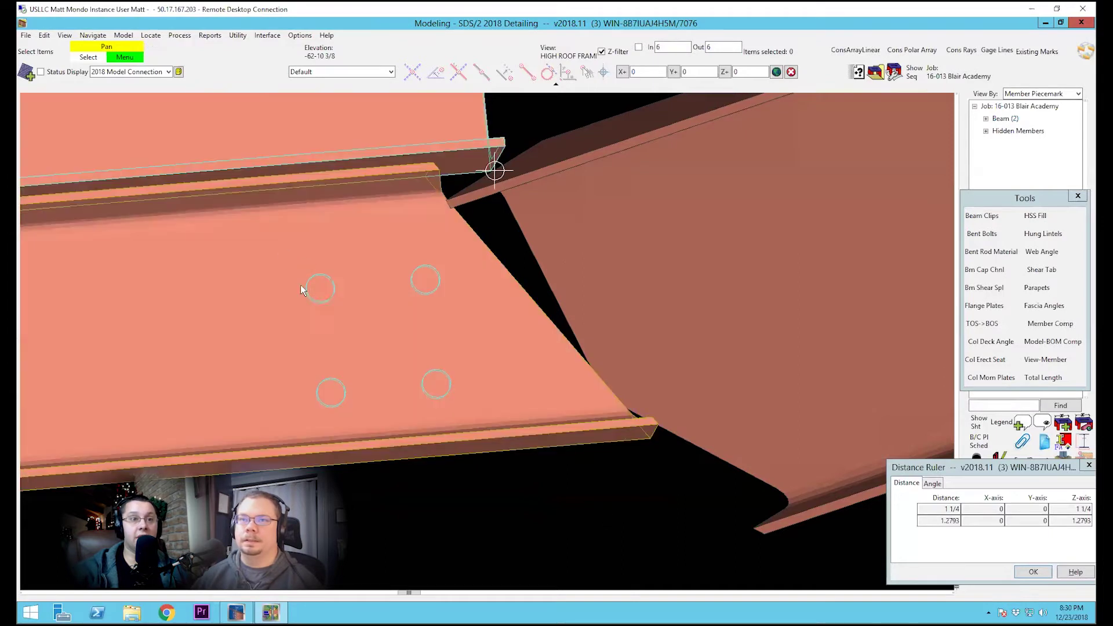
pyautogui.click(337, 383)
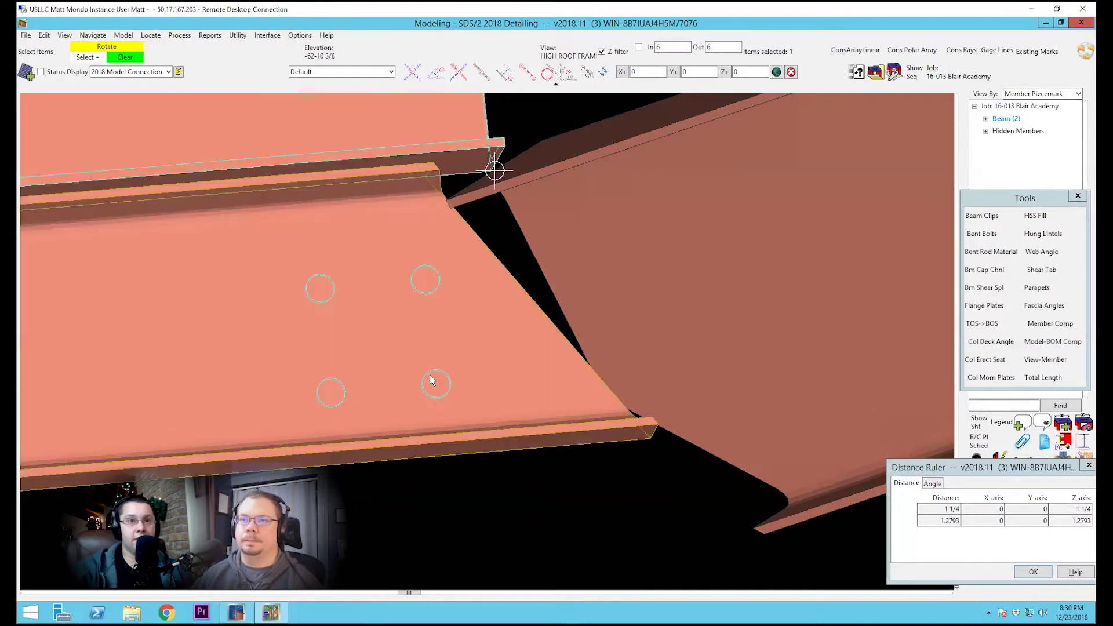
pyautogui.click(429, 283)
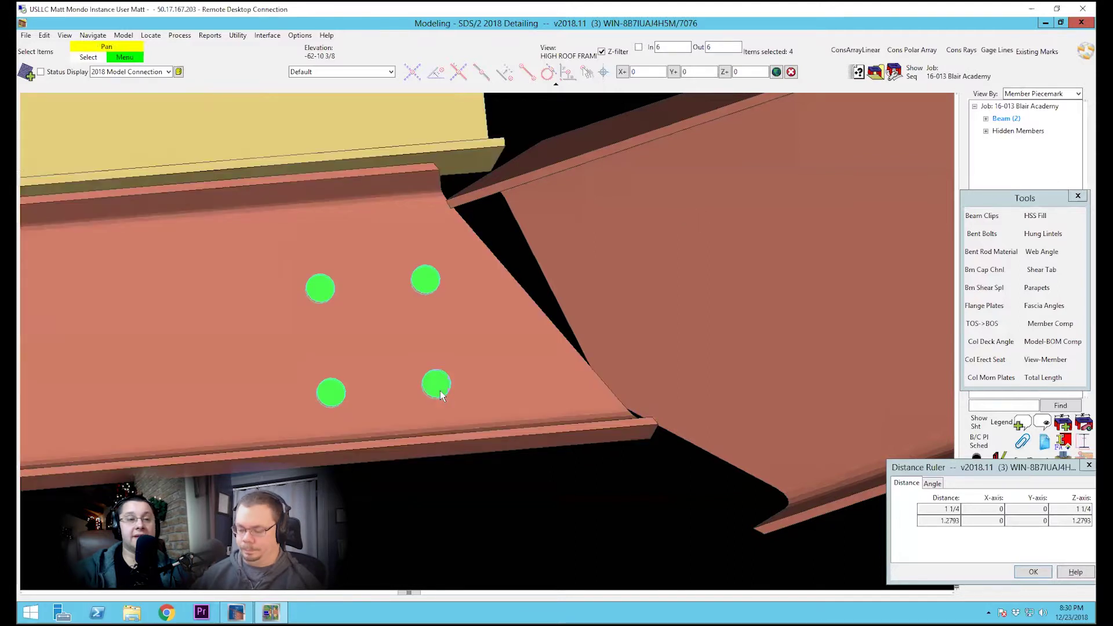
pyautogui.press('Delete')
pyautogui.press('Return')
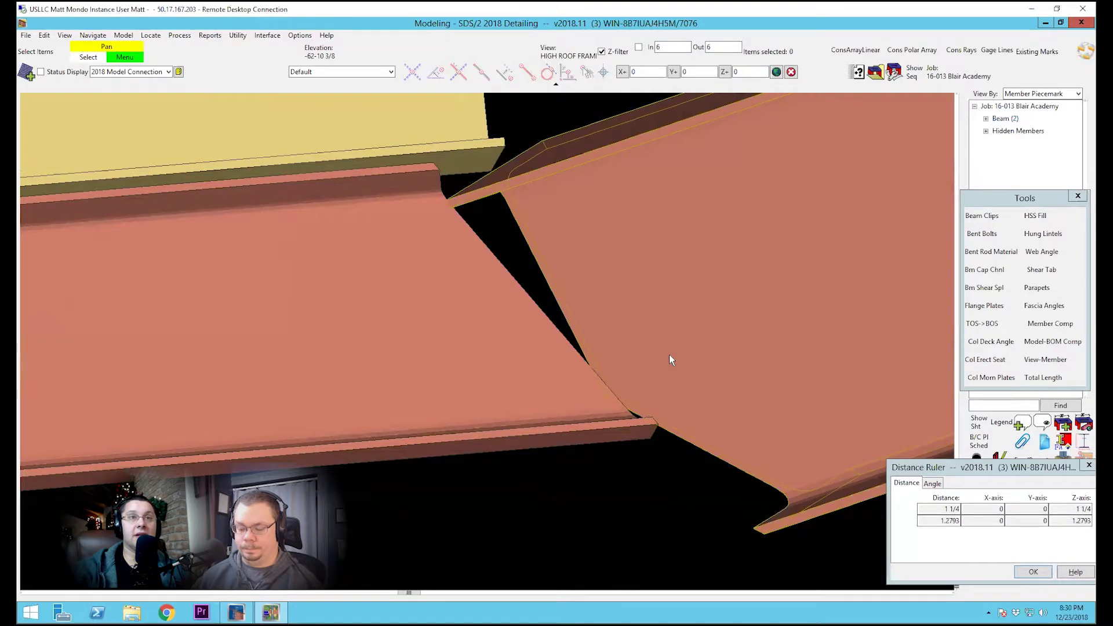
# Add a Surfaces connection to the sloped beam, with its web as supporting, the short beam's web as supported, and an axis point below the joint.
pyautogui.click(669, 359)
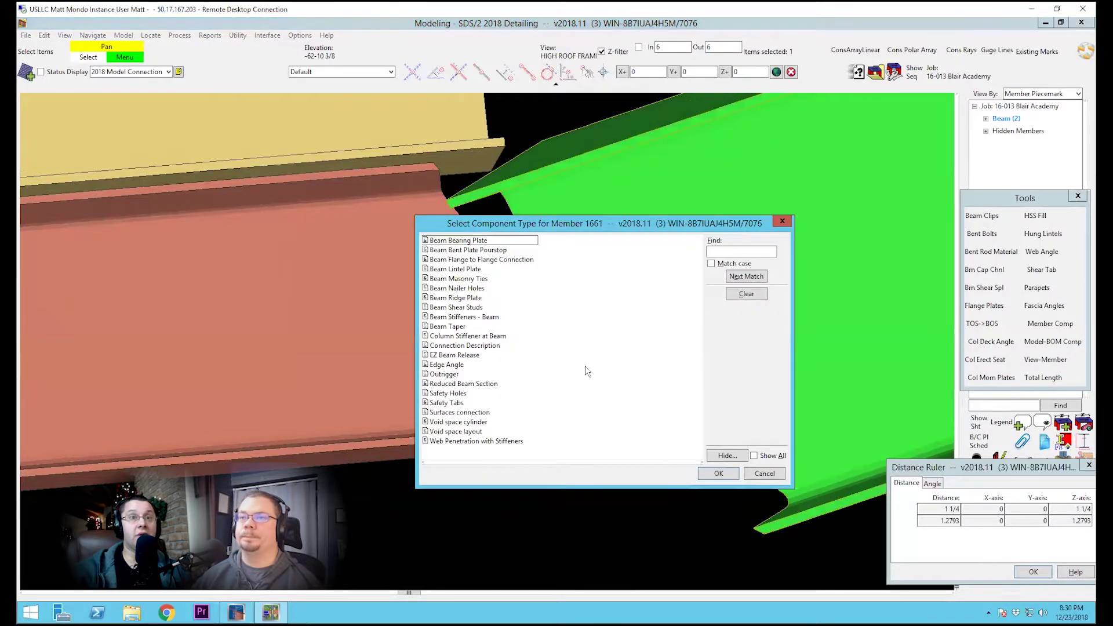
pyautogui.doubleClick(453, 413)
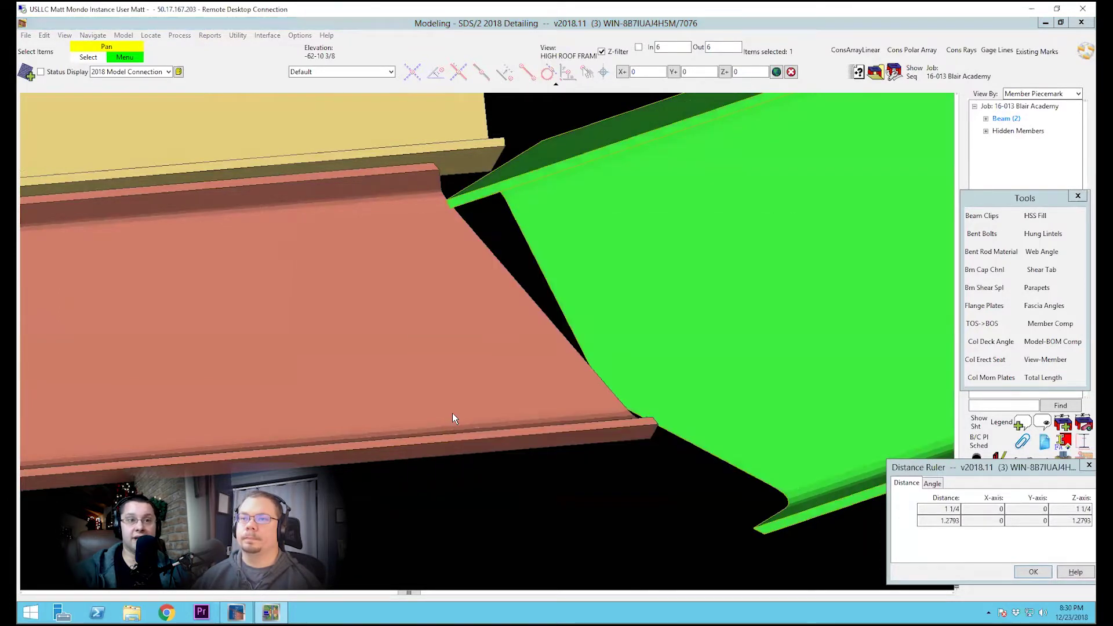
pyautogui.click(635, 253)
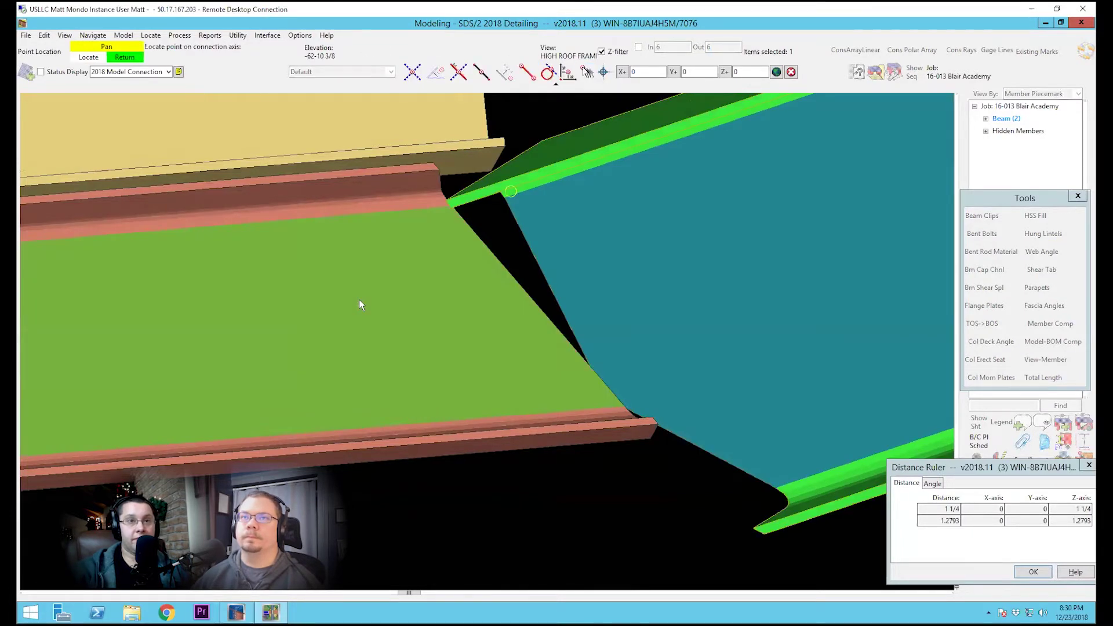
pyautogui.scroll(-2, 568, 360)
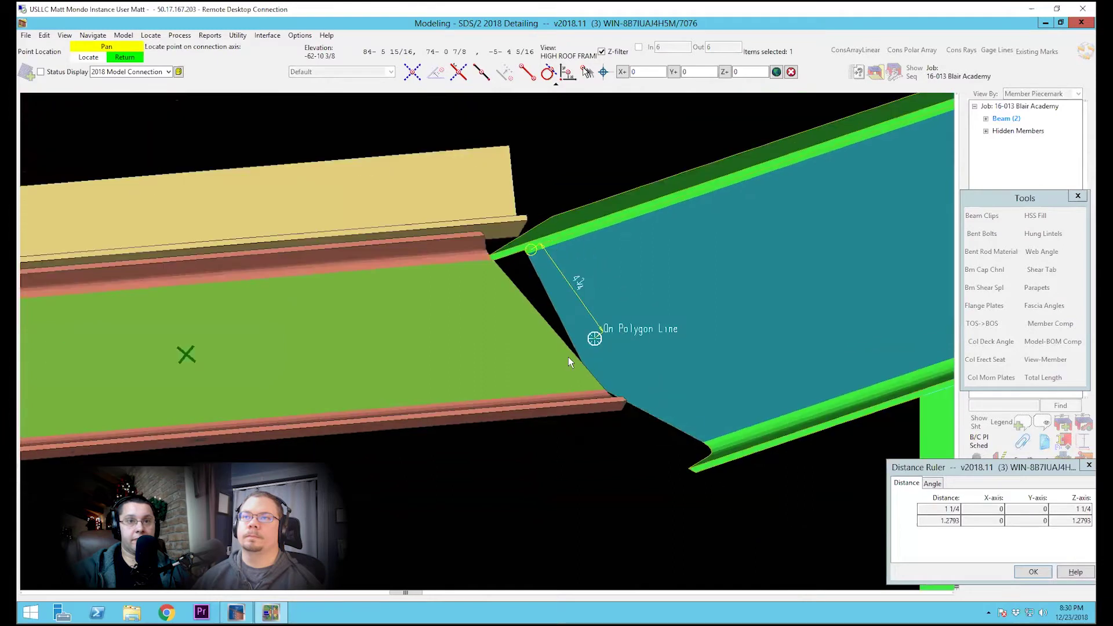
pyautogui.scroll(-2, 568, 362)
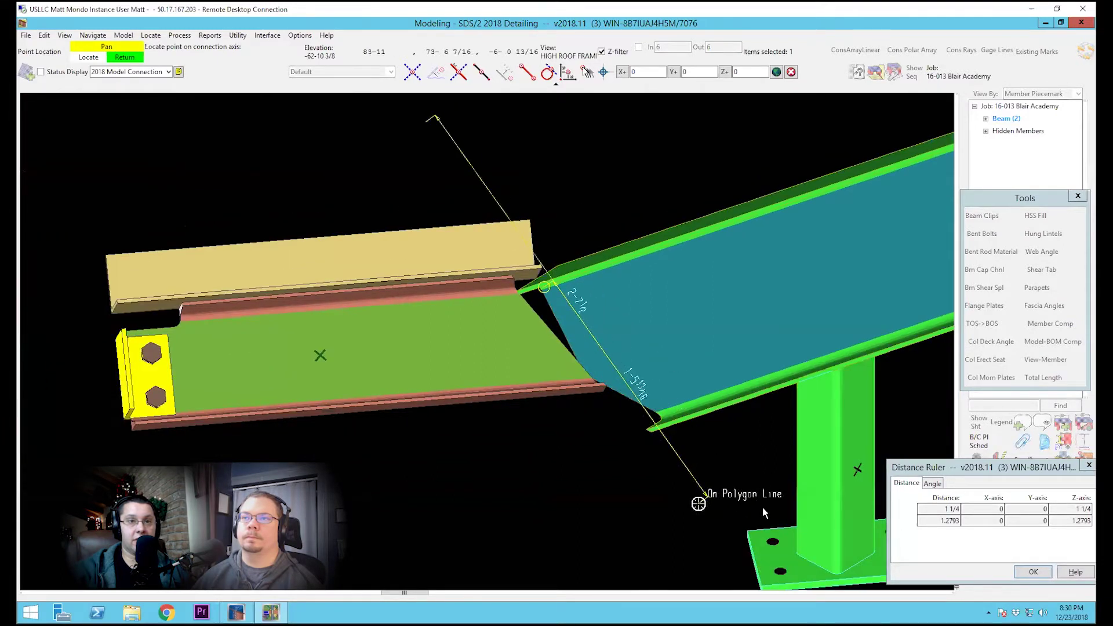
pyautogui.scroll(-2, 592, 357)
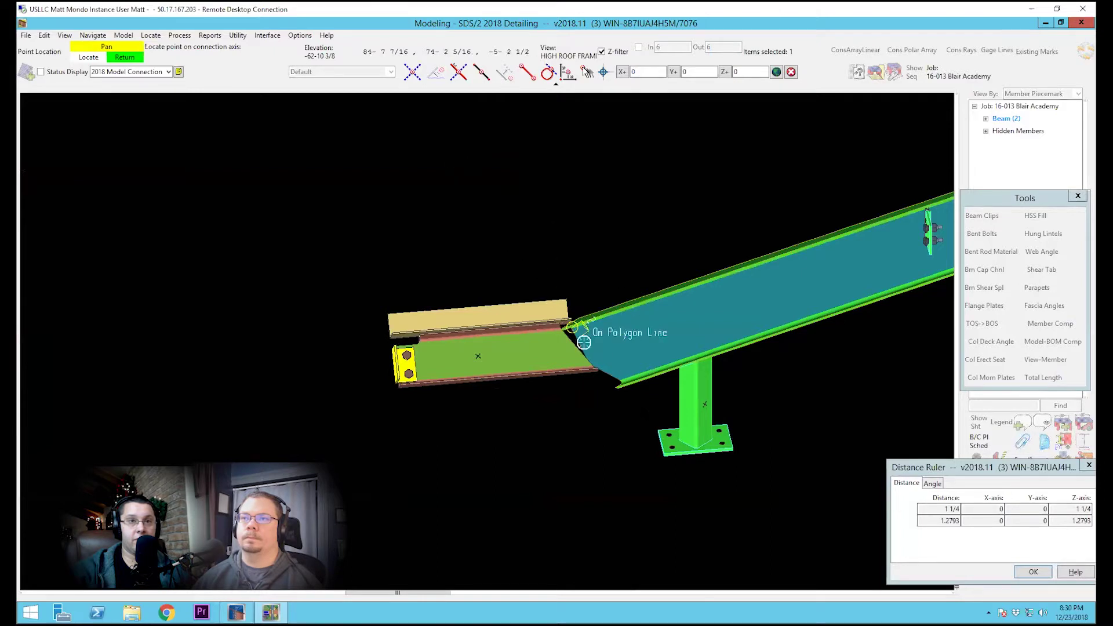
pyautogui.scroll(-3, 568, 378)
pyautogui.scroll(4, 587, 404)
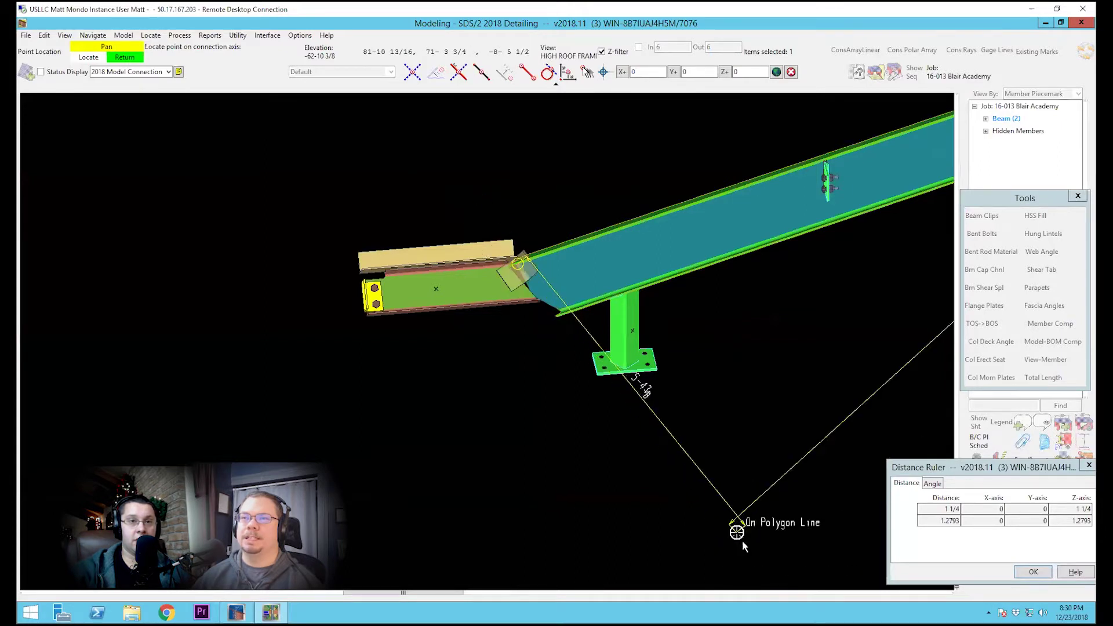
pyautogui.click(745, 545)
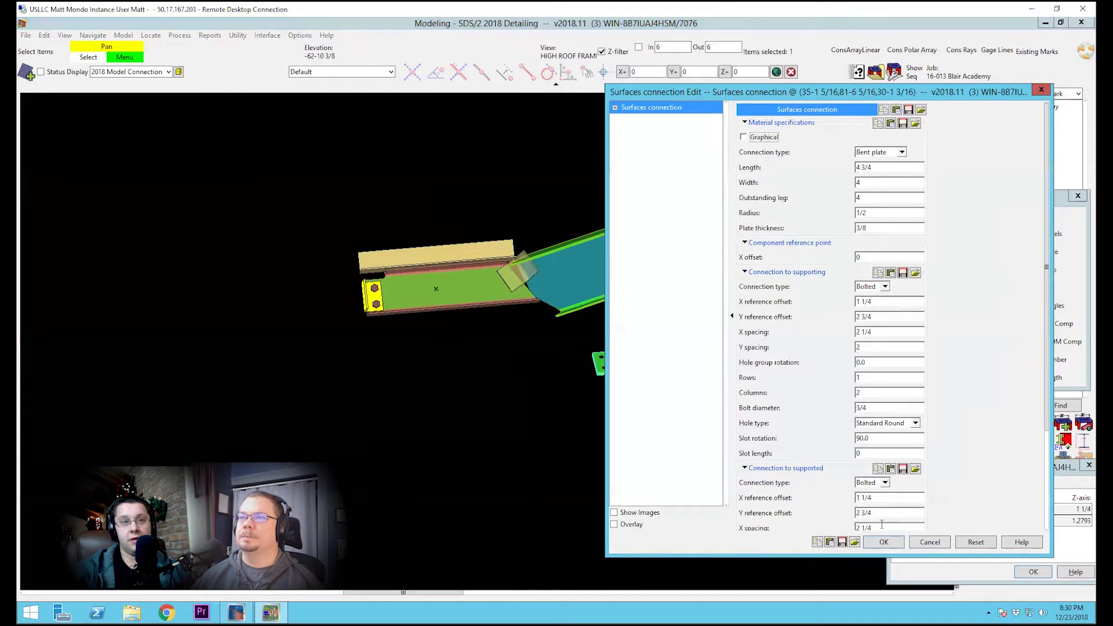
# Set the supporting side to Welded and the connection type to Shear plate, and create the connection.
pyautogui.click(882, 287)
pyautogui.click(874, 308)
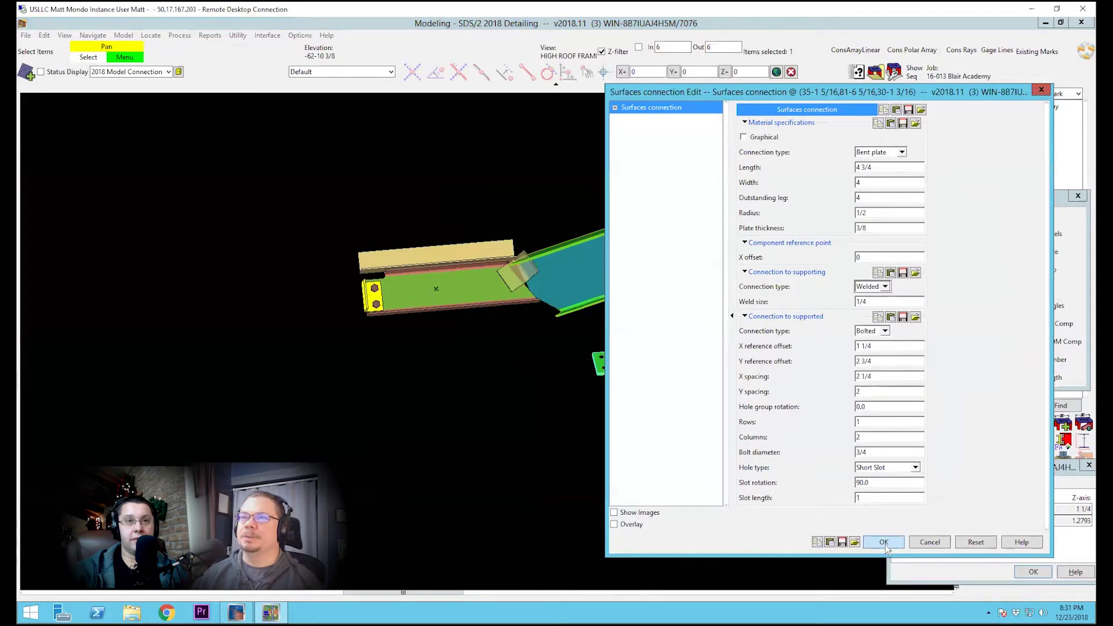
pyautogui.click(902, 153)
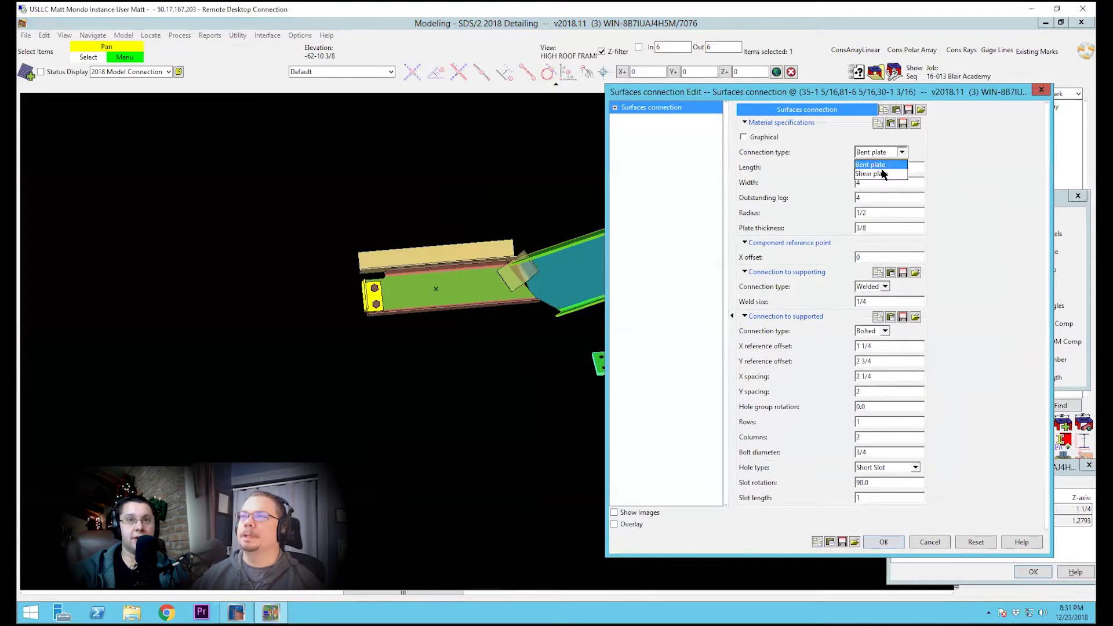
pyautogui.click(881, 174)
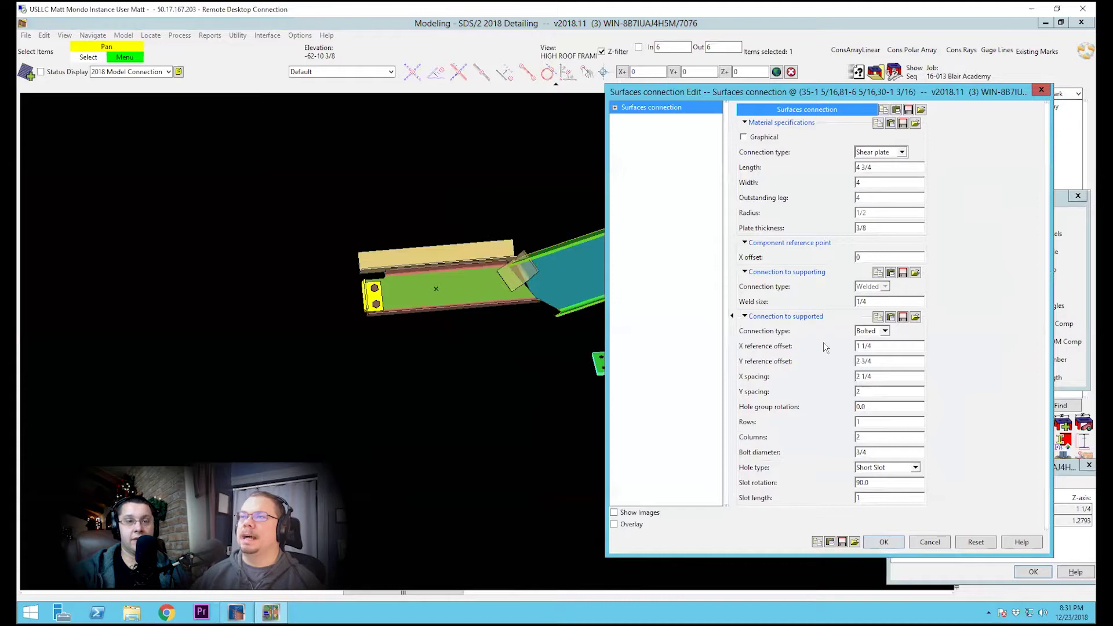
pyautogui.click(884, 543)
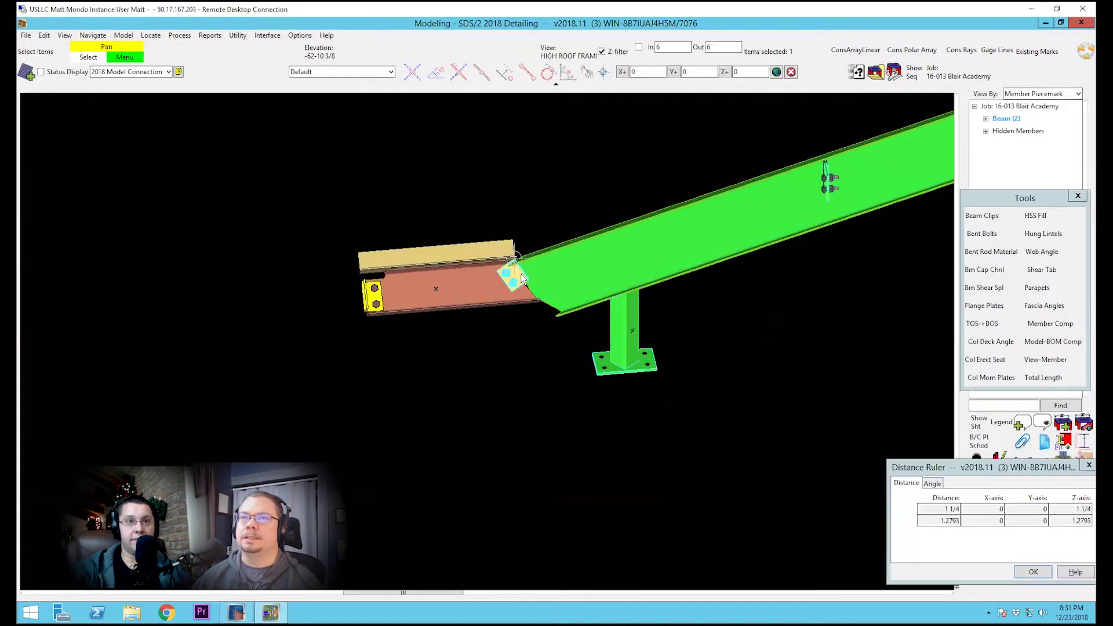
# Edit the new shear plate's bolt pattern to 2 rows with a Y spacing of 2 1/4.
pyautogui.scroll(5, 519, 271)
pyautogui.moveTo(512, 287)
pyautogui.mouseDown(button='middle')
pyautogui.moveTo(497, 280)
pyautogui.moveTo(517, 327)
pyautogui.moveTo(496, 309)
pyautogui.moveTo(481, 238)
pyautogui.moveTo(502, 302)
pyautogui.mouseUp(button='middle')
pyautogui.click(506, 312)
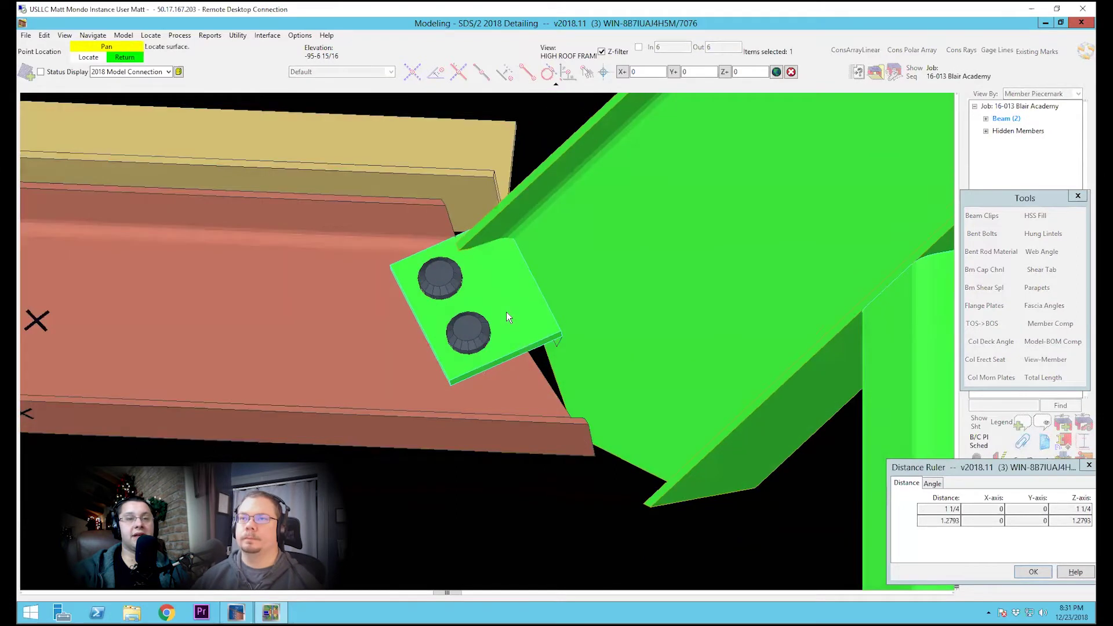
pyautogui.doubleClick(506, 297)
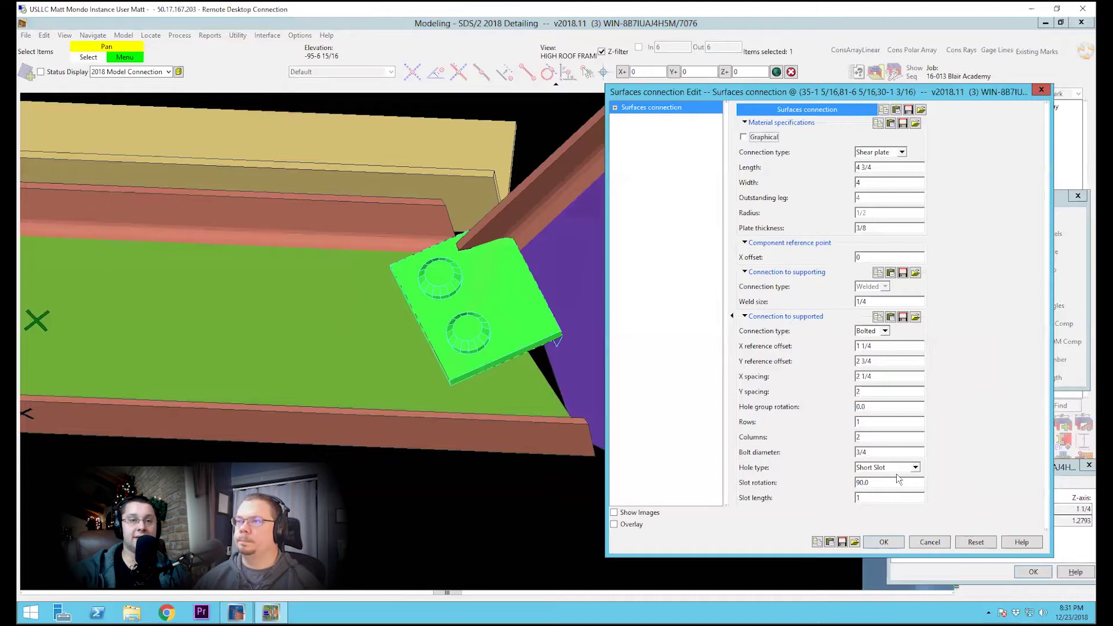
pyautogui.write('2')
pyautogui.press('Tab')
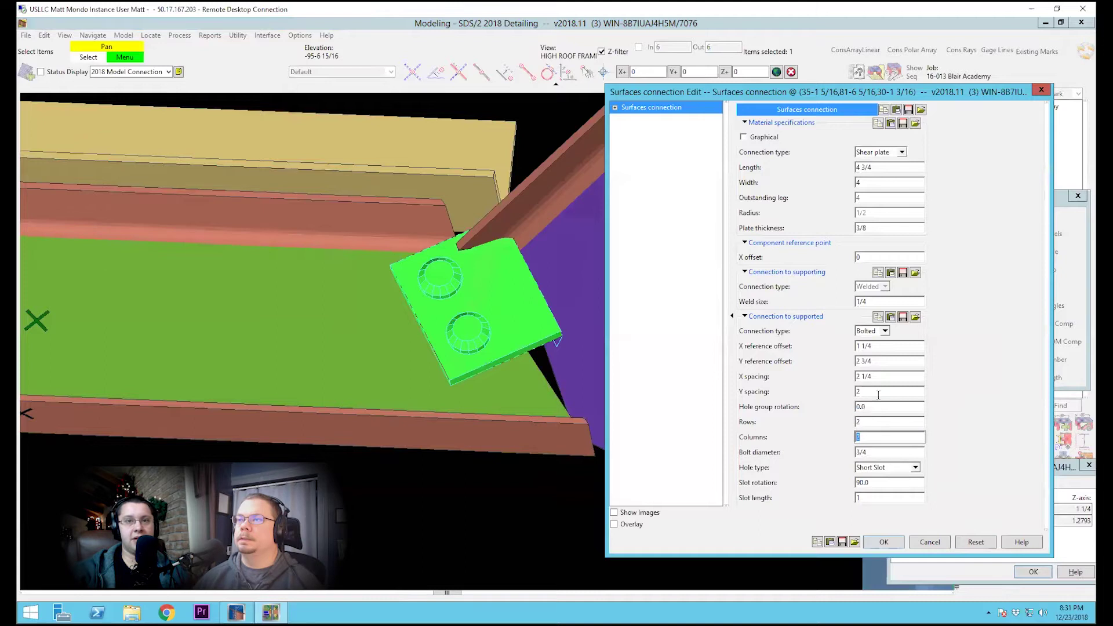
pyautogui.press('Return')
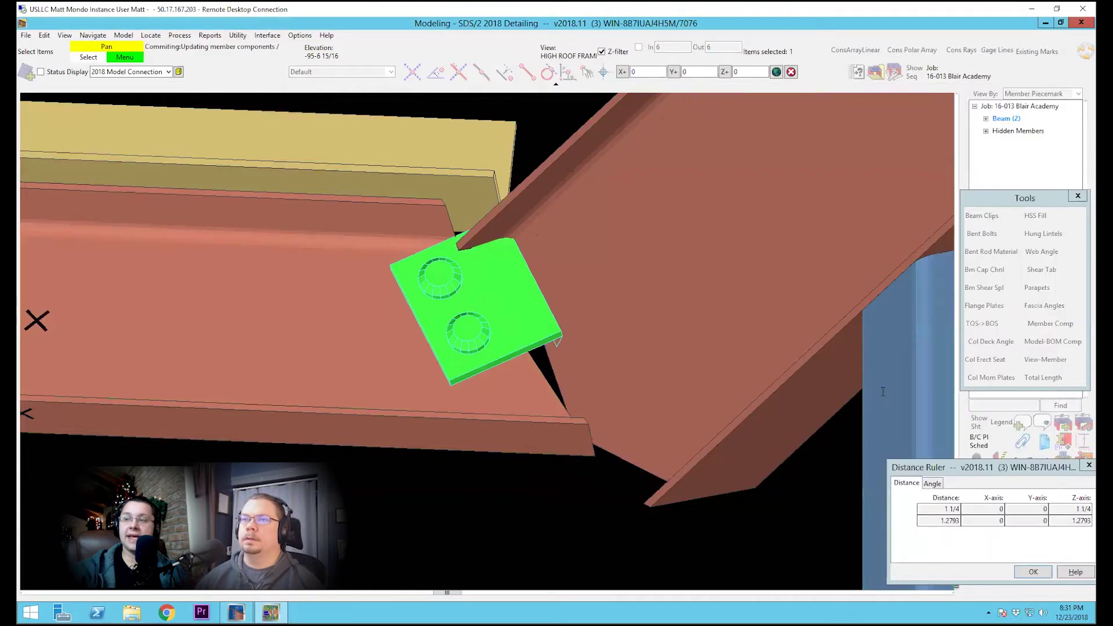
# Set the width of the shear plate to 8.
pyautogui.doubleClick(533, 292)
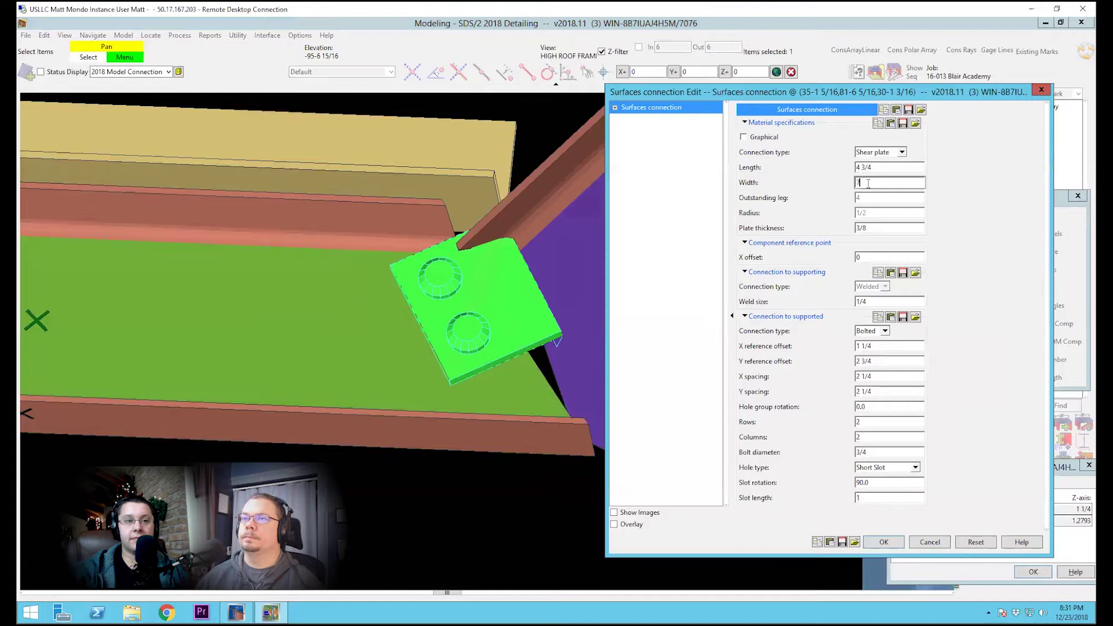
pyautogui.press('BackSpace')
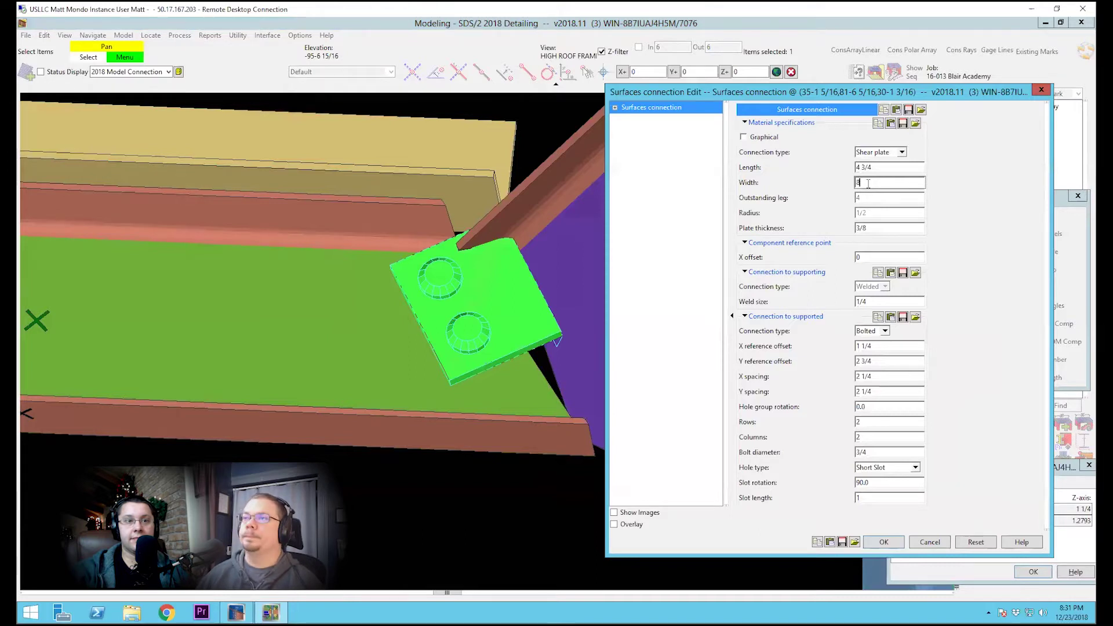
pyautogui.write('8')
pyautogui.press('Return')
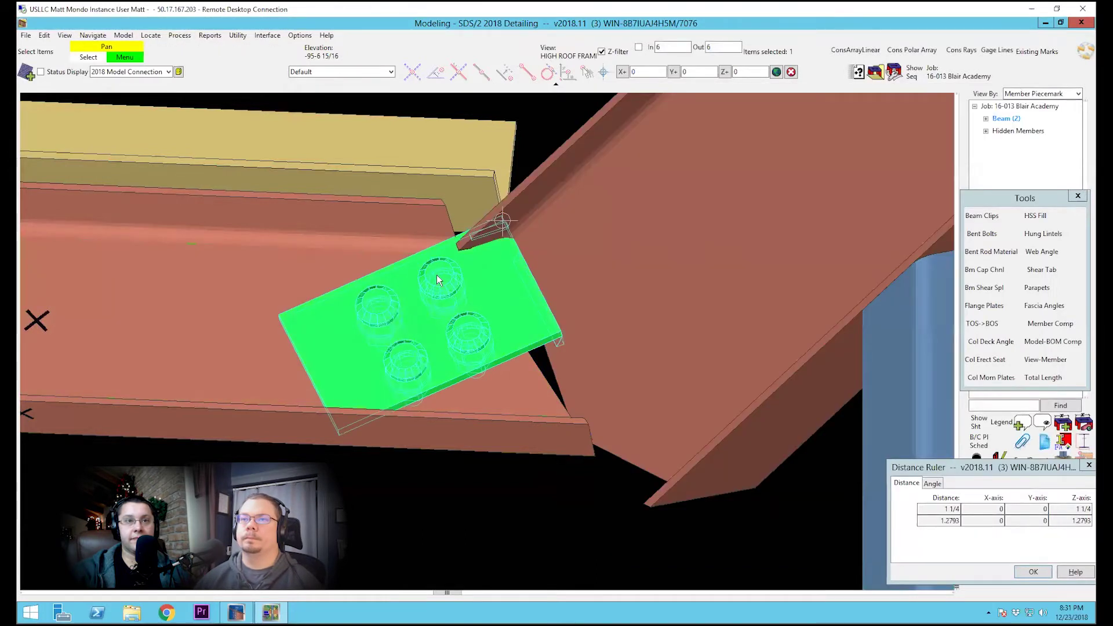
# Examine the four-bolt shear plate and its fit at the skewed joint, in 3D and square to the plate's face.
pyautogui.keyDown('shift'); pyautogui.moveTo(491, 281); pyautogui.dragTo(505, 328, button='middle'); pyautogui.keyUp('shift')
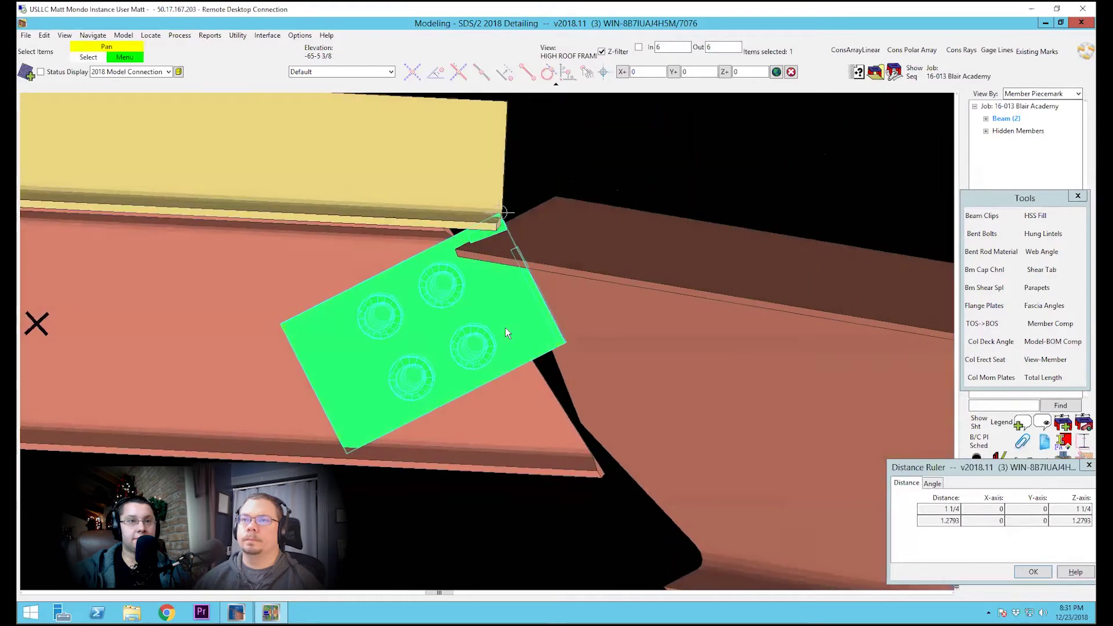
pyautogui.press('s')
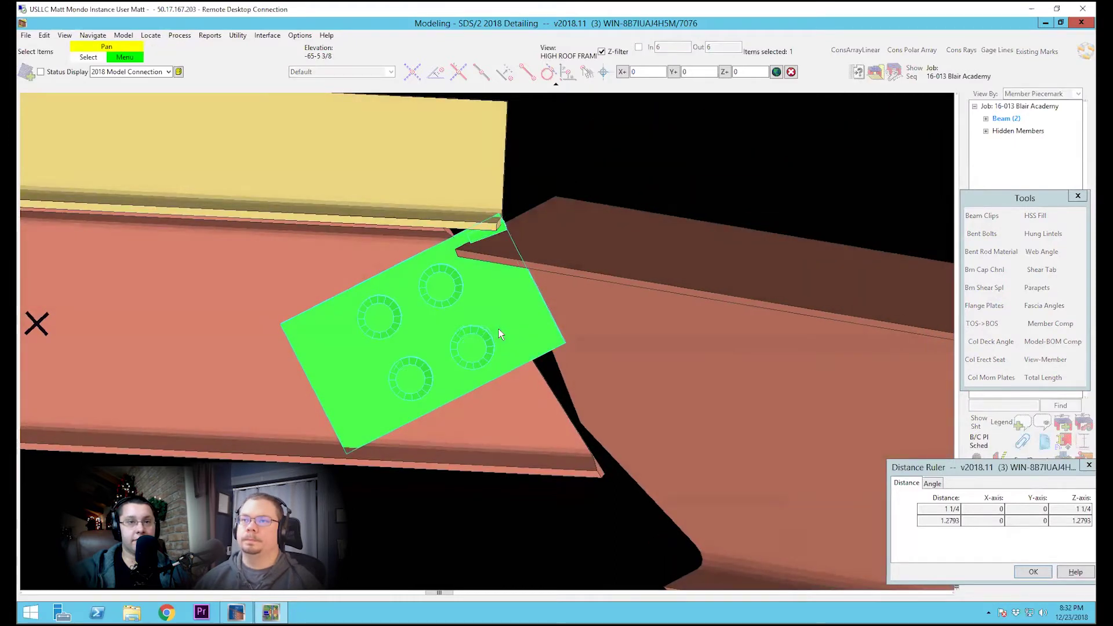
pyautogui.click(498, 328)
pyautogui.scroll(-5, 499, 328)
pyautogui.scroll(4, 492, 402)
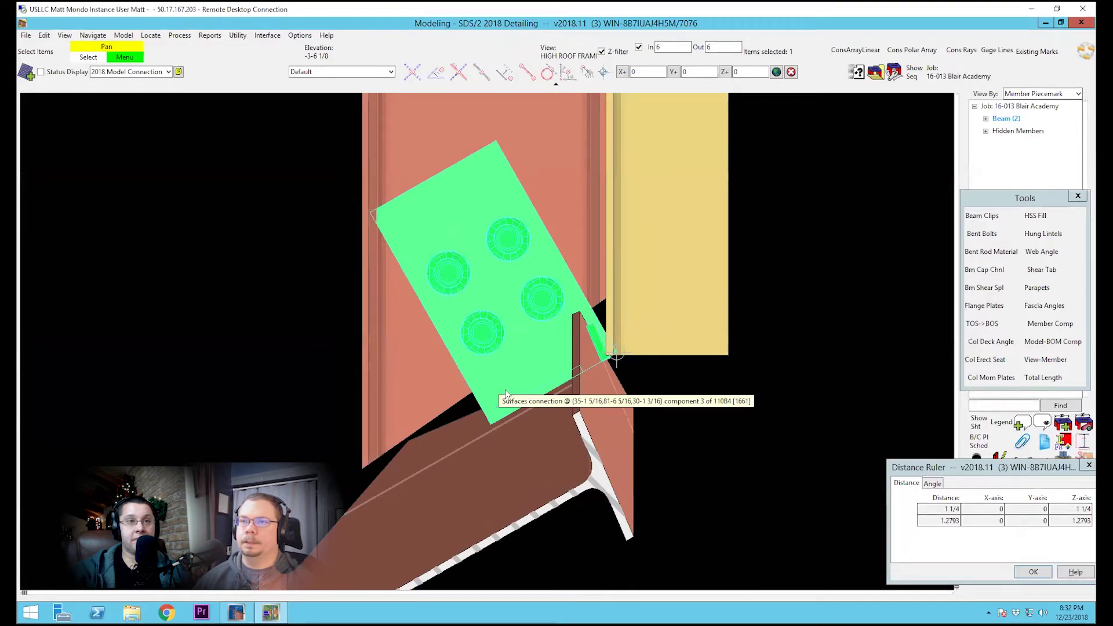
pyautogui.press('i')
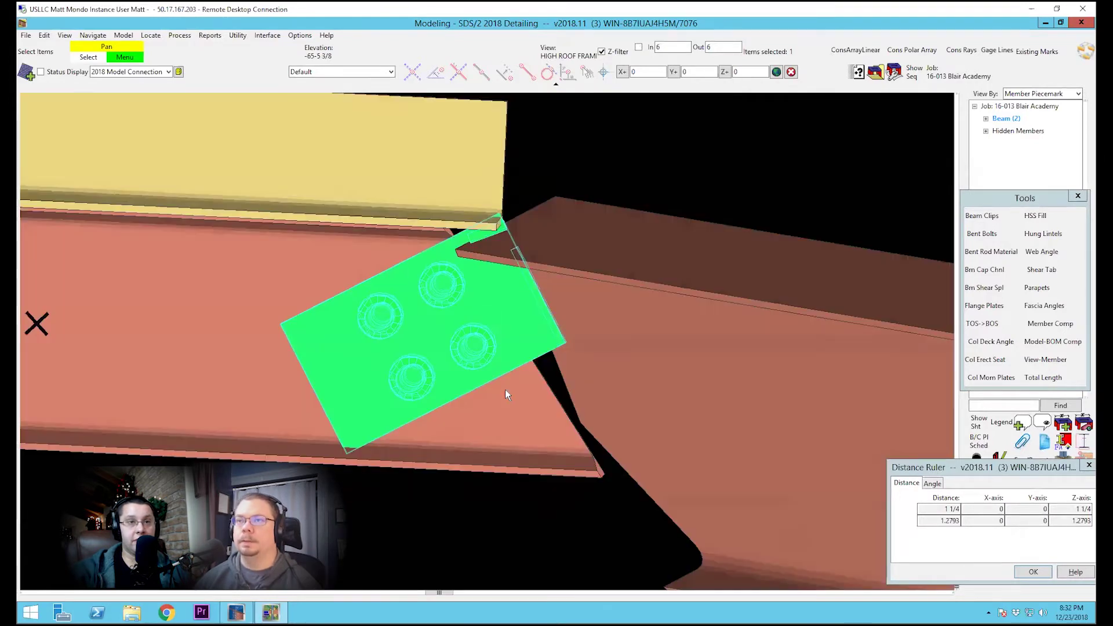
# Reopen the shear plate connection for editing and show its available connection types.
pyautogui.doubleClick(521, 334)
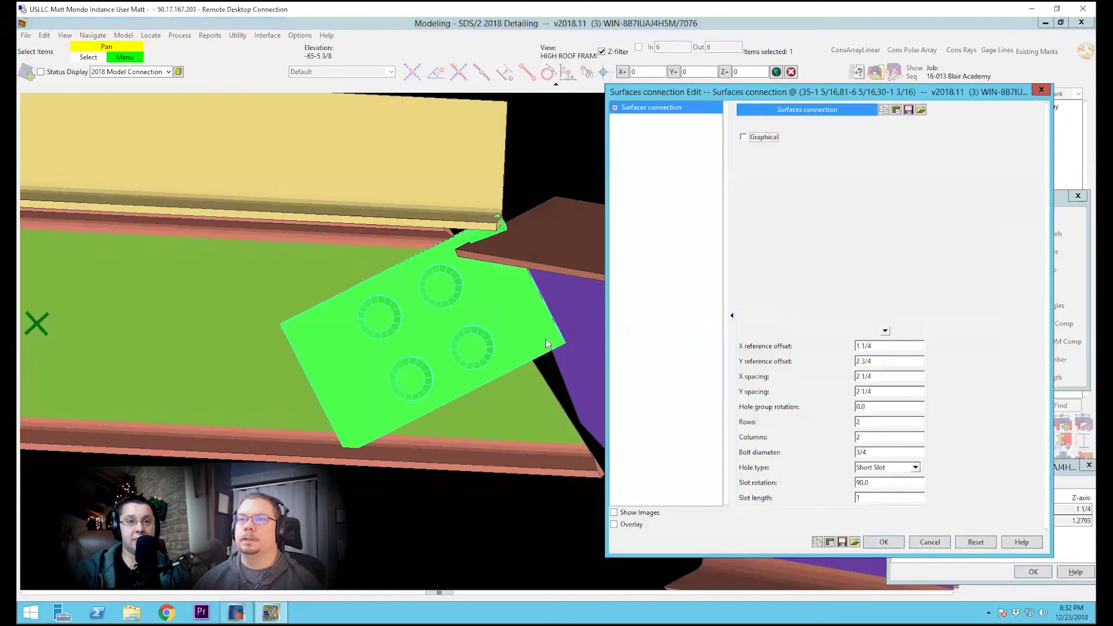
pyautogui.click(902, 152)
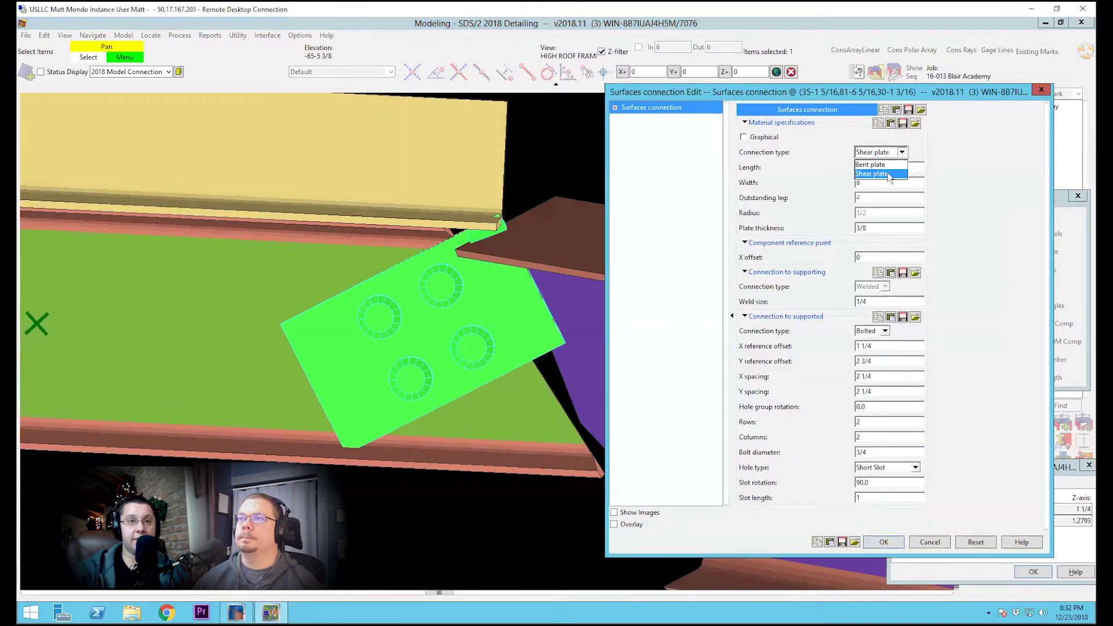